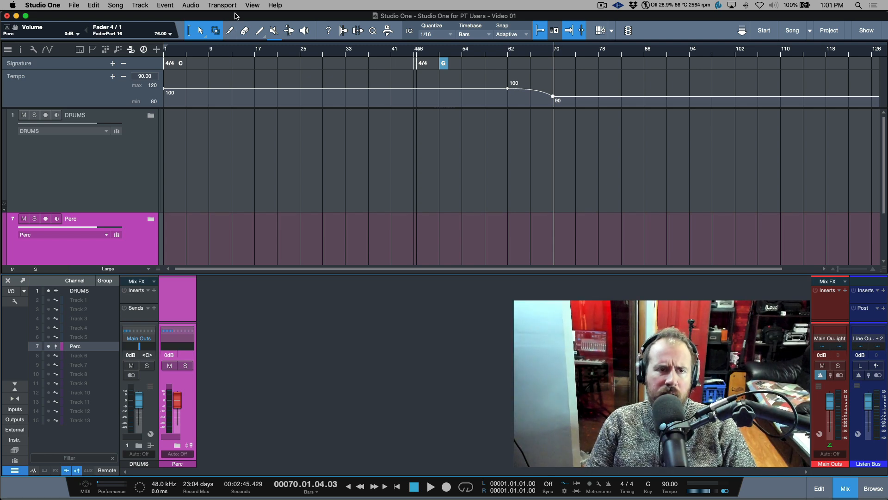
# Step: Save a copy of the song as Studio One for PT Users - Video 02.song in the same folder
pyautogui.click(75, 6)
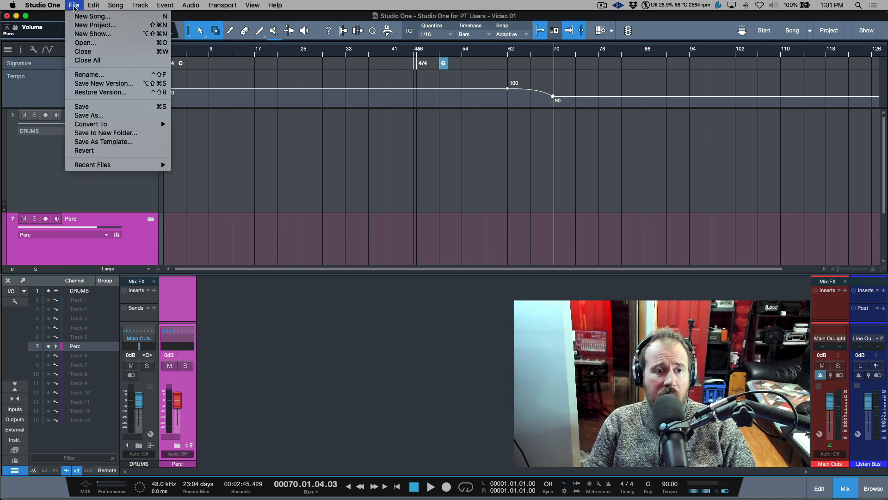
pyautogui.click(110, 115)
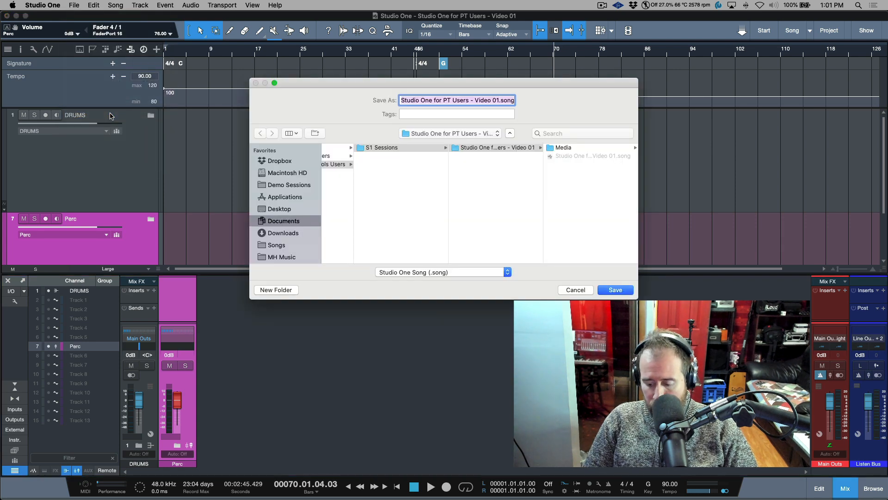
pyautogui.click(500, 100)
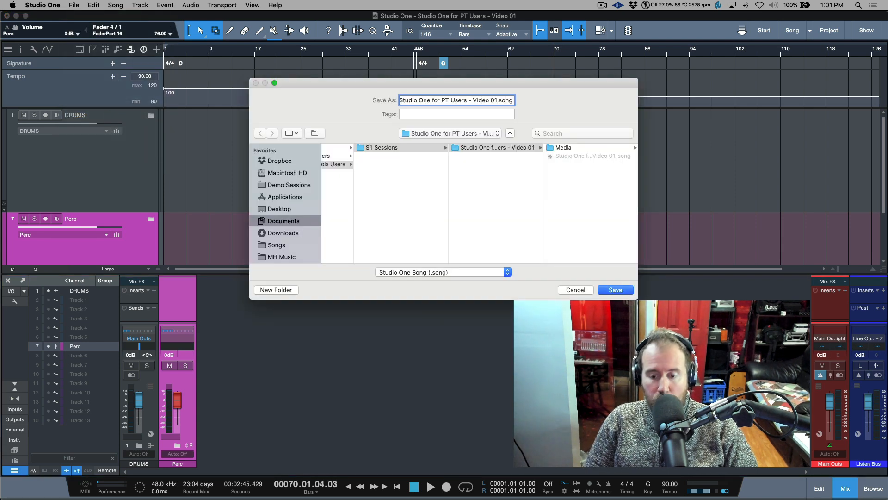
pyautogui.press('BackSpace')
pyautogui.write('2')
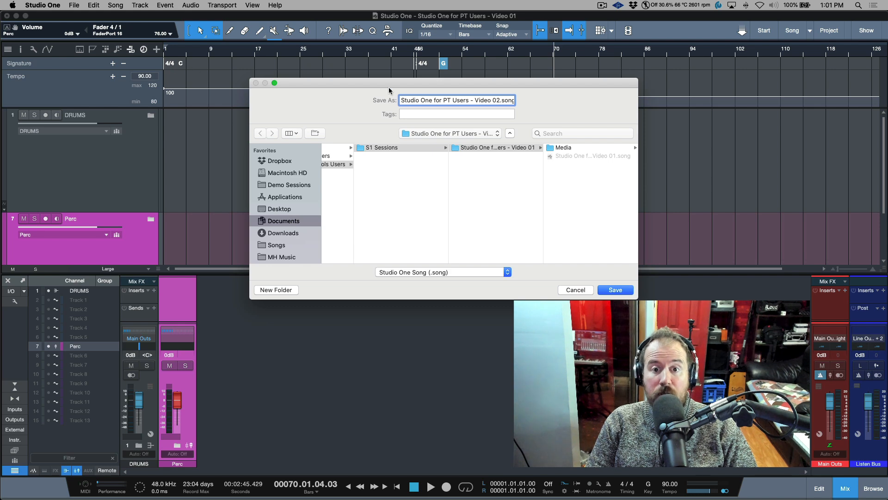
pyautogui.click(615, 290)
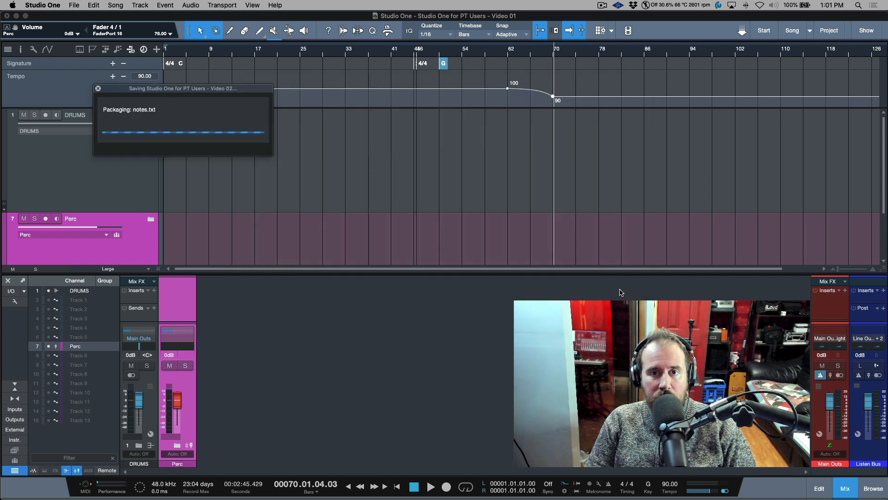
# Step: Switch to Pro Tools and save its session under the new name Studio One for PT Users - Video 02
pyautogui.press('super+Tab')
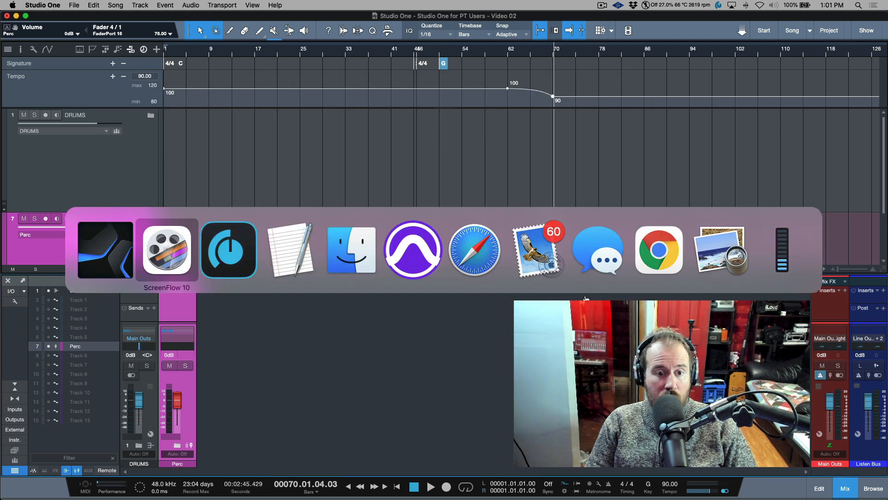
pyautogui.press('super+Tab')
pyautogui.press('super+Tab')
pyautogui.press('super+Tab')
pyautogui.press('super+Tab')
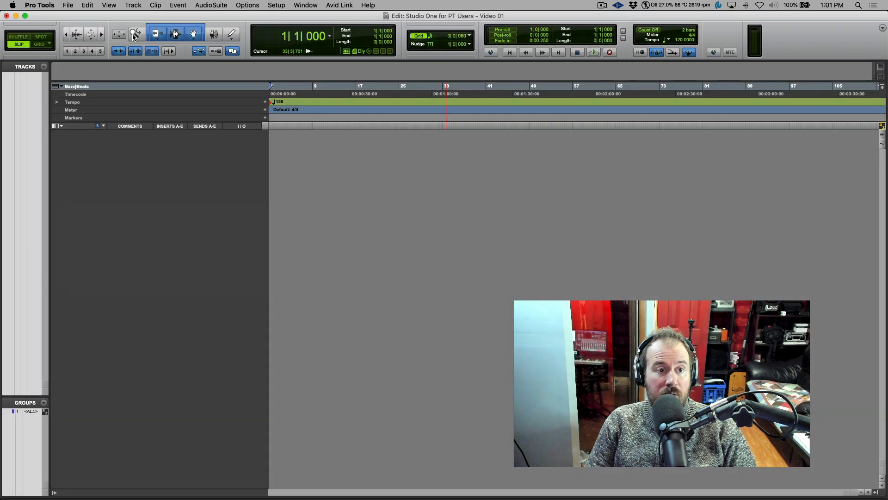
pyautogui.click(68, 5)
pyautogui.click(90, 77)
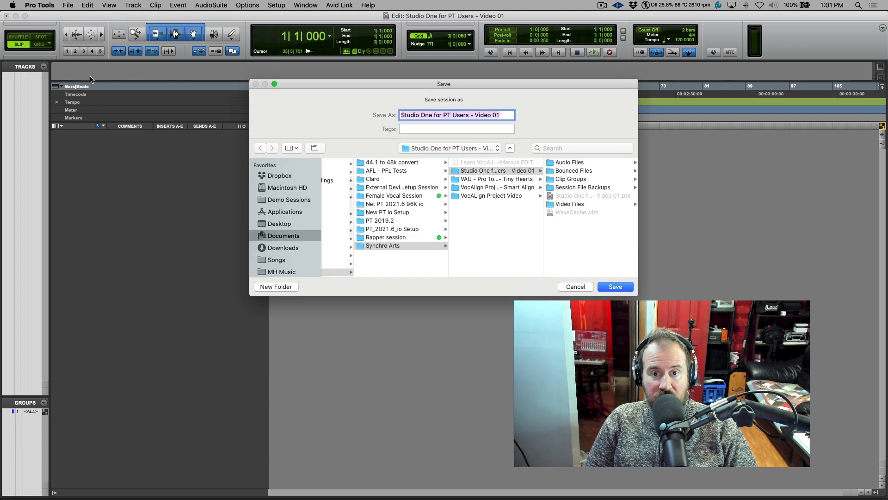
pyautogui.press('Right')
pyautogui.press('BackSpace')
pyautogui.write('2')
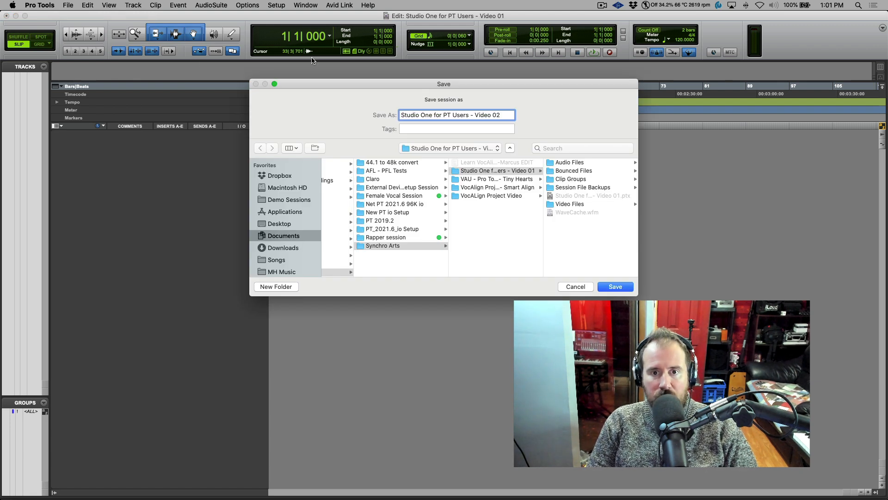
pyautogui.click(616, 286)
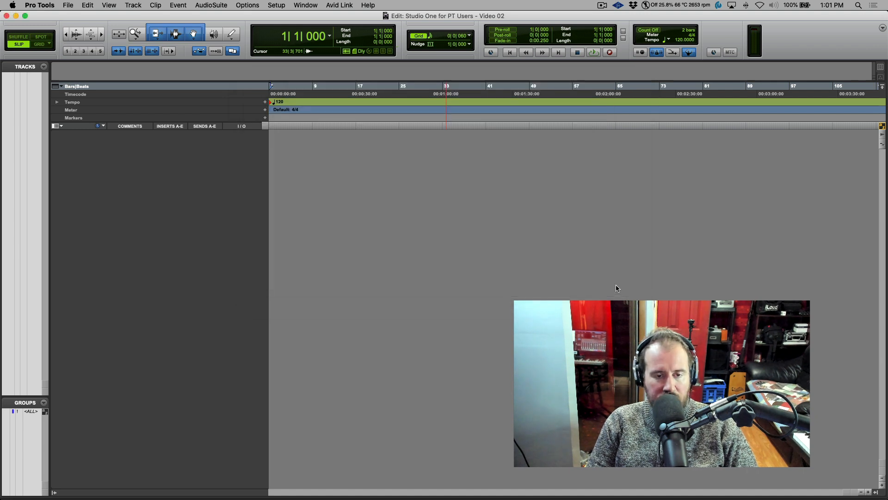
# Step: Switch to Studio One, delete the tempo changes at bars 62 and 70, and hide the signature and tempo tracks
pyautogui.press('super+Tab')
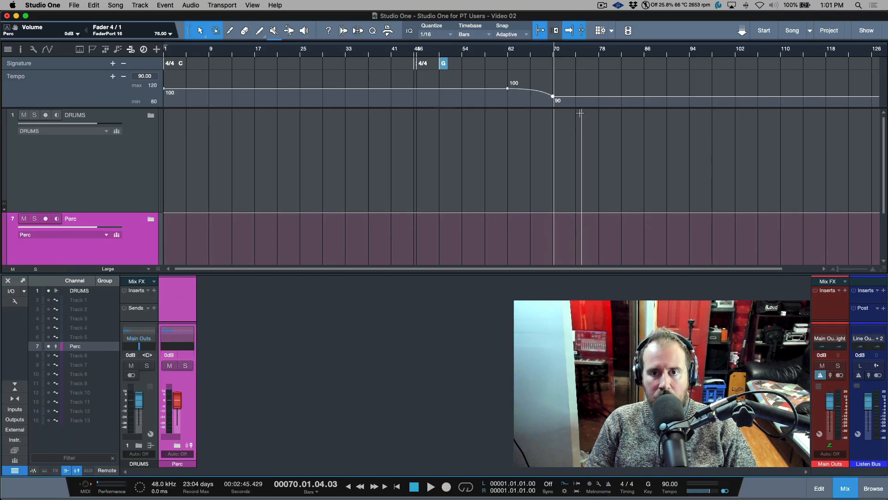
pyautogui.moveTo(586, 106); pyautogui.dragTo(480, 97)
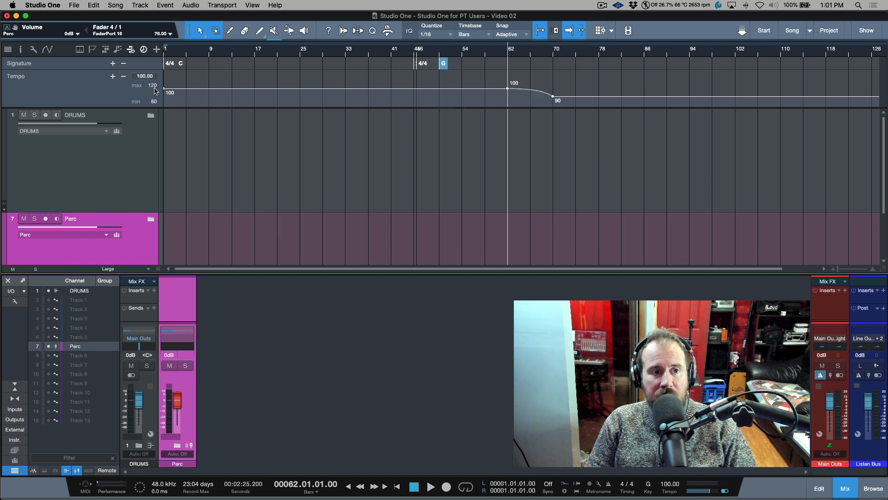
pyautogui.moveTo(587, 106); pyautogui.dragTo(402, 94)
pyautogui.click(402, 95)
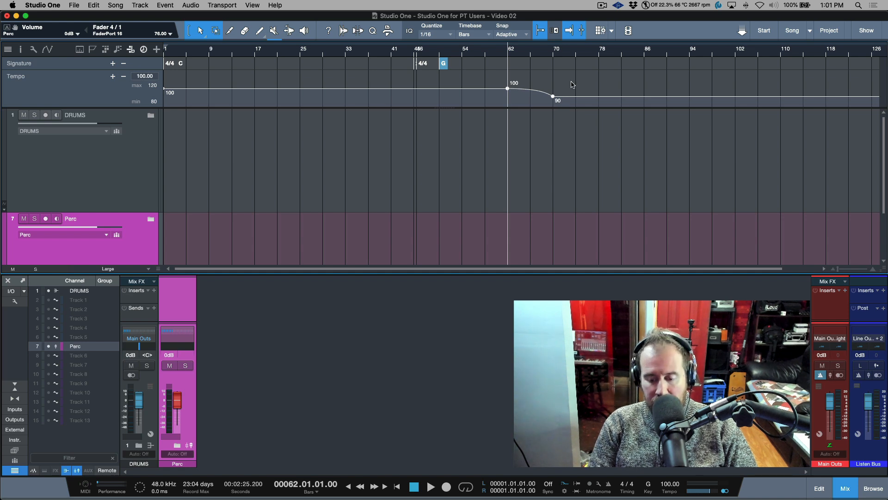
pyautogui.press('Delete')
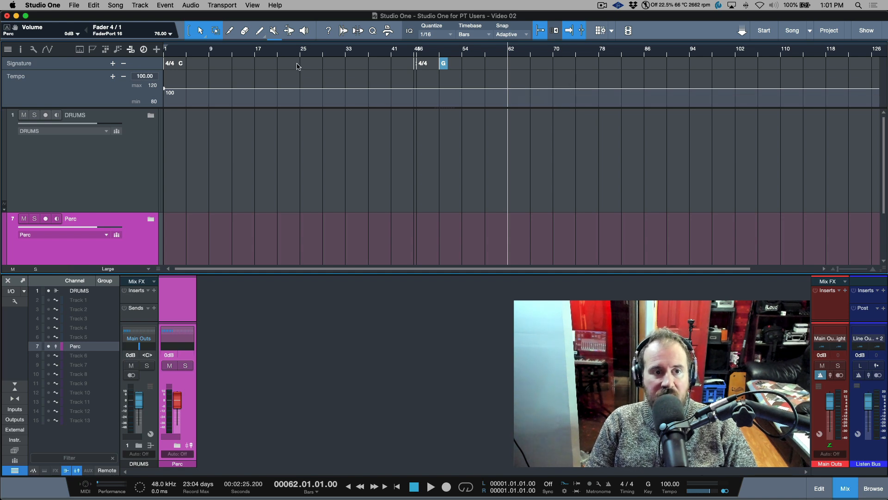
pyautogui.click(133, 52)
pyautogui.click(144, 49)
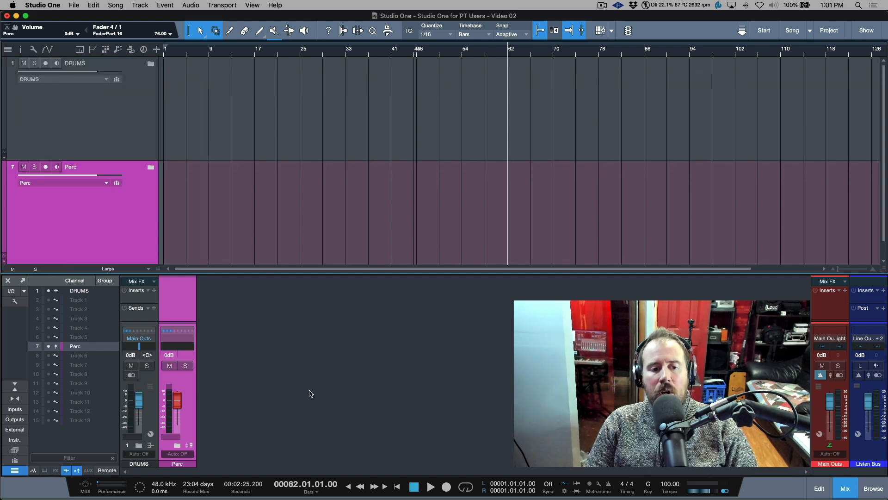
# Step: Remove the DRUMS and Perc folder tracks while keeping the tracks inside them
pyautogui.click(134, 123)
pyautogui.keyDown('shift'); pyautogui.click(137, 217); pyautogui.keyUp('shift')
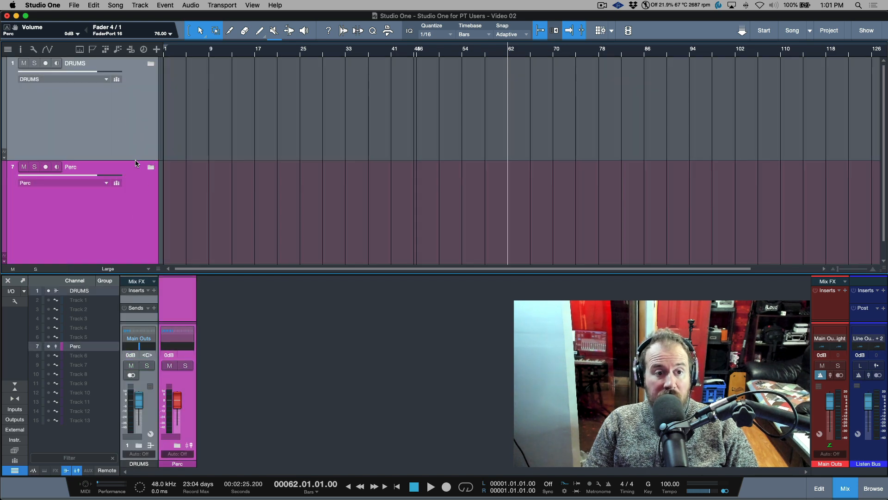
pyautogui.rightClick(121, 122)
pyautogui.click(157, 180)
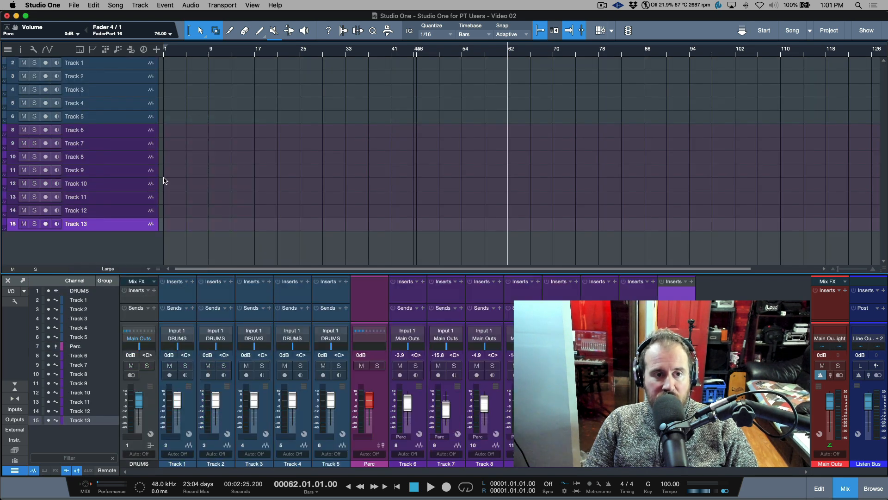
# Step: Remove all the audio tracks from Track 1 through Track 13
pyautogui.click(131, 65)
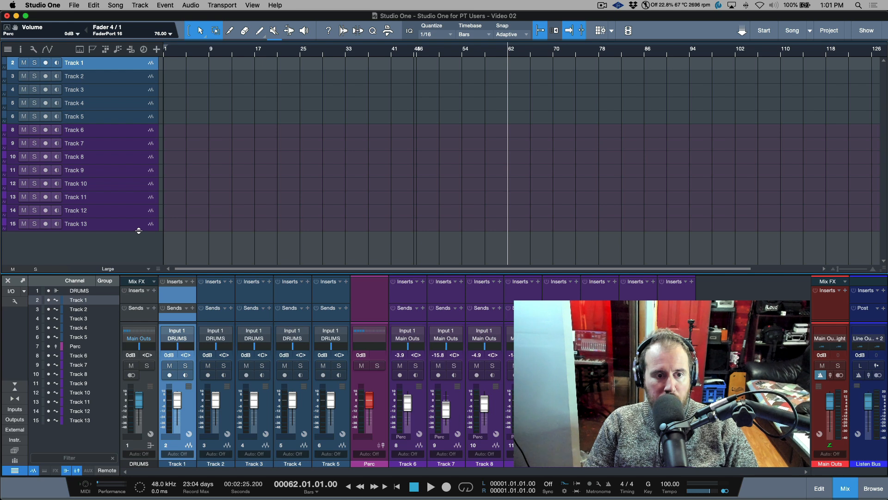
pyautogui.keyDown('shift'); pyautogui.click(138, 226); pyautogui.keyUp('shift')
pyautogui.rightClick(141, 228)
pyautogui.click(187, 266)
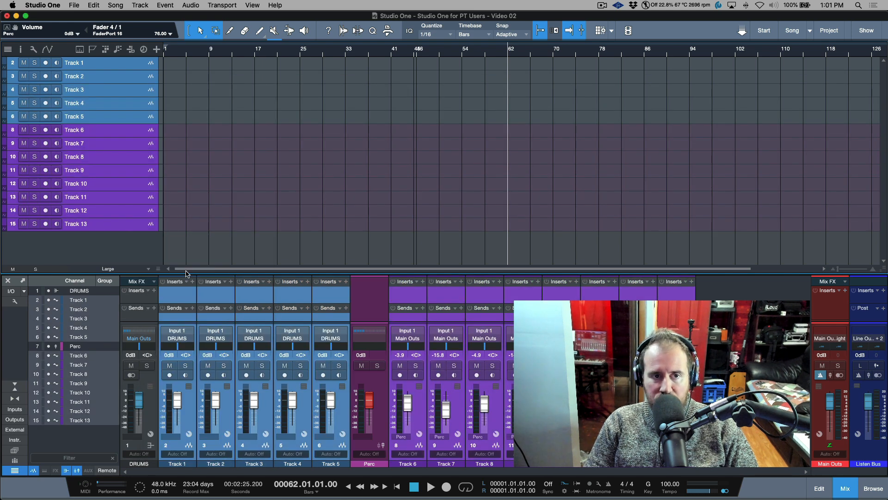
# Step: Remove the DRUMS bus and the Perc VCA channel from the mixer
pyautogui.click(192, 399)
pyautogui.keyDown('shift'); pyautogui.click(152, 401); pyautogui.keyUp('shift')
pyautogui.rightClick(151, 401)
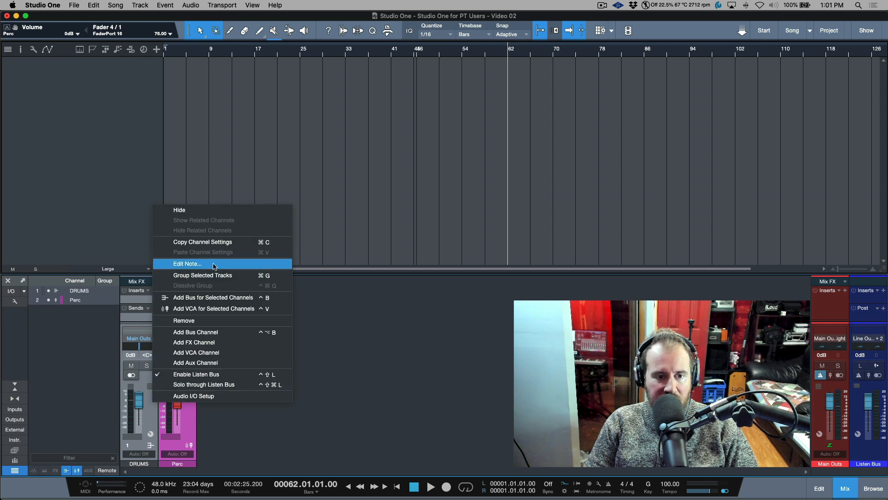
pyautogui.click(210, 321)
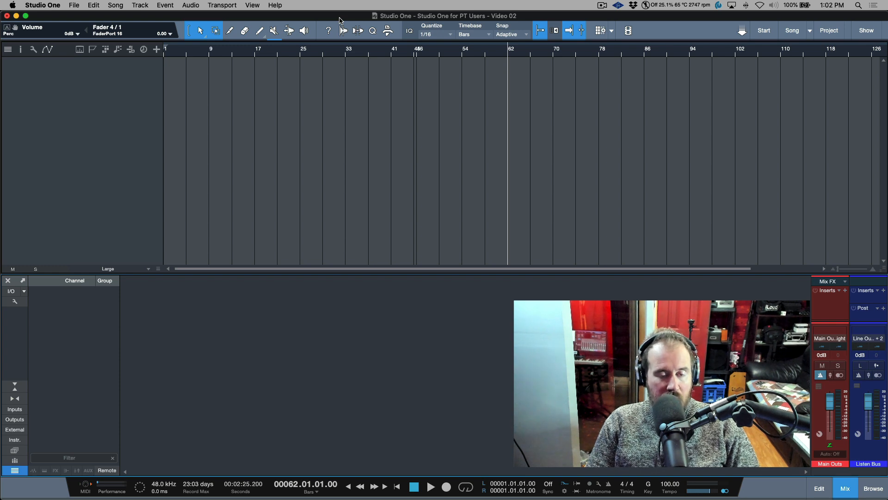
# Step: Switch to Pro Tools and view the About Pro Tools | Ultimate information
pyautogui.press('super+Tab')
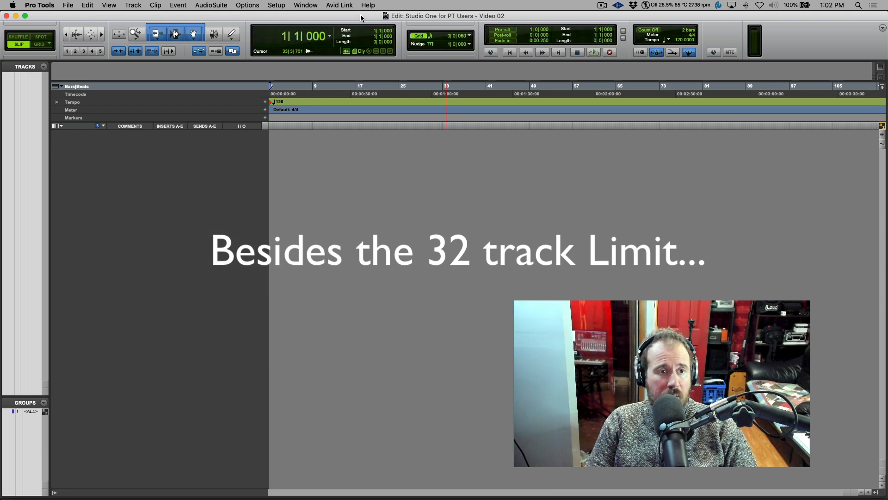
pyautogui.click(40, 5)
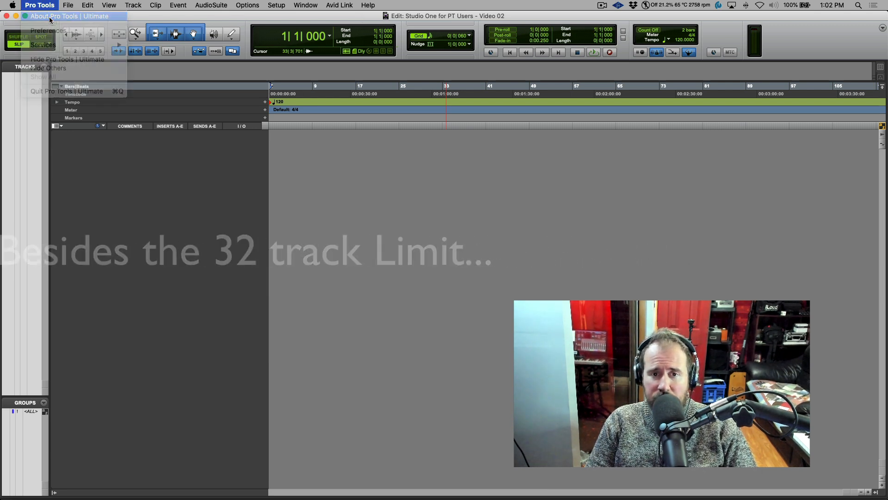
pyautogui.click(50, 19)
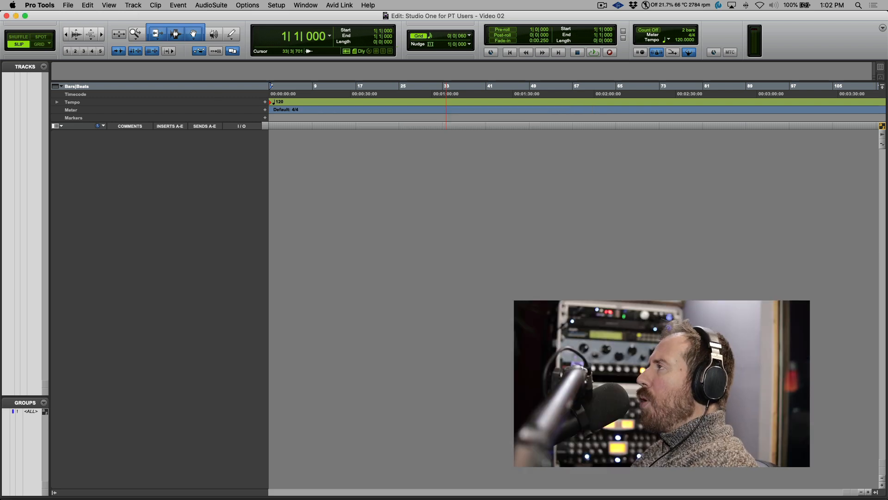
# Step: Review the output paths in the I/O Setup and close it without changes
pyautogui.click(276, 5)
pyautogui.click(285, 60)
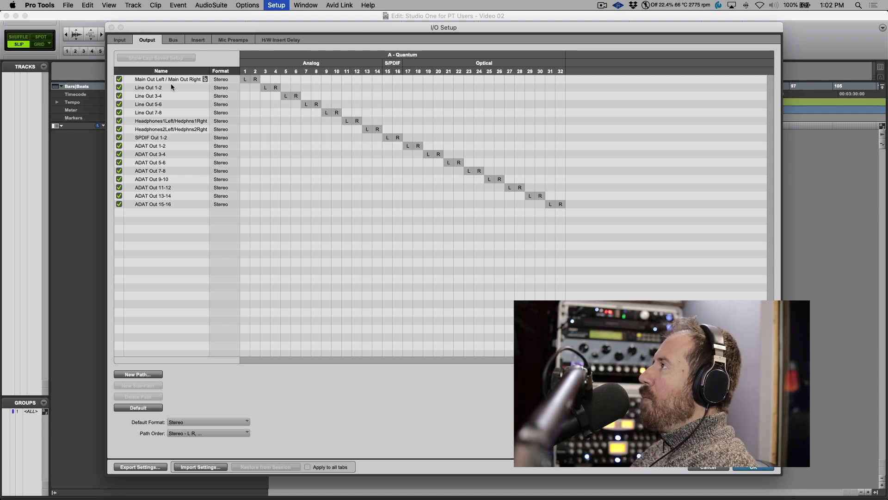
pyautogui.click(708, 467)
# Step: Review the Playback Engine device, buffer and optimization settings, then close the dialog
pyautogui.click(279, 6)
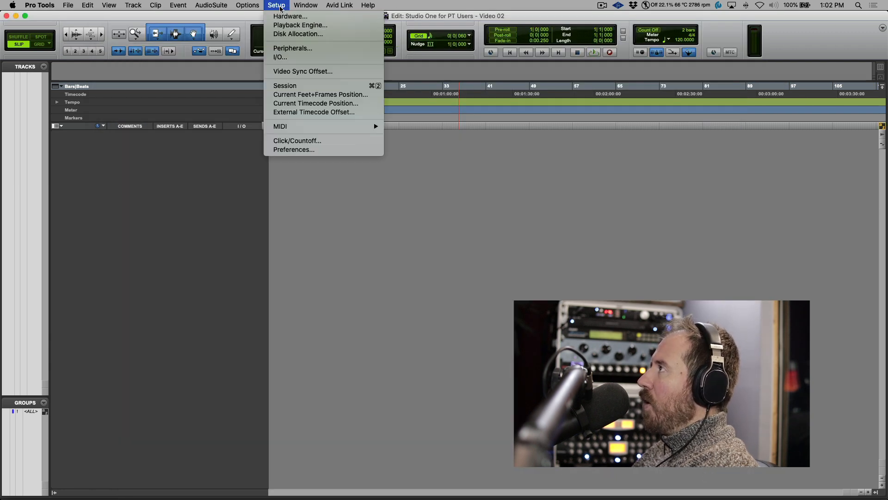
pyautogui.click(286, 27)
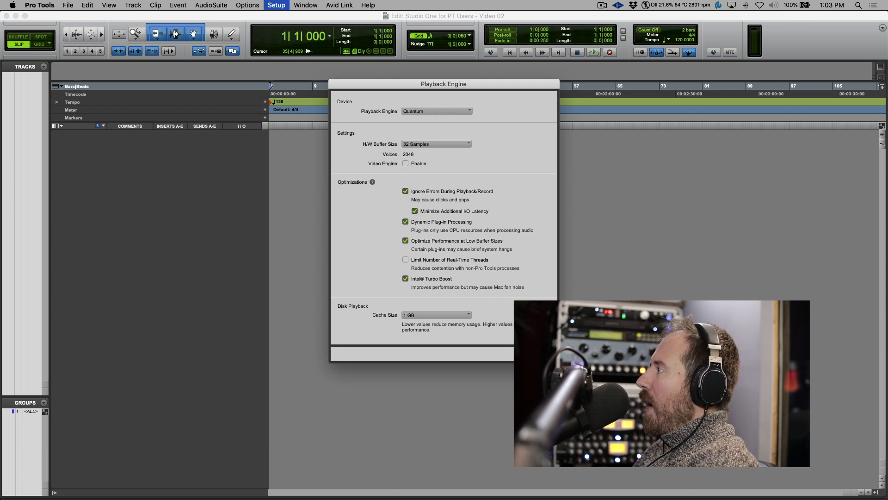
pyautogui.press('Return')
# Step: Open Audio MIDI Setup and inspect the Quantum and Quantum 4848 entries in the Quantum System aggregate device
pyautogui.press('F4')
pyautogui.write('au')
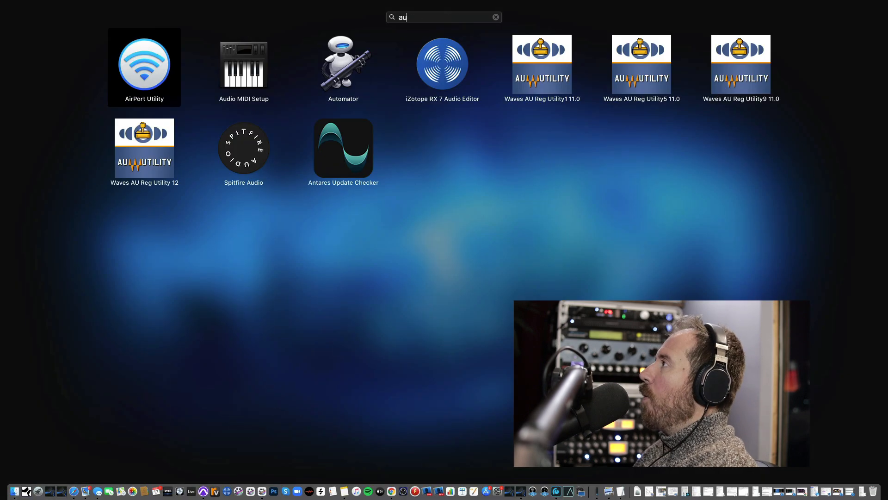
pyautogui.click(265, 70)
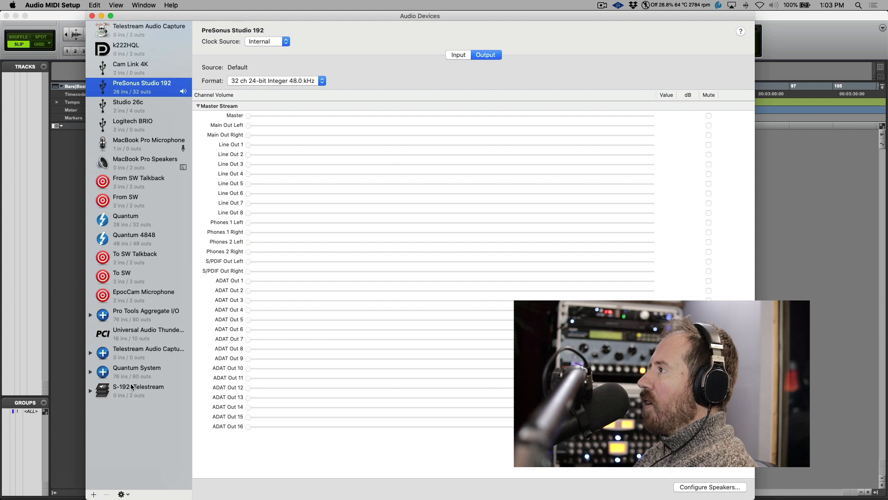
pyautogui.click(147, 373)
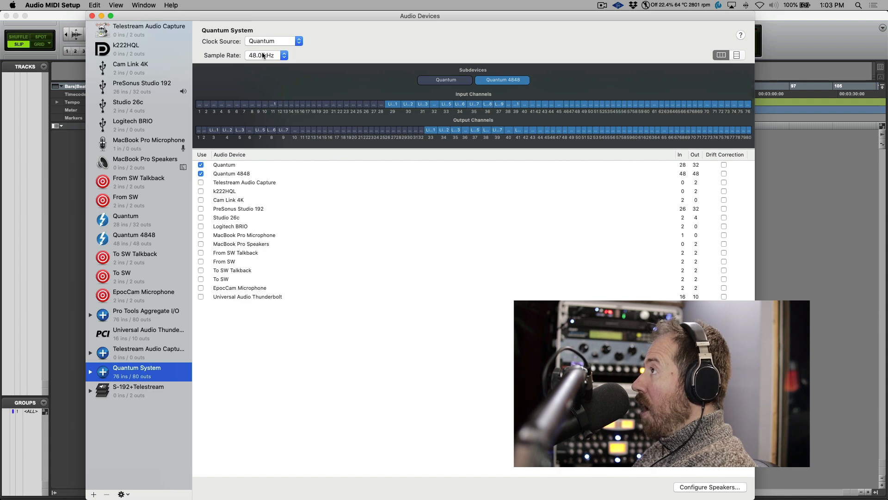
pyautogui.click(240, 166)
pyautogui.click(240, 174)
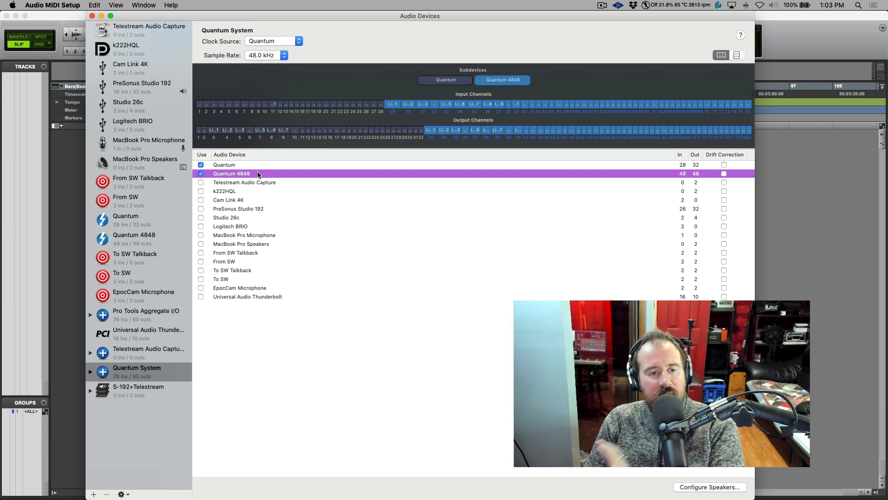
# Step: Check the Quantum System's clock source options without changing them, select its Quantum entry and close the Audio Devices window
pyautogui.click(299, 41)
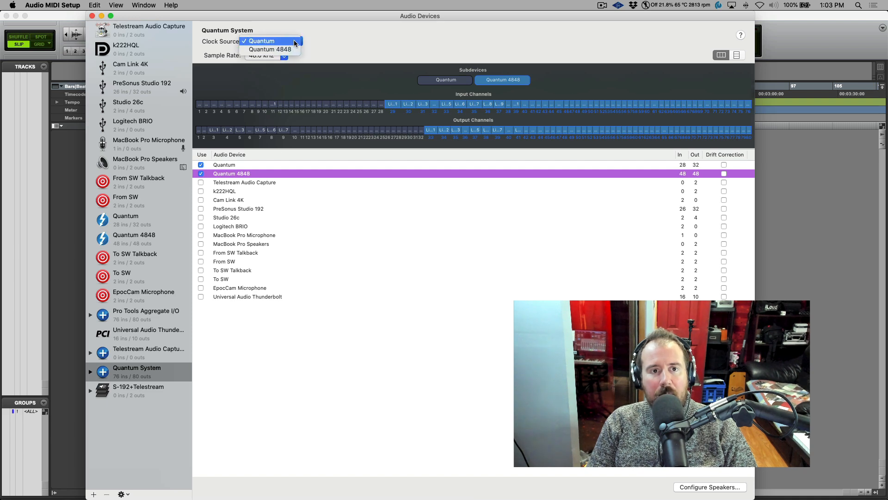
pyautogui.click(323, 30)
pyautogui.click(245, 165)
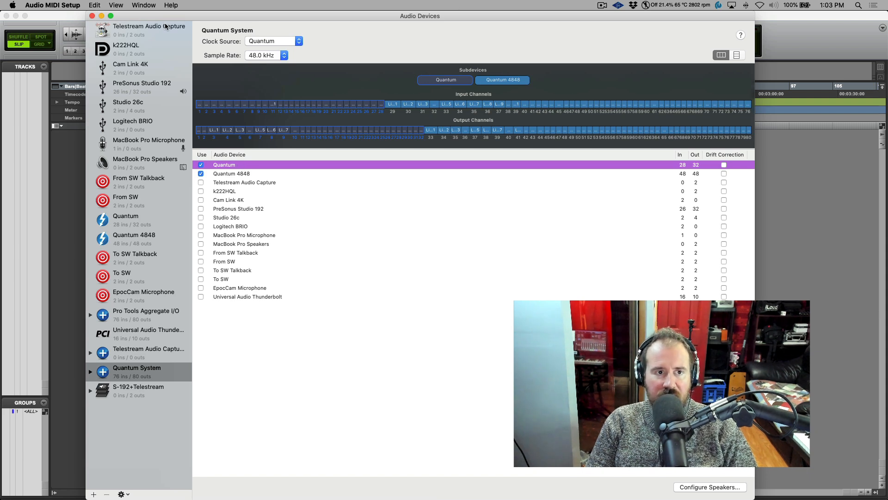
pyautogui.click(92, 16)
pyautogui.click(92, 17)
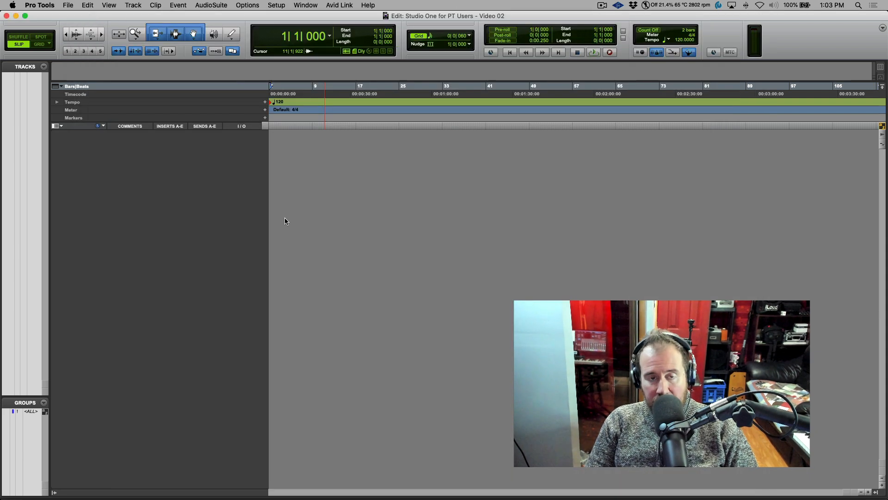
# Step: Open the I/O Setup input paths and inspect the mono subpaths of Mic/Line/Inst In 1-2
pyautogui.click(275, 5)
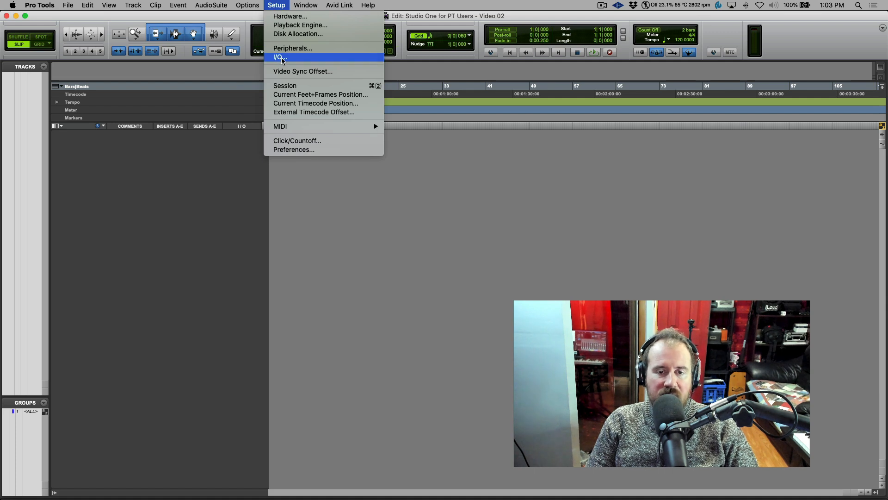
pyautogui.click(280, 57)
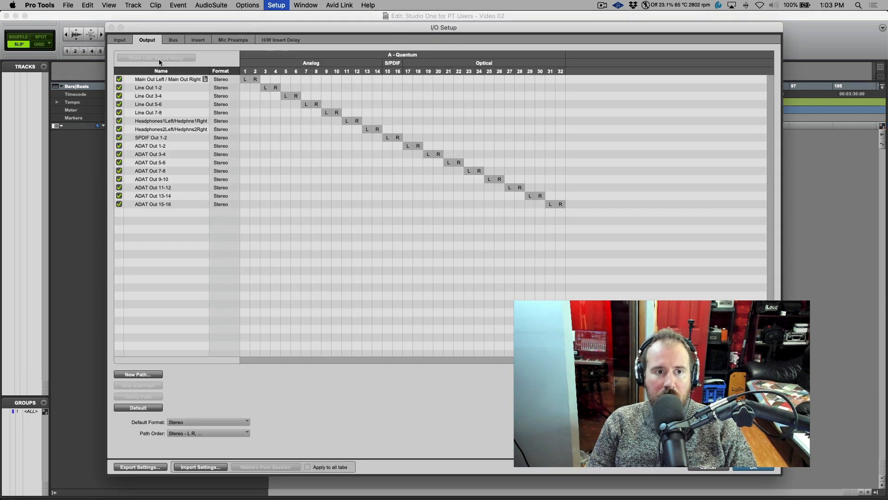
pyautogui.click(119, 40)
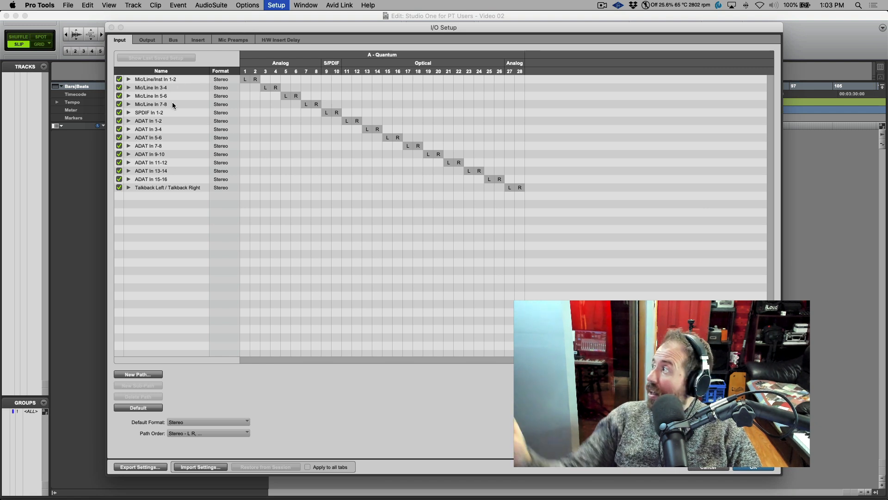
pyautogui.click(128, 79)
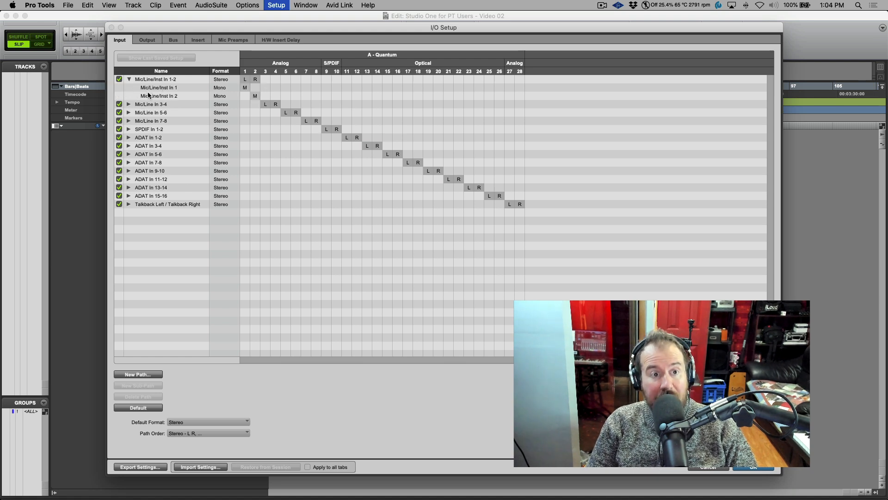
pyautogui.click(129, 79)
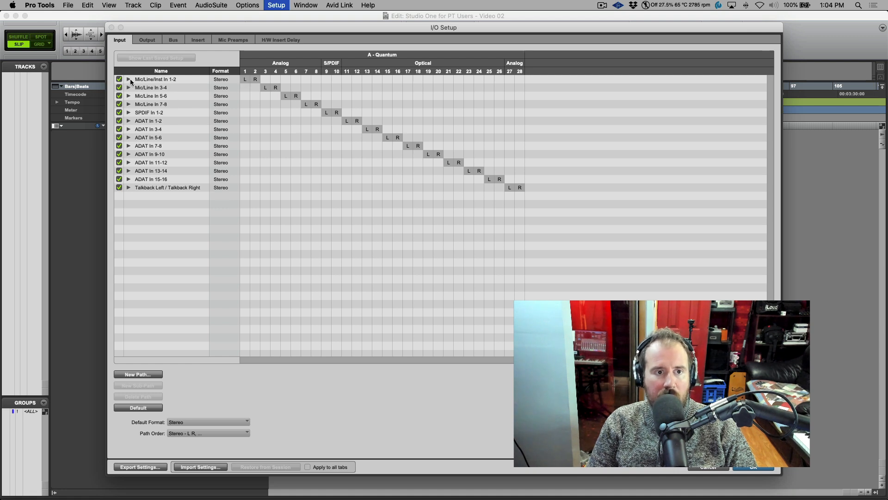
# Step: Inspect the subpaths of further stereo inputs, including Mic/Line In 3-4 and Talkback, then close the I/O Setup without changes
pyautogui.click(129, 87)
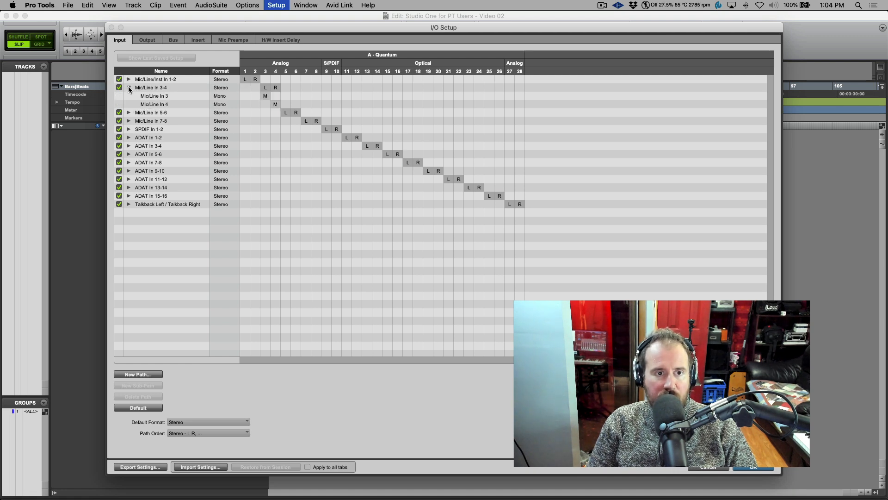
pyautogui.click(129, 87)
pyautogui.click(129, 112)
pyautogui.click(129, 113)
pyautogui.click(129, 121)
pyautogui.click(129, 121)
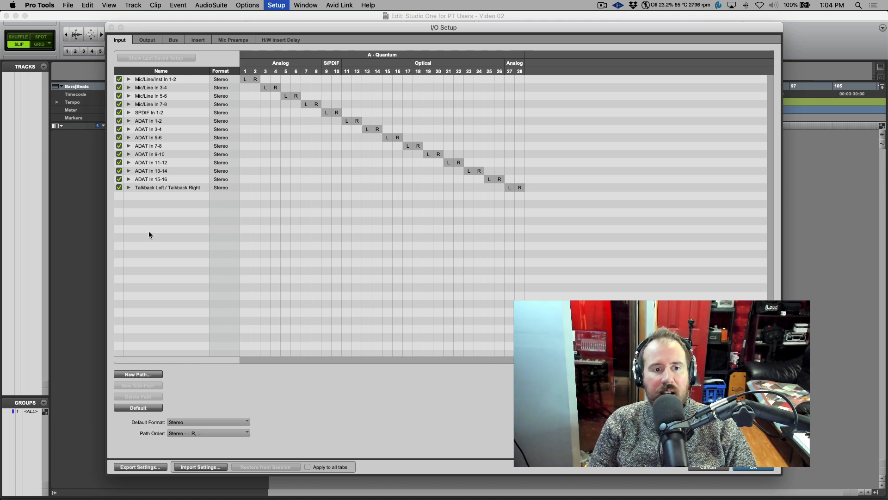
pyautogui.click(129, 188)
pyautogui.click(129, 188)
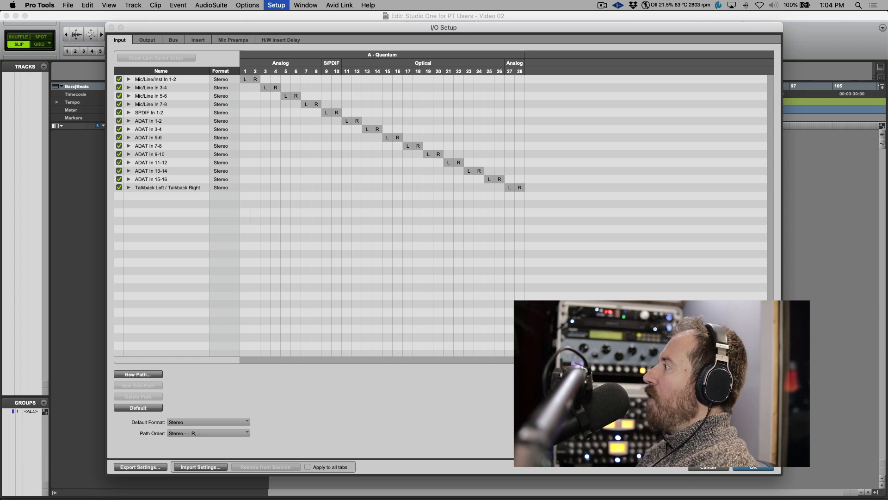
pyautogui.click(712, 469)
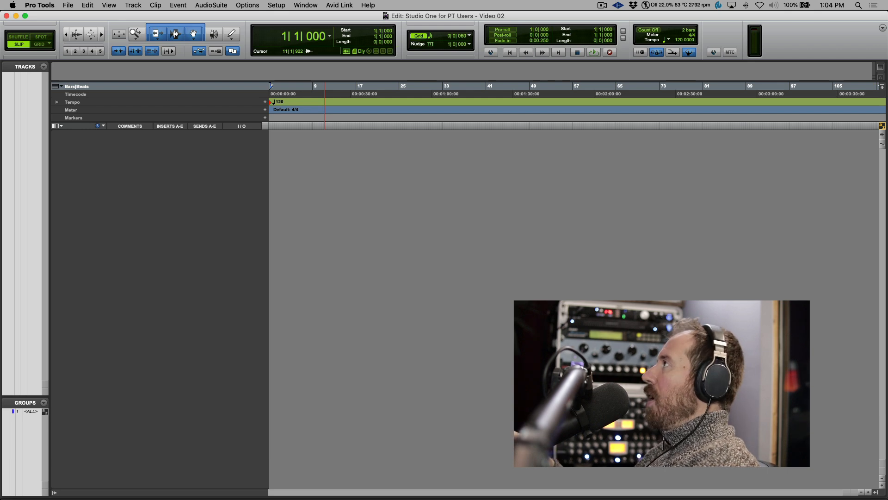
# Step: Switch to Studio One, toggle the mix console off and on, and briefly view the song's Audio I/O Setup from it
pyautogui.press('super+Tab')
pyautogui.press('super+Tab')
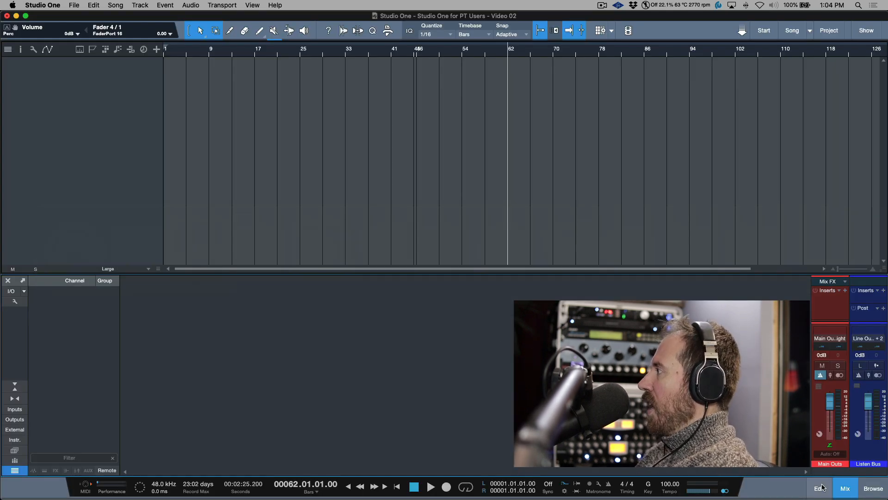
pyautogui.click(849, 493)
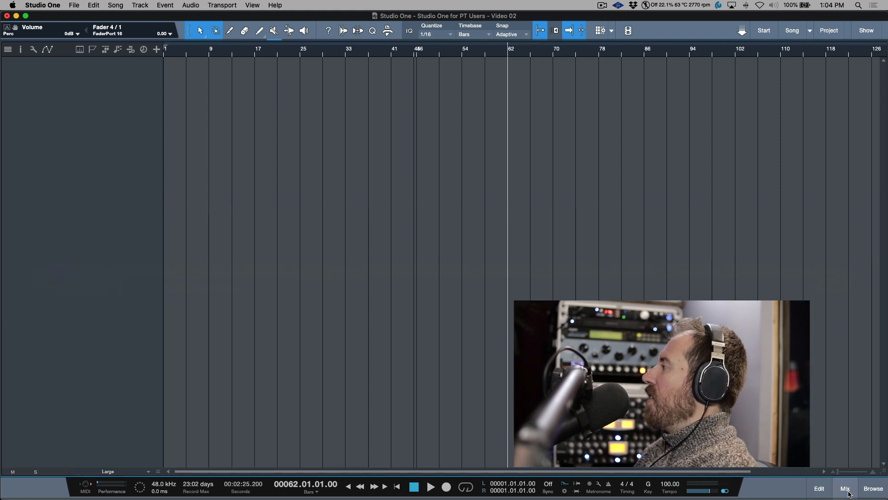
pyautogui.click(846, 490)
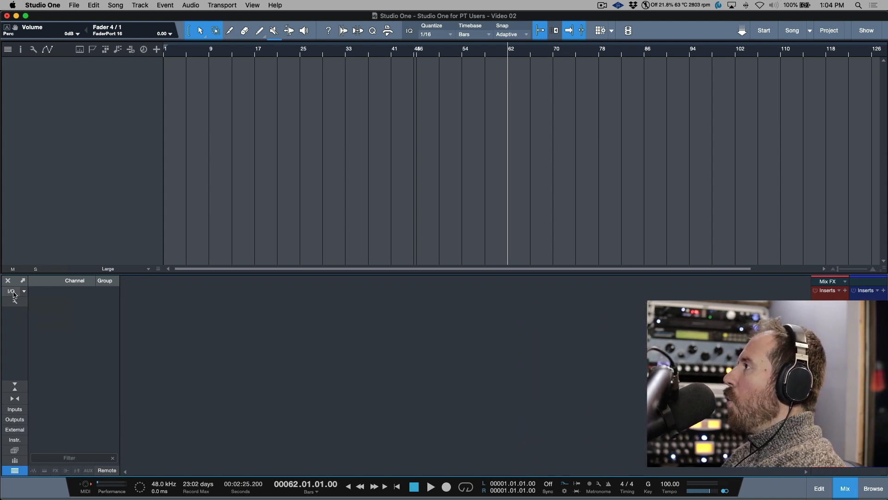
pyautogui.click(13, 295)
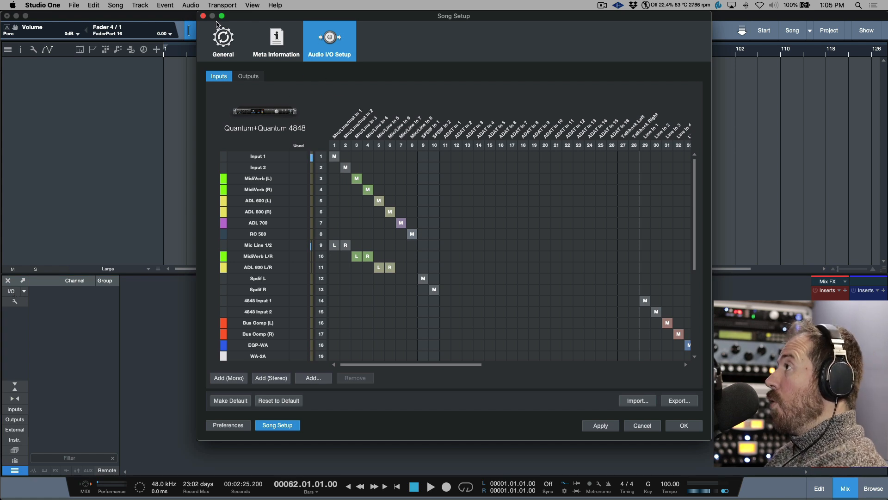
pyautogui.click(202, 16)
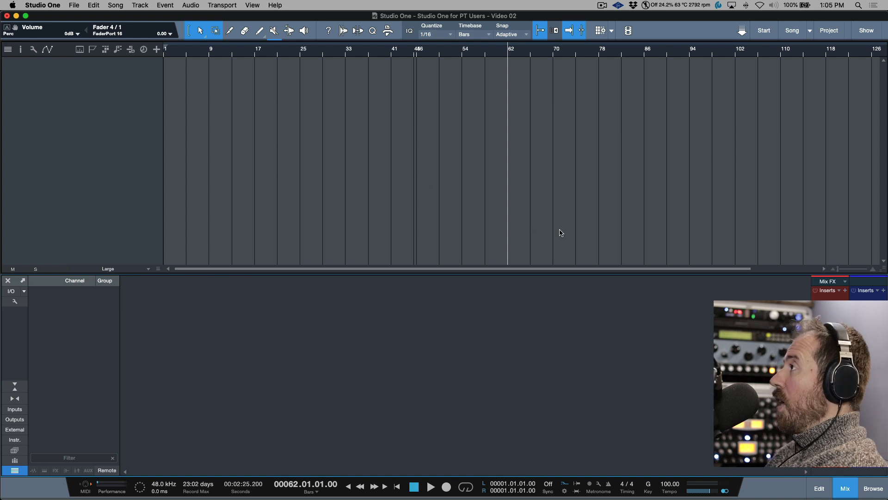
# Step: Review the audio device settings in Preferences, then go to the song's Audio I/O Setup
pyautogui.press('super+comma')
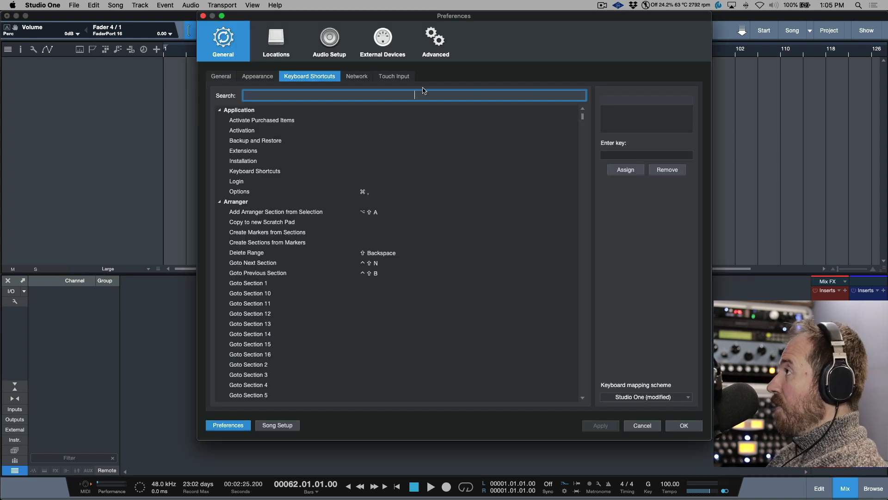
pyautogui.click(331, 41)
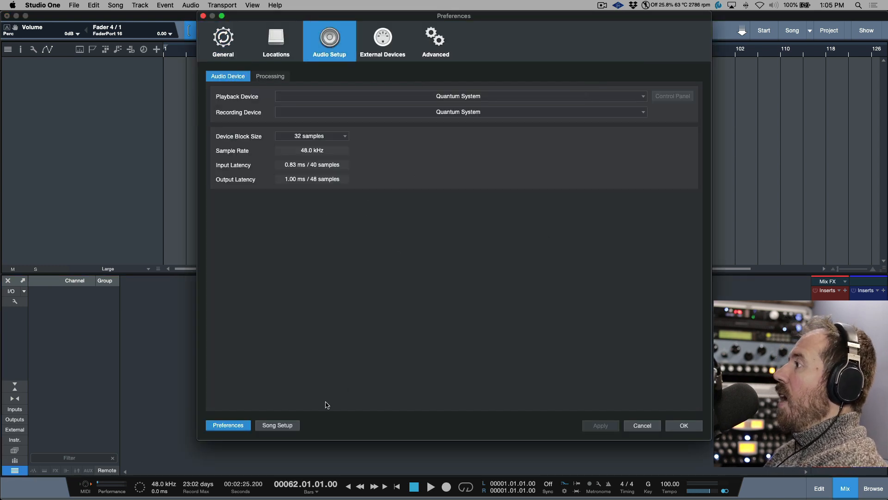
pyautogui.click(296, 426)
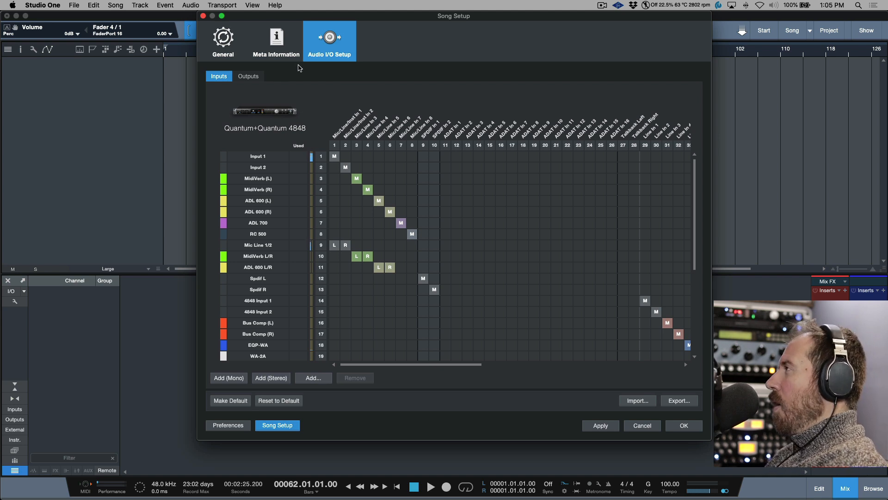
# Step: Examine the named input channels from Input 1 to DP-88 8 in the input routing matrix
pyautogui.moveTo(383, 18); pyautogui.dragTo(377, 14)
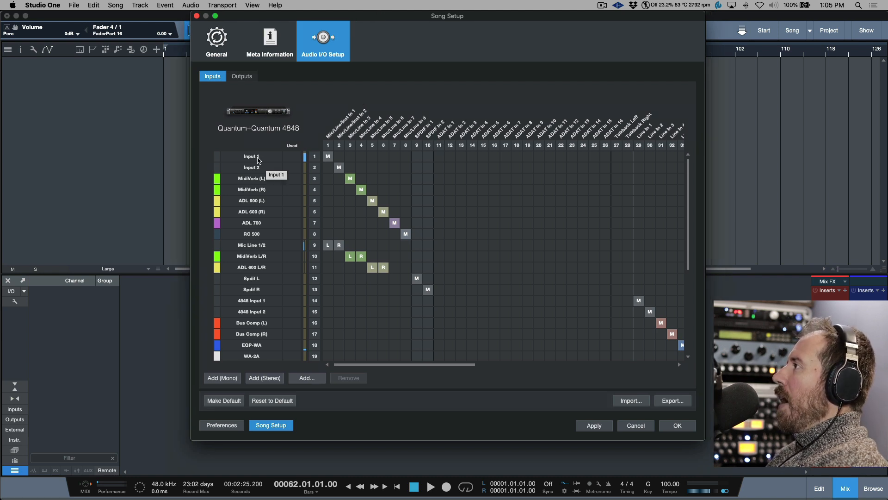
pyautogui.scroll(-2, 283, 209)
pyautogui.scroll(-5, 284, 209)
pyautogui.hscroll(1, 283, 209)
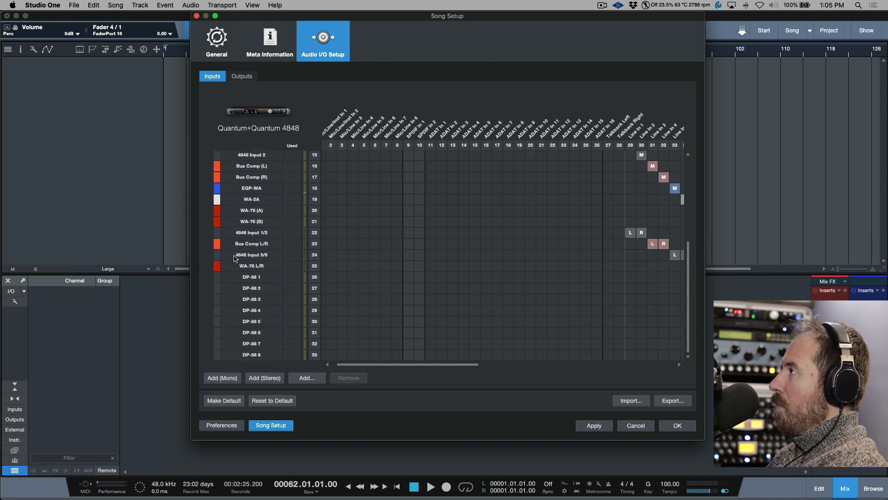
pyautogui.hscroll(2, 492, 270)
pyautogui.hscroll(-3, 493, 271)
pyautogui.scroll(7, 417, 254)
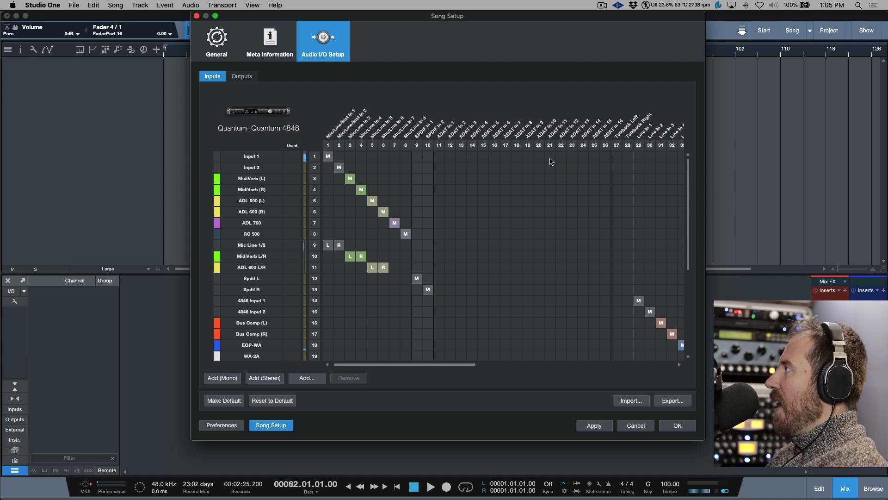
# Step: Examine the Quantum and Quantum 4848 hardware inputs across the matrix, then look through the assigned input rows again
pyautogui.hscroll(5, 551, 161)
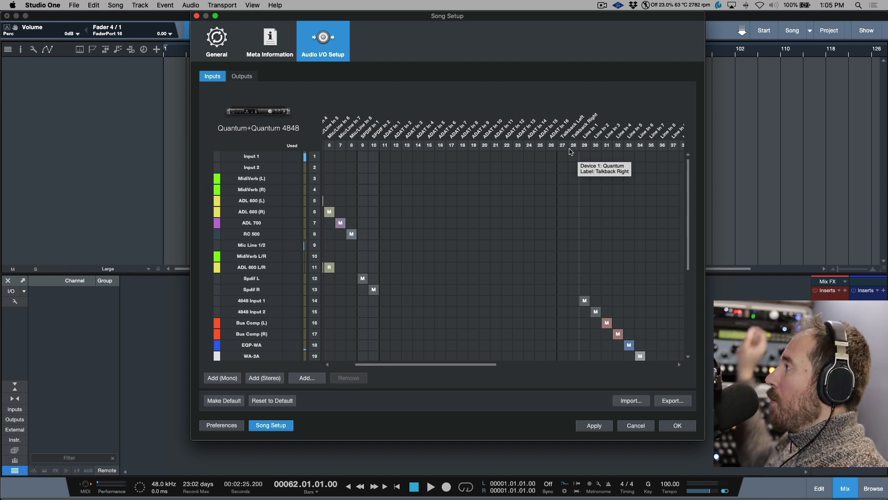
pyautogui.hscroll(10, 599, 219)
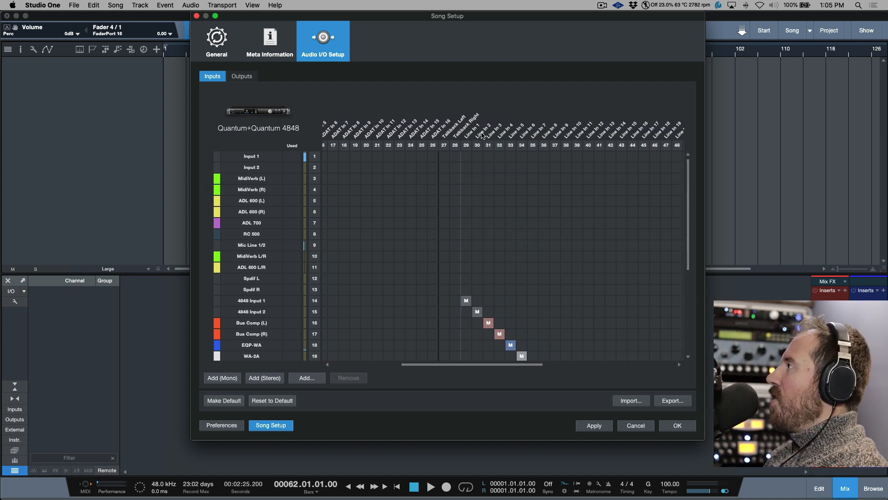
pyautogui.hscroll(5, 473, 135)
pyautogui.hscroll(4, 473, 136)
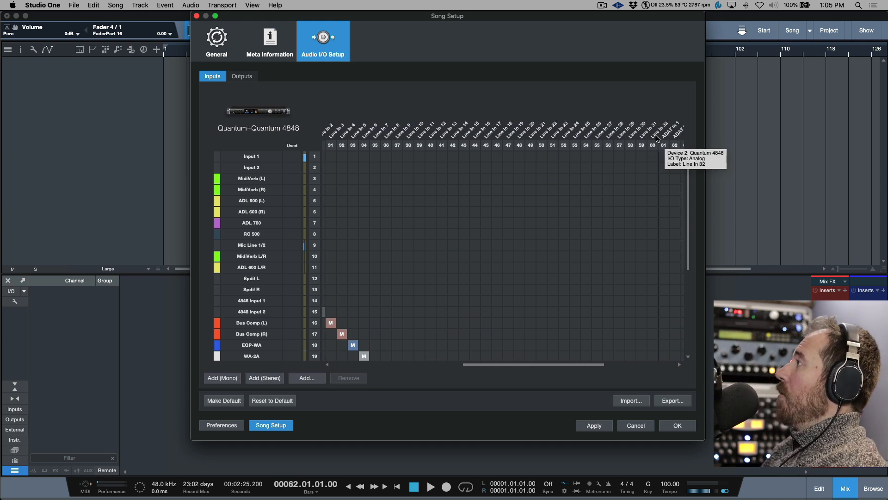
pyautogui.hscroll(15, 658, 138)
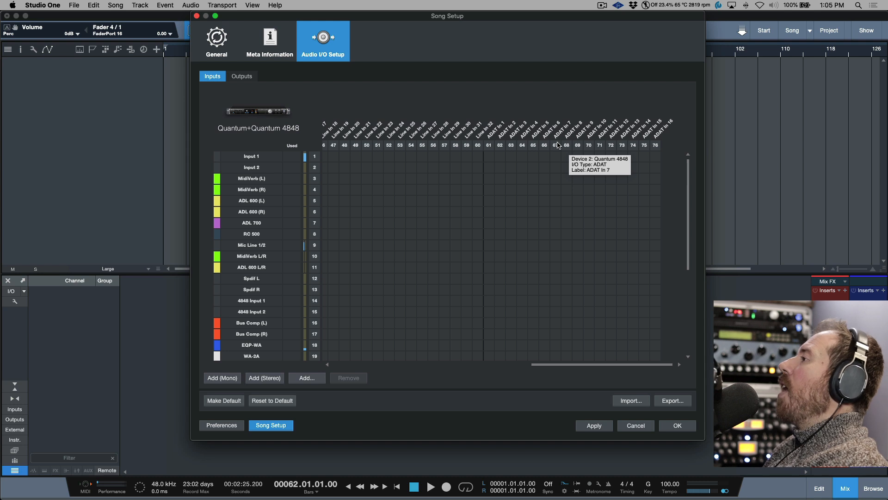
pyautogui.hscroll(-20, 481, 225)
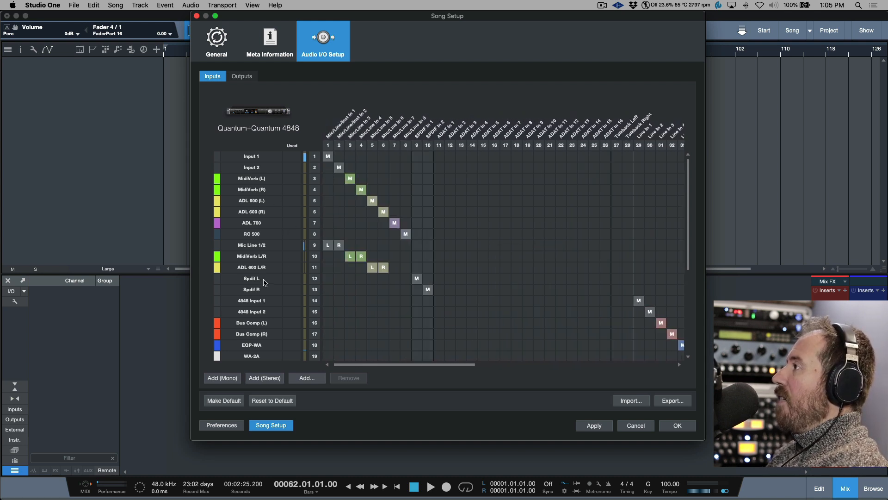
pyautogui.scroll(-3, 265, 283)
pyautogui.scroll(-5, 265, 282)
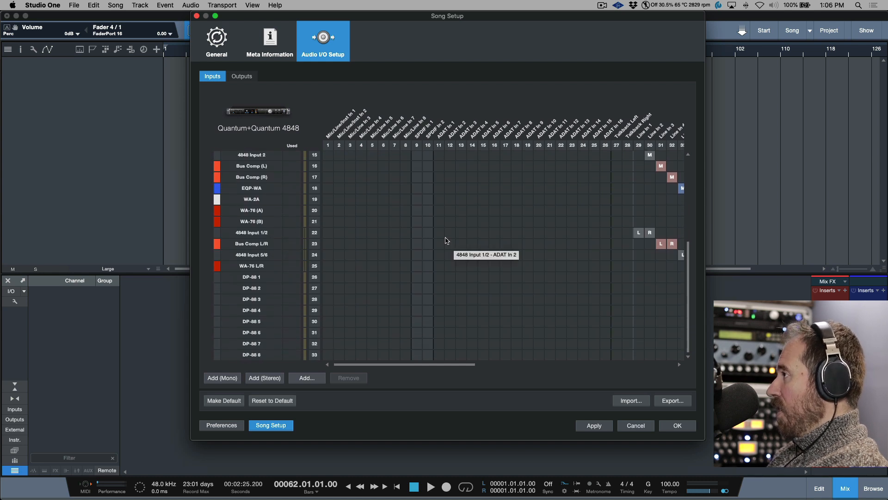
pyautogui.scroll(8, 447, 241)
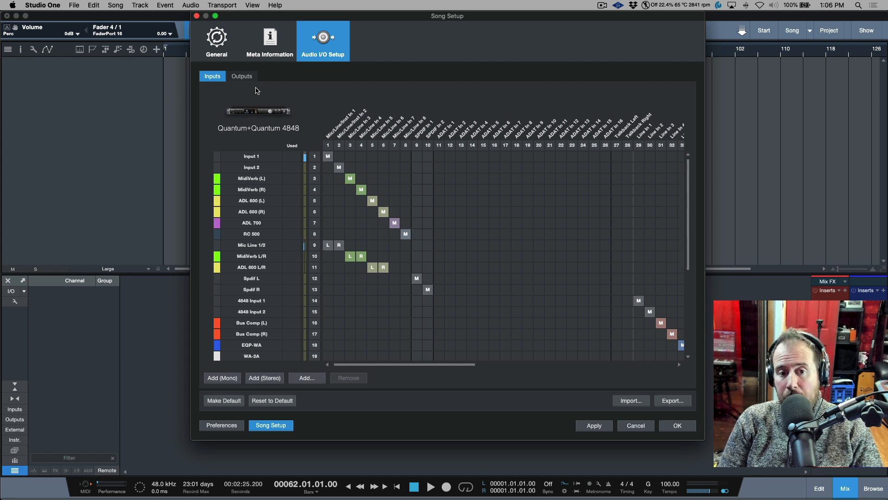
# Step: Delete all input channels from the song's Audio I/O Setup
pyautogui.click(257, 156)
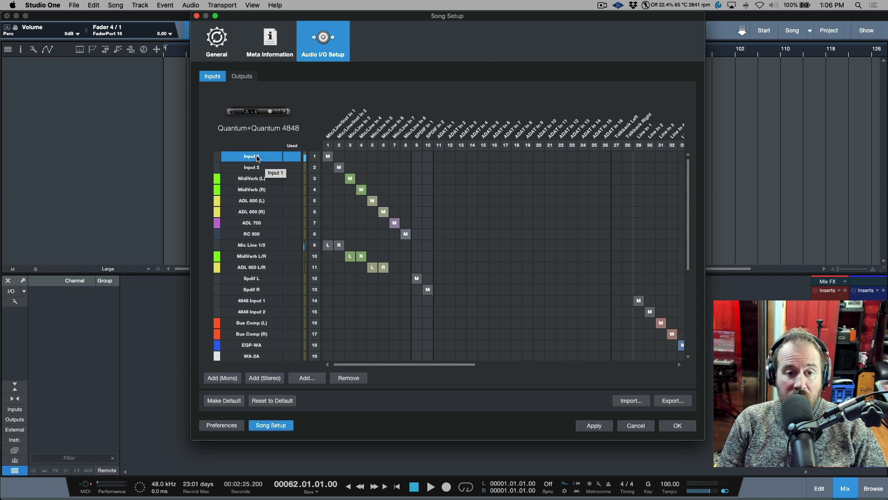
pyautogui.press('super+a')
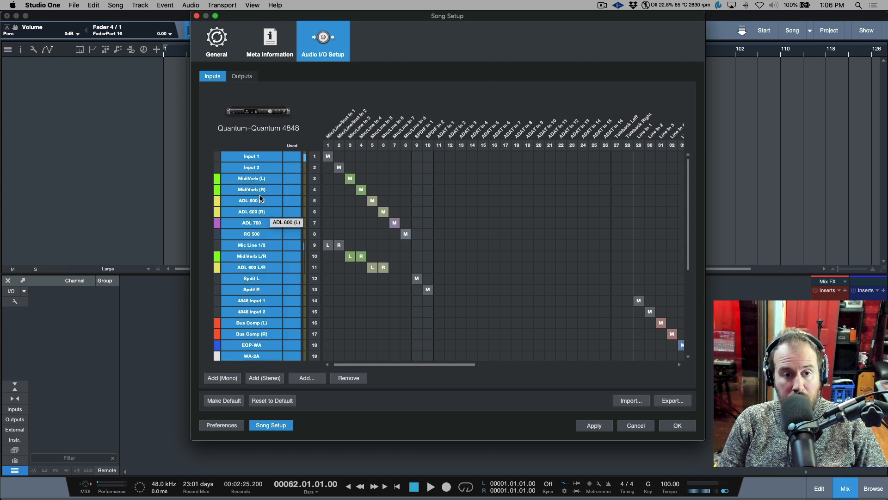
pyautogui.press('Delete')
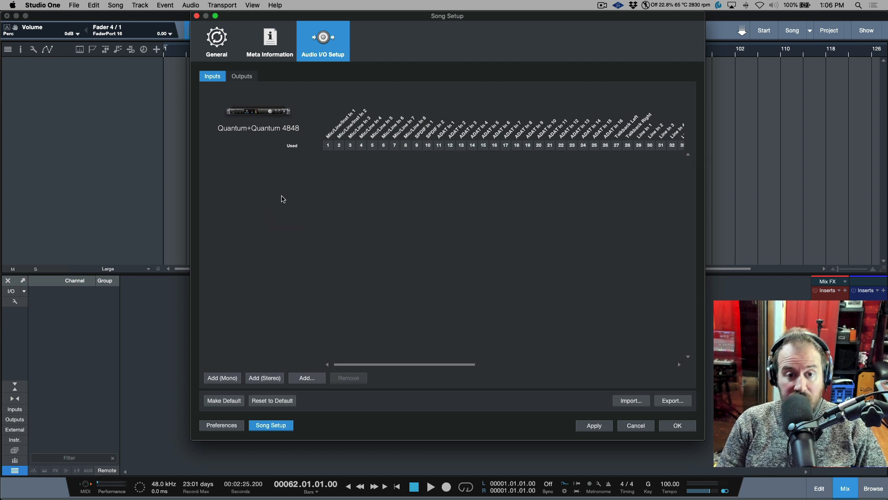
# Step: Delete all output channels except Main Outs from the song's outputs, apply the changes and close Song Setup
pyautogui.click(247, 78)
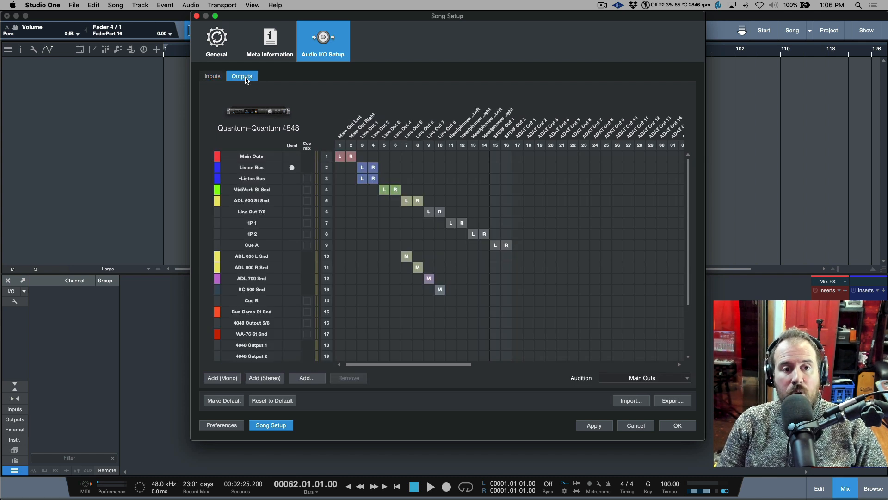
pyautogui.click(257, 158)
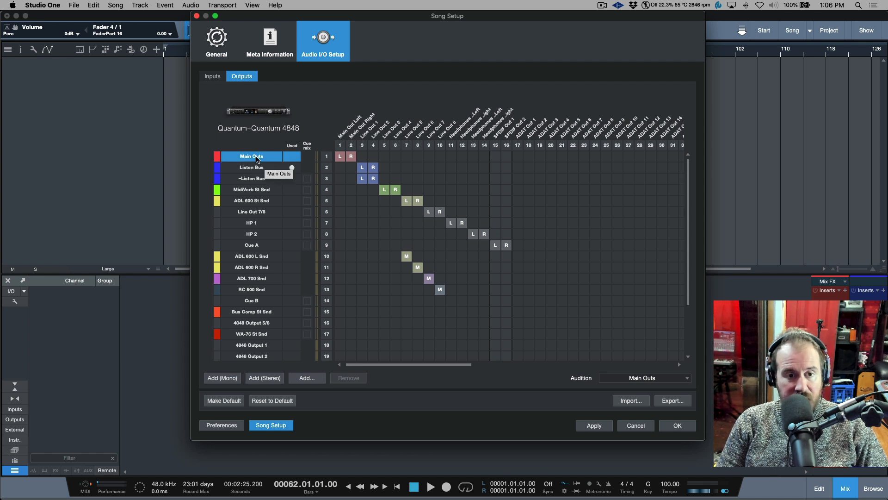
pyautogui.press('super+a')
pyautogui.press('Delete')
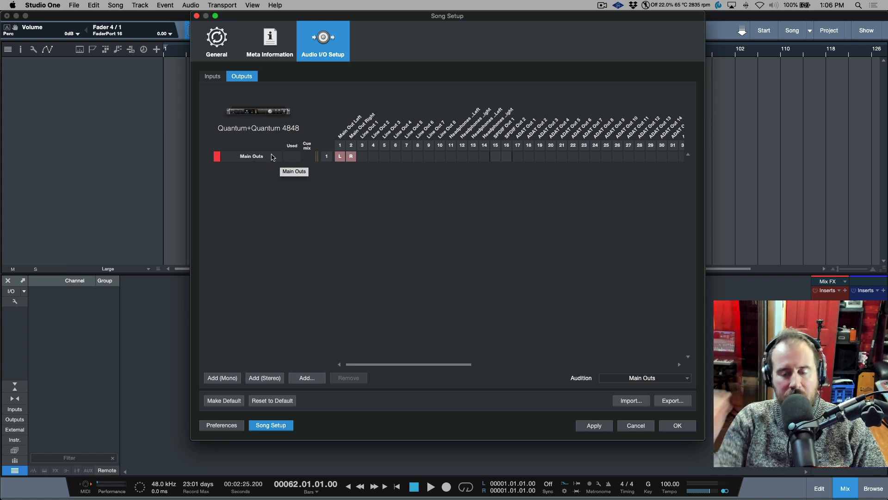
pyautogui.click(599, 425)
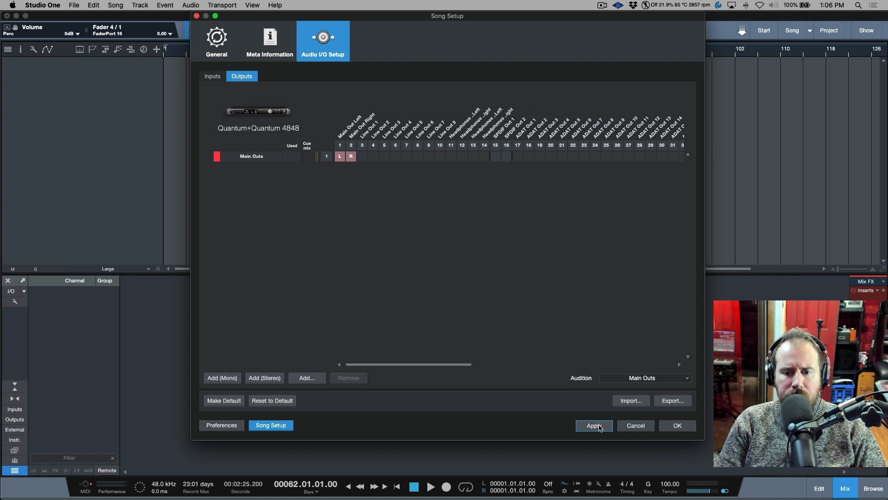
pyautogui.click(676, 426)
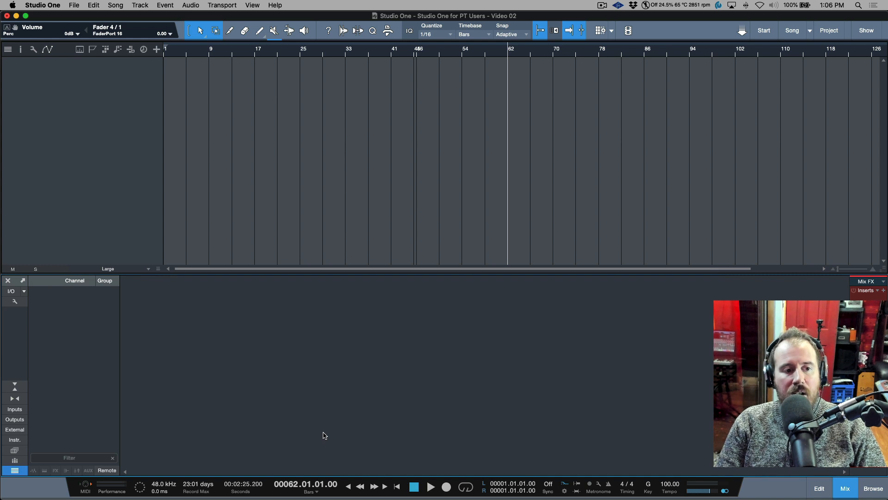
pyautogui.click(15, 302)
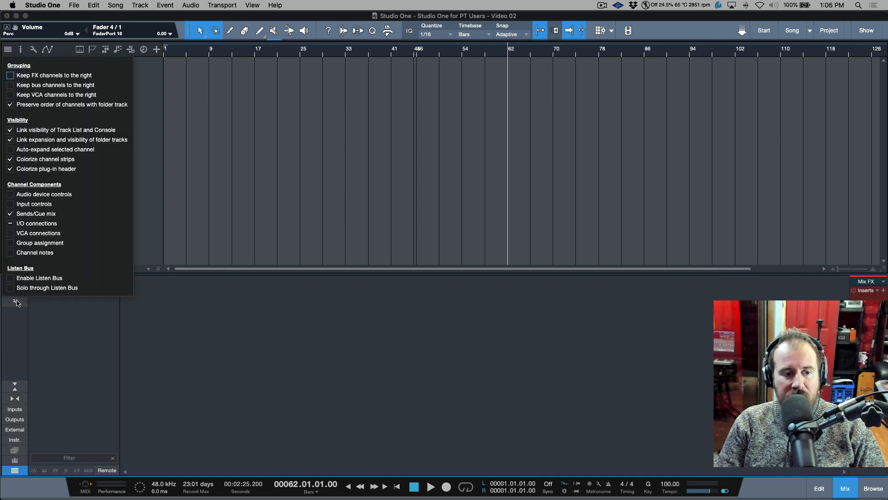
pyautogui.click(343, 350)
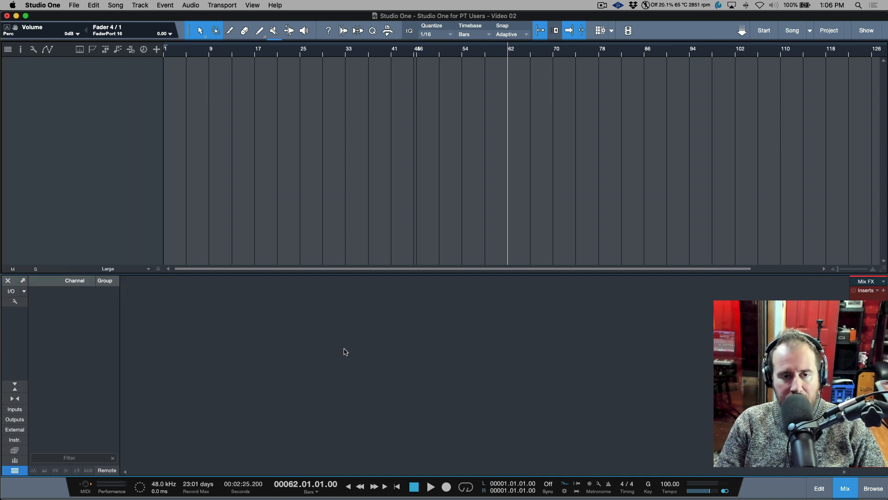
# Step: Add ten mono input channels in Audio I/O Setup, covering Mic/Line In 1 to 8 and SPDIF In 1 and 2
pyautogui.click(13, 291)
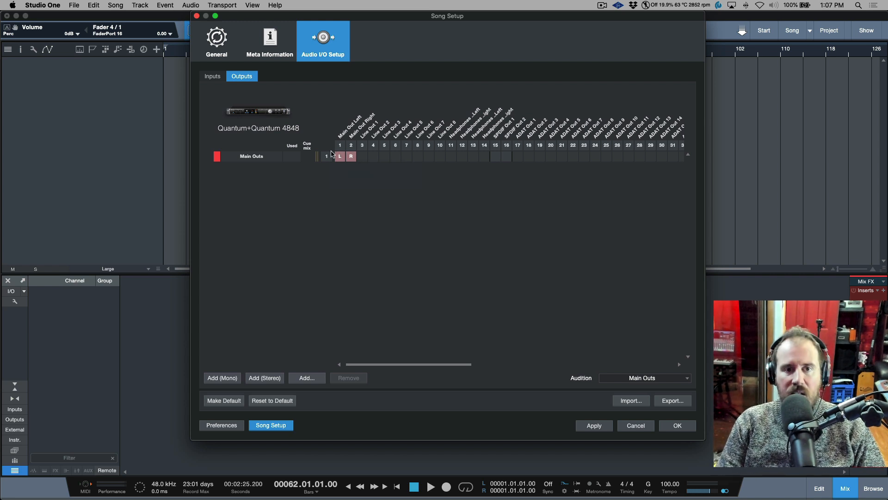
pyautogui.click(210, 79)
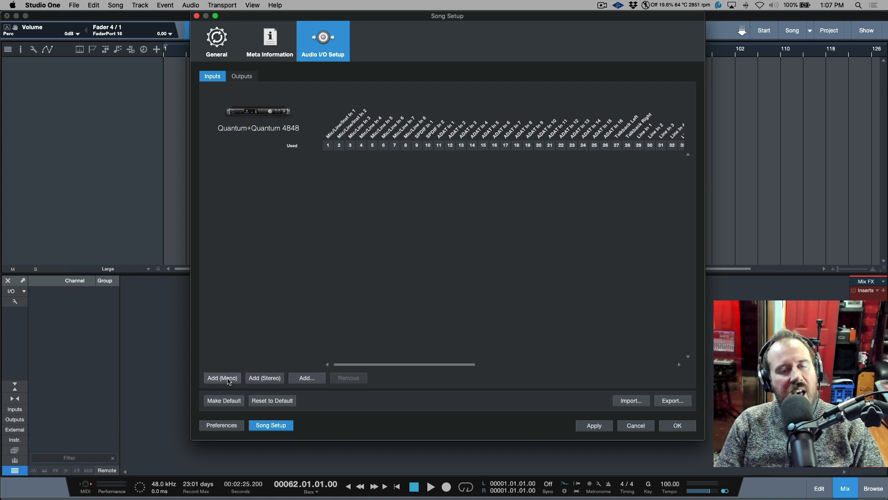
pyautogui.click(222, 378)
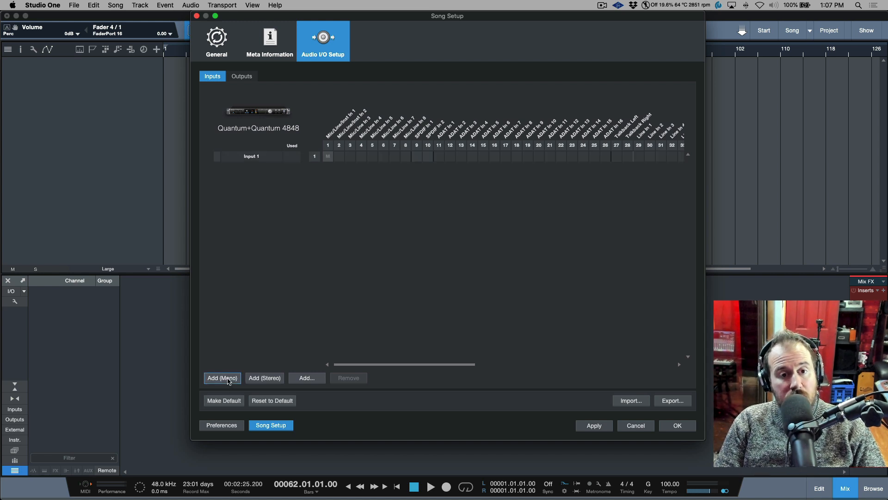
pyautogui.click(222, 378)
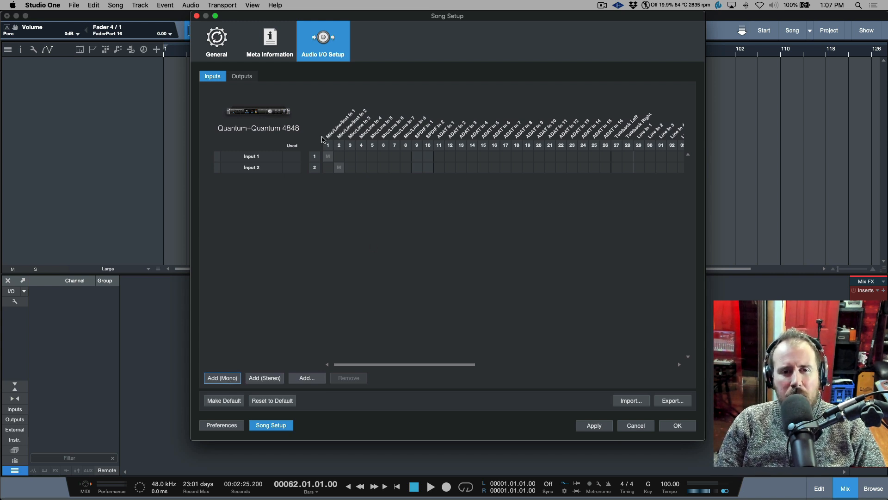
pyautogui.click(228, 380)
pyautogui.click(227, 380)
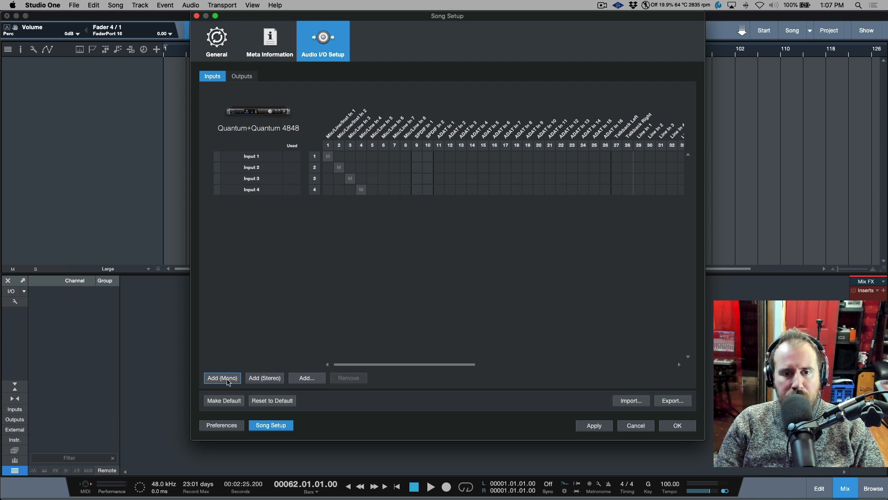
pyautogui.click(227, 381)
pyautogui.click(227, 380)
pyautogui.click(227, 380)
pyautogui.click(227, 380)
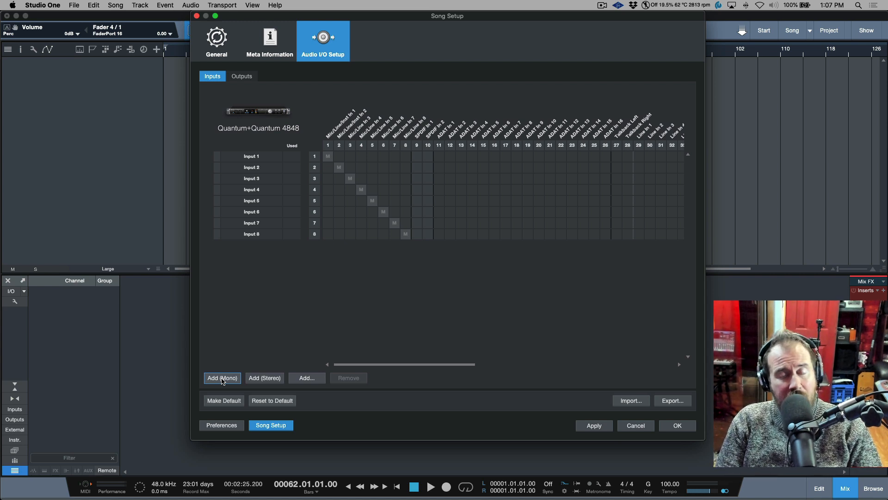
pyautogui.click(222, 378)
pyautogui.click(222, 378)
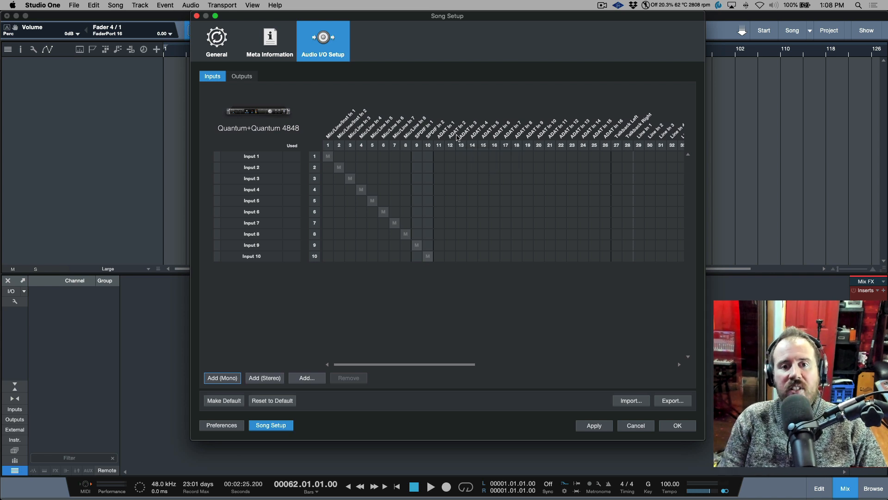
# Step: Add 16 more mono input channels to cover ADAT In 1 through ADAT In 16
pyautogui.click(222, 378)
pyautogui.click(222, 378)
pyautogui.click(223, 378)
pyautogui.click(223, 378)
pyautogui.click(222, 378)
pyautogui.click(223, 378)
pyautogui.click(223, 378)
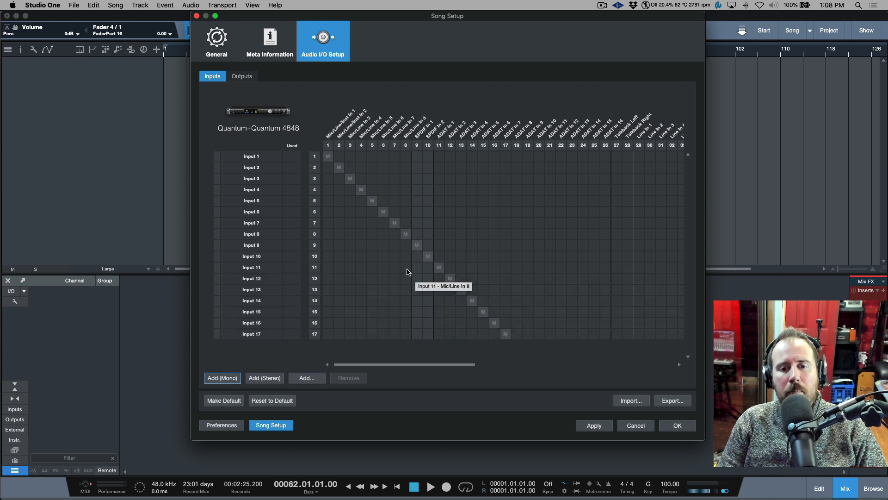
pyautogui.click(229, 380)
pyautogui.click(229, 380)
pyautogui.click(229, 380)
pyautogui.click(229, 380)
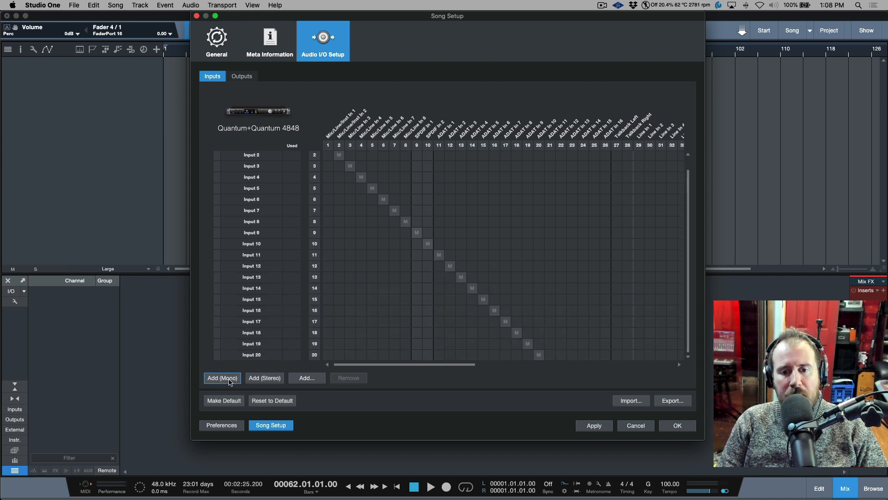
pyautogui.click(229, 379)
pyautogui.click(229, 380)
pyautogui.click(229, 380)
pyautogui.click(229, 380)
pyautogui.click(229, 380)
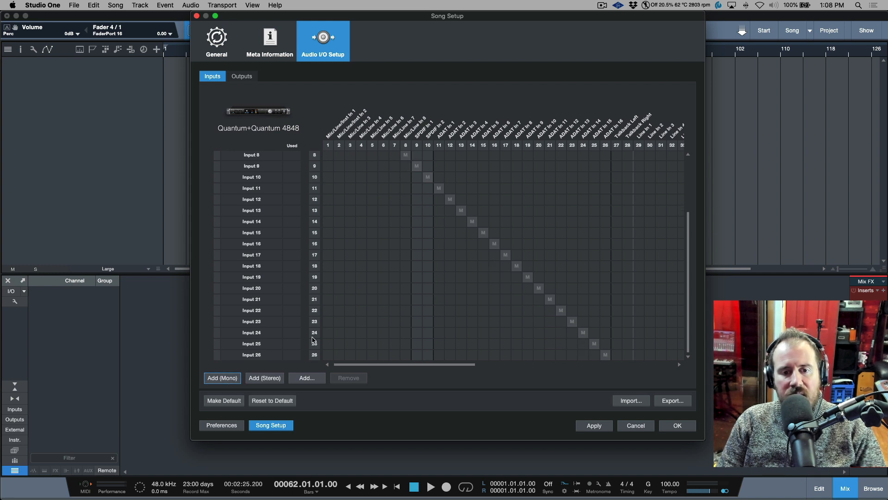
# Step: Review the new input list, apply the changes and close Song Setup
pyautogui.scroll(3, 513, 293)
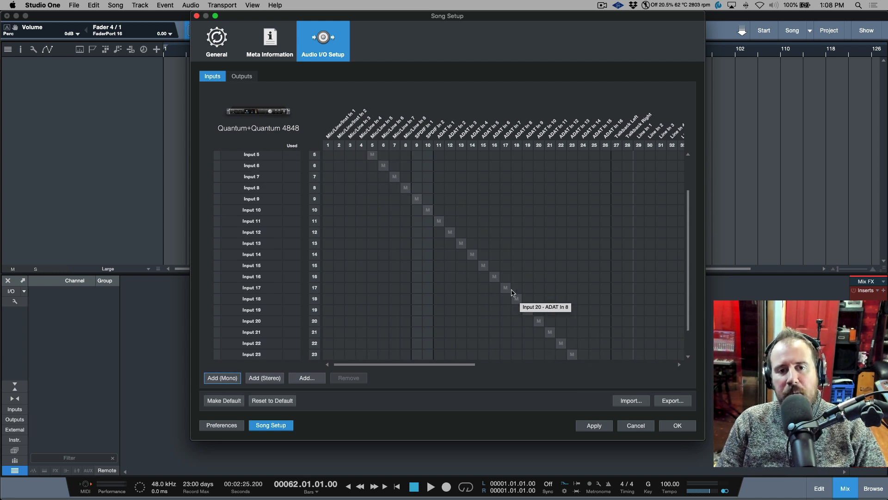
pyautogui.scroll(-3, 513, 293)
pyautogui.scroll(3, 513, 293)
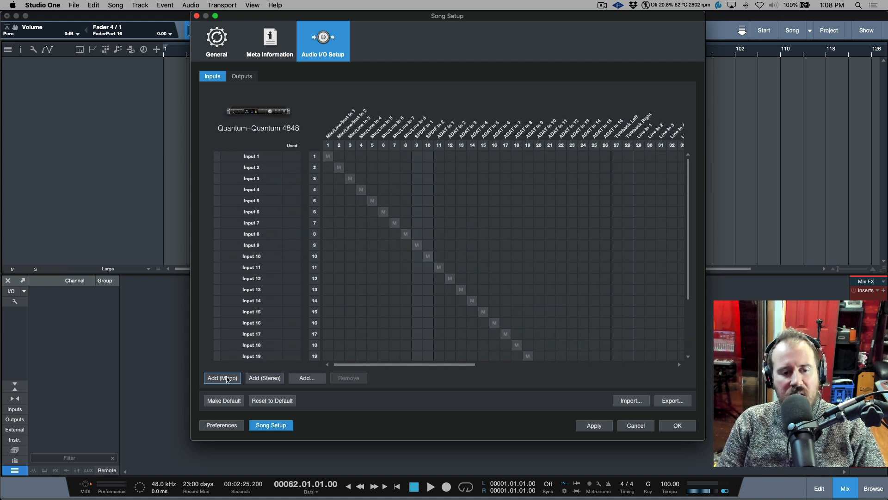
pyautogui.scroll(-3, 262, 351)
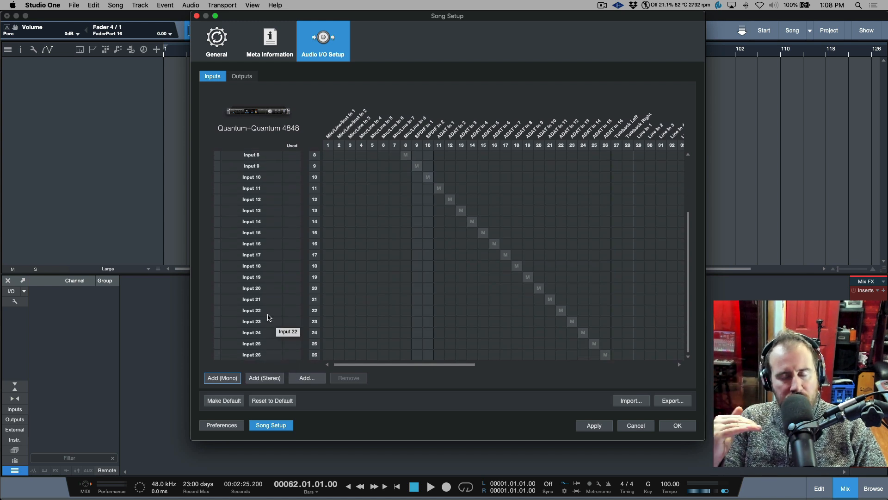
pyautogui.scroll(3, 252, 264)
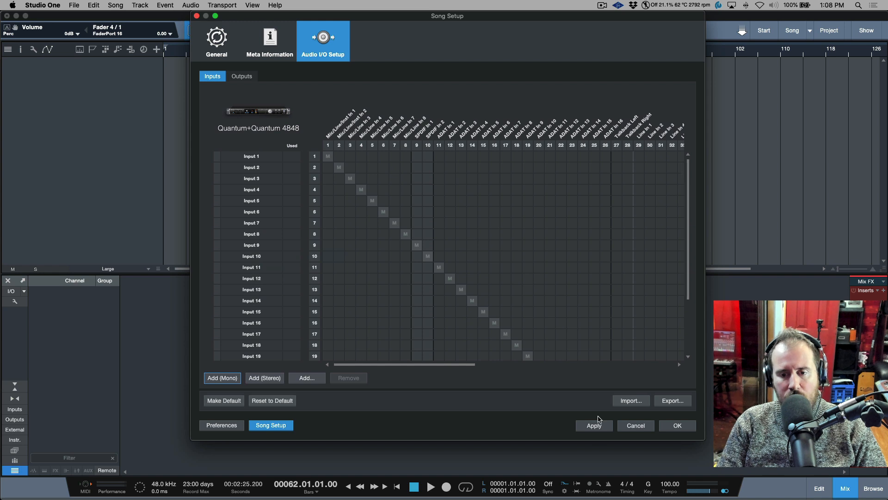
pyautogui.click(601, 428)
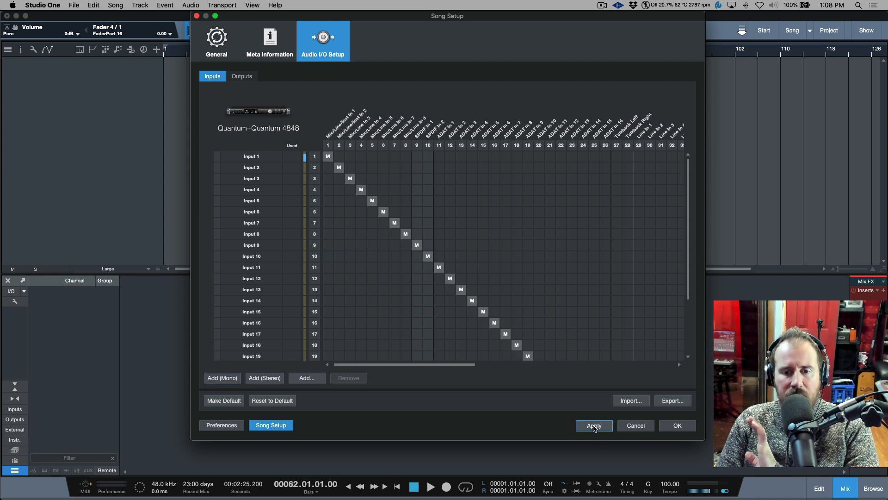
pyautogui.click(677, 425)
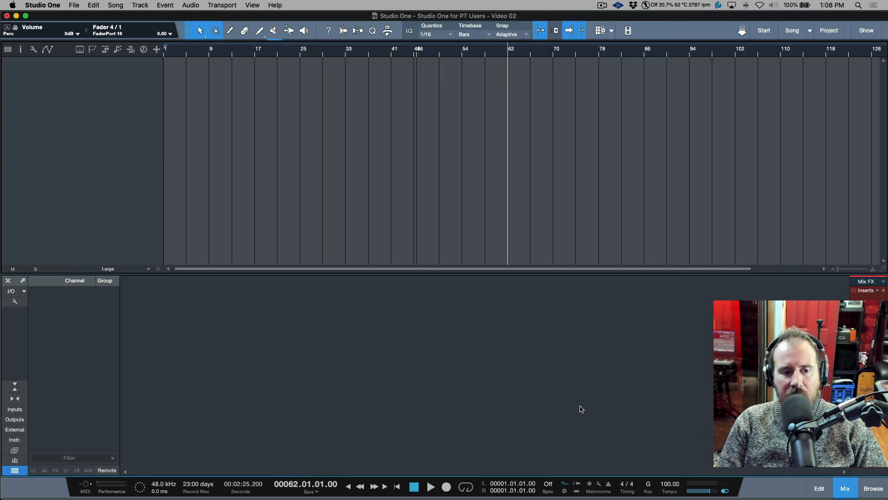
# Step: Add 24 audio tracks to the empty song
pyautogui.click(91, 126)
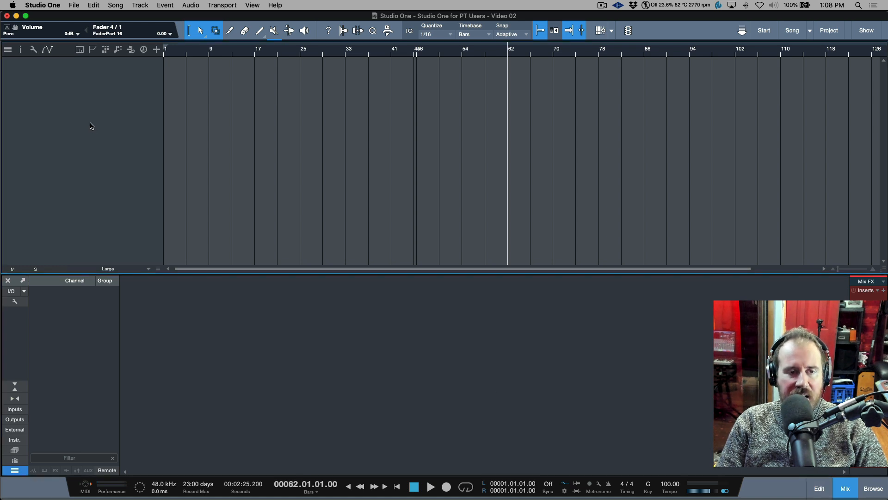
pyautogui.press('t')
pyautogui.press('t')
pyautogui.press('t')
pyautogui.press('t')
pyautogui.press('t')
pyautogui.press('t')
pyautogui.press('t')
pyautogui.press('t')
pyautogui.press('t')
pyautogui.press('t')
pyautogui.press('t')
pyautogui.press('t')
pyautogui.press('t')
pyautogui.press('t')
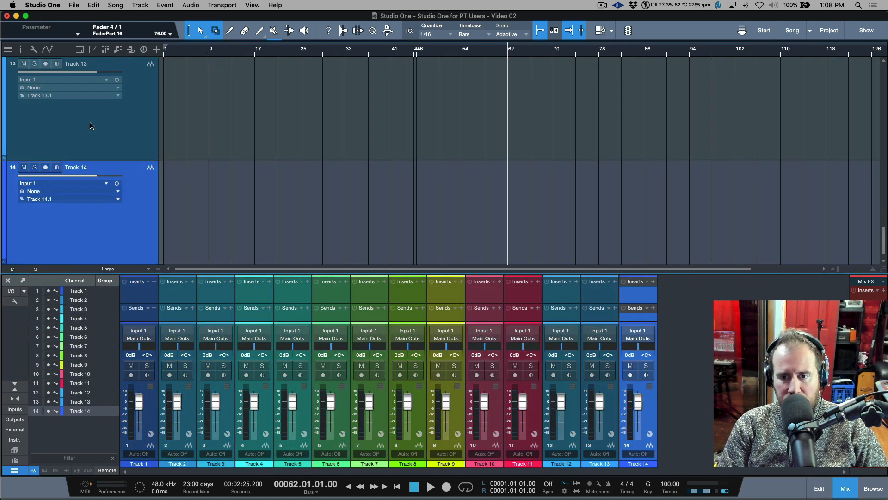
pyautogui.press('t')
pyautogui.press('t')
pyautogui.press('t')
pyautogui.press('t')
pyautogui.press('t')
pyautogui.press('t')
pyautogui.press('t')
pyautogui.press('t')
pyautogui.press('t')
pyautogui.press('t')
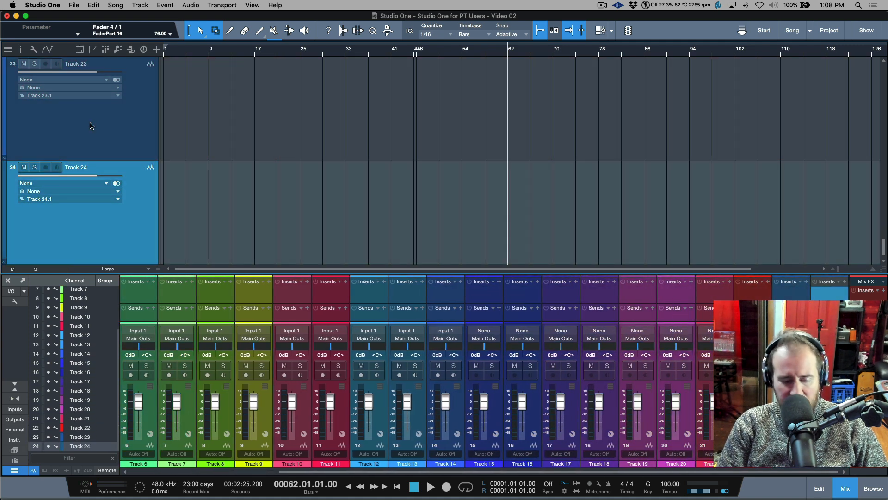
pyautogui.hotkey('shift', 'f')
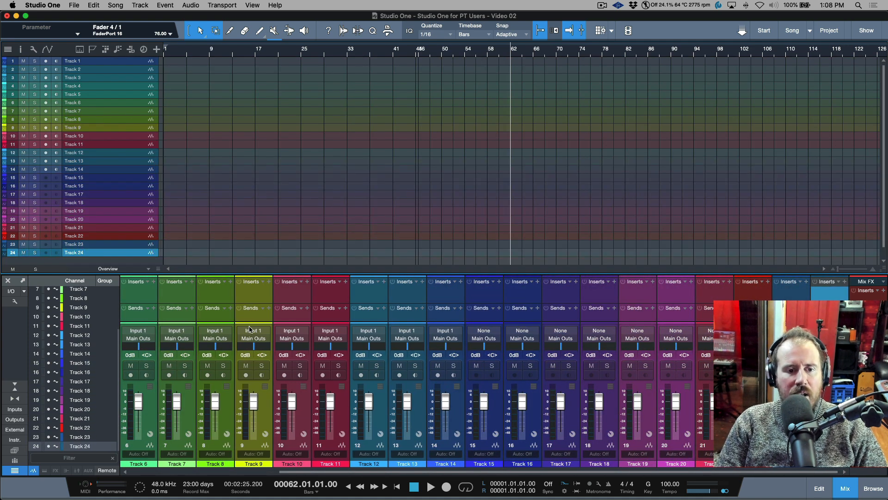
# Step: Examine the input sources offered for Track 1 in the console
pyautogui.hscroll(-5, 278, 316)
pyautogui.click(150, 320)
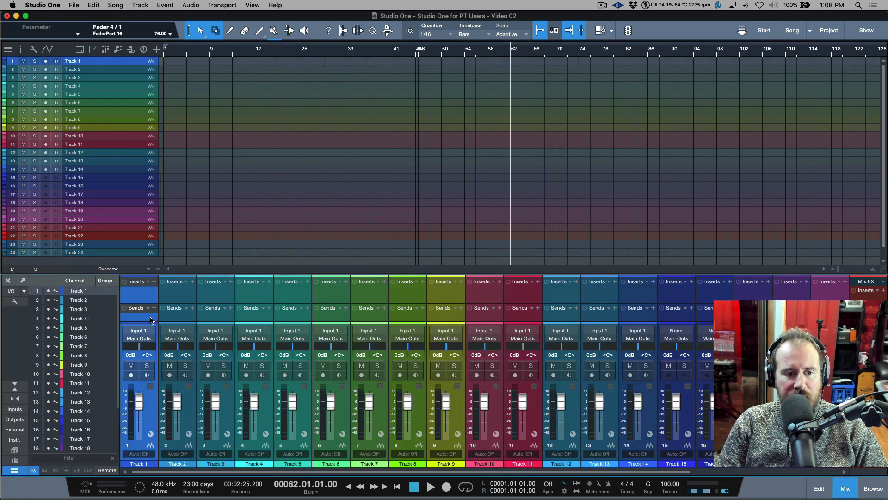
pyautogui.click(148, 331)
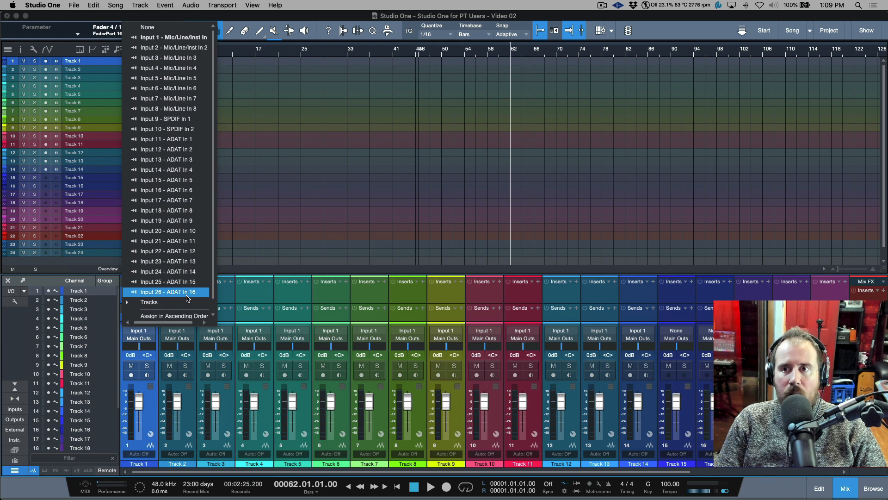
pyautogui.click(247, 297)
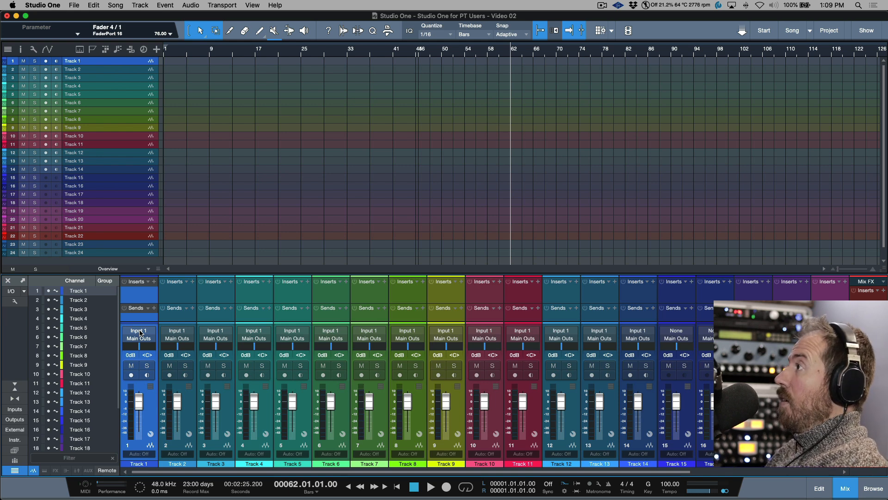
# Step: Rename Input 9 to Spdif L and Input 10 to Spdif R in Audio I/O Setup, and check the names in Track 1's input list
pyautogui.click(12, 291)
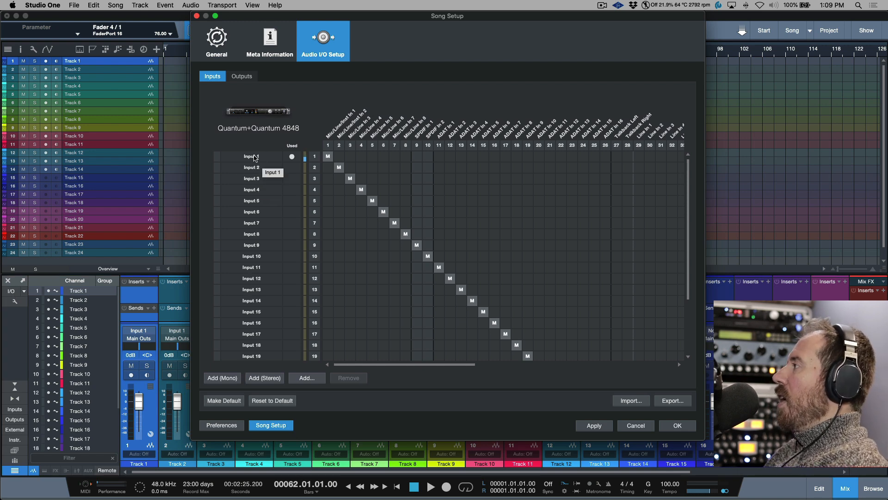
pyautogui.scroll(-3, 259, 208)
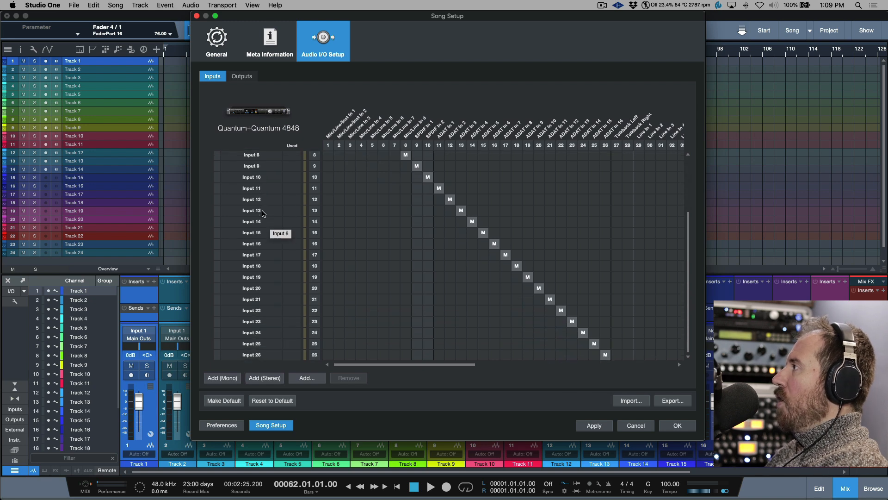
pyautogui.scroll(3, 262, 213)
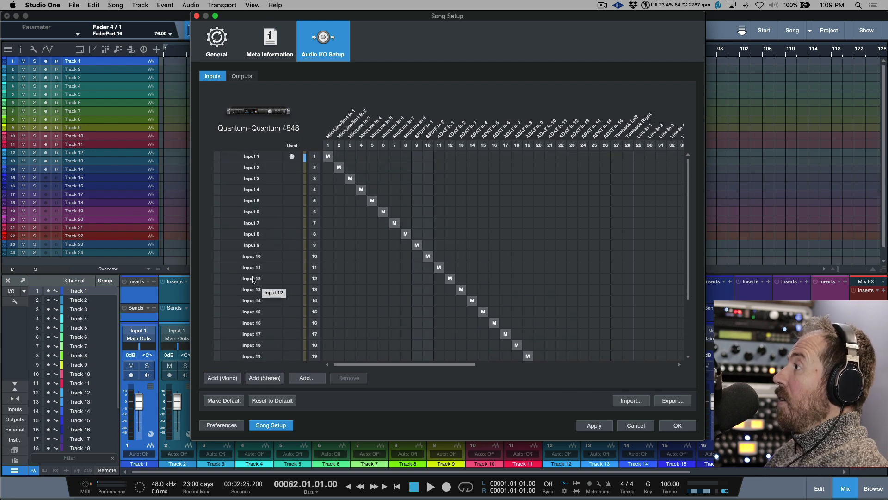
pyautogui.scroll(-1, 277, 252)
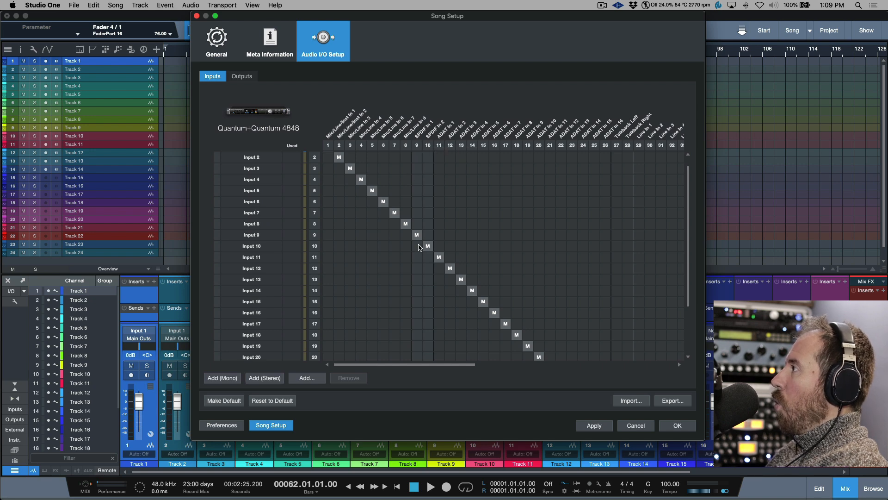
pyautogui.doubleClick(256, 235)
pyautogui.write('Spdif L')
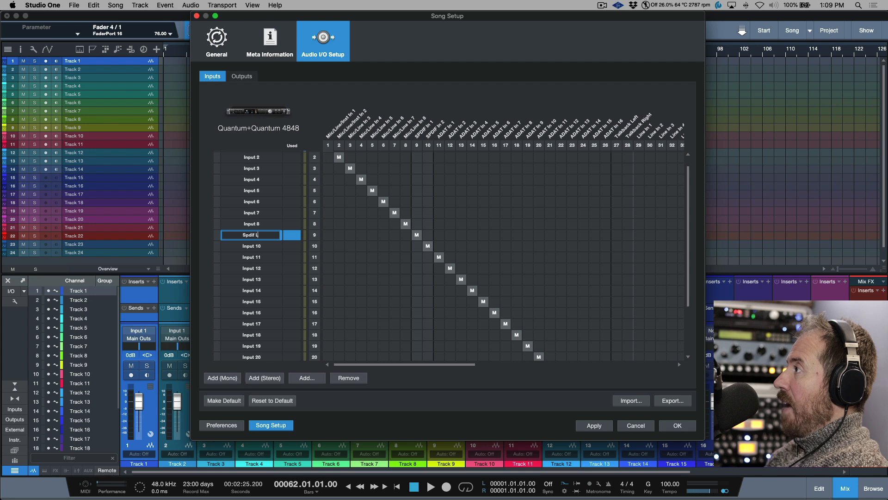
pyautogui.press('Tab')
pyautogui.write('Spdif R')
pyautogui.press('Return')
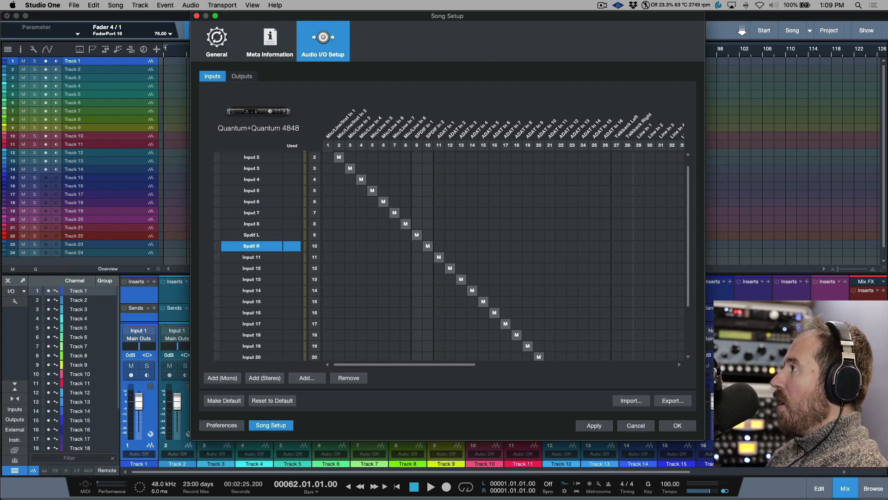
pyautogui.click(676, 425)
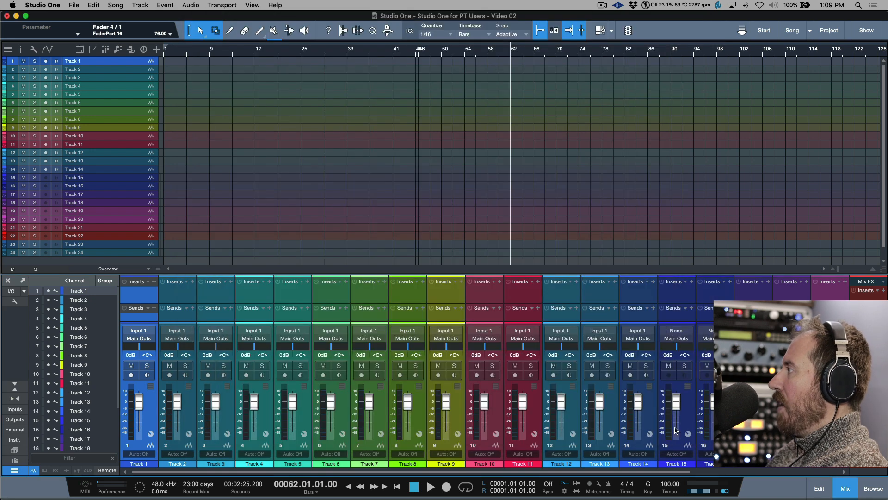
pyautogui.click(138, 332)
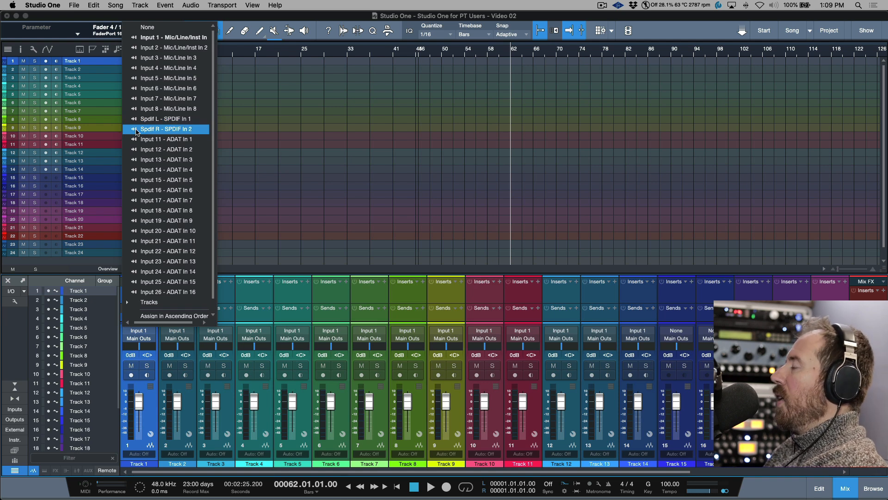
pyautogui.click(237, 134)
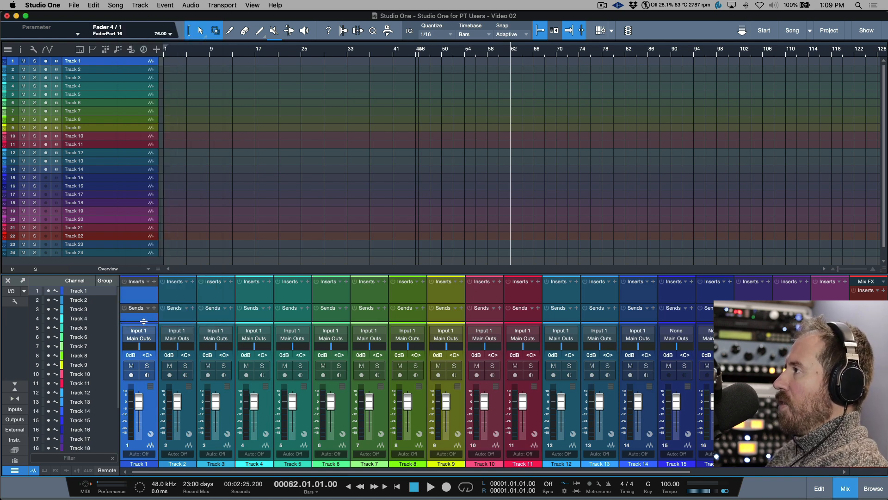
# Step: Remove all existing inputs in Audio I/O Setup, including the one still in use
pyautogui.click(18, 294)
pyautogui.click(262, 157)
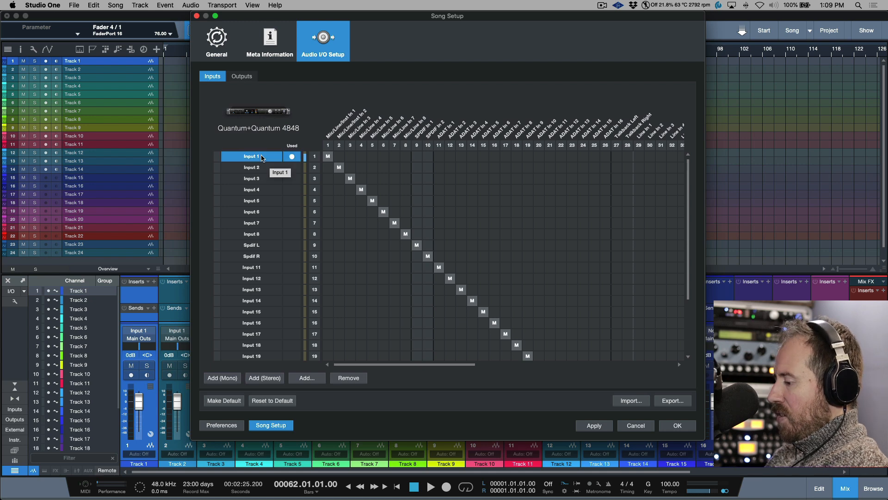
pyautogui.press('super+a')
pyautogui.press('Delete')
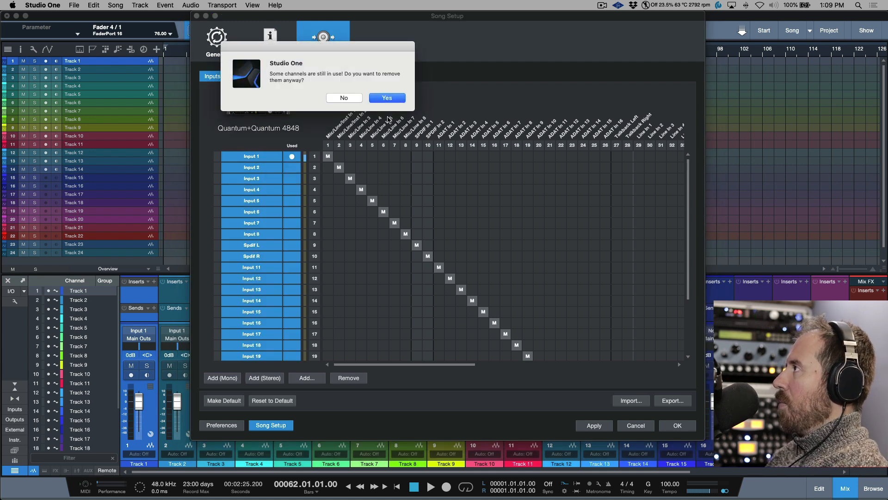
pyautogui.click(388, 98)
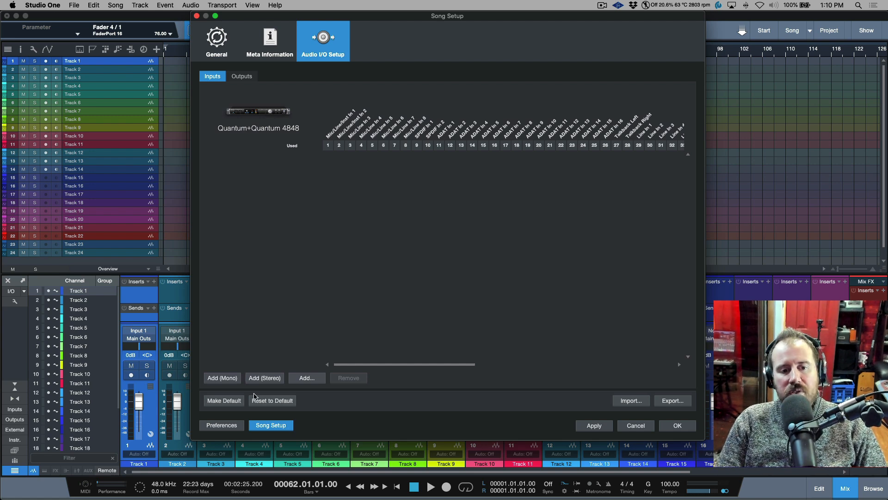
# Step: Add 13 stereo inputs to the empty input list
pyautogui.click(267, 380)
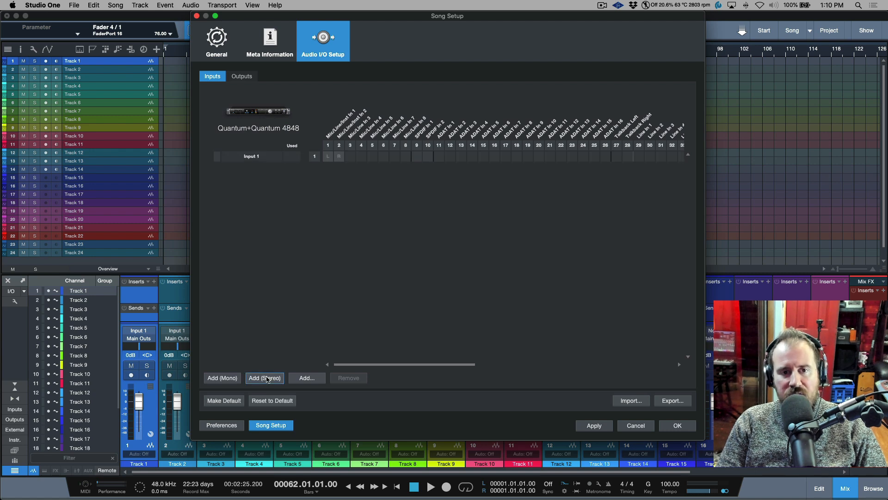
pyautogui.click(267, 380)
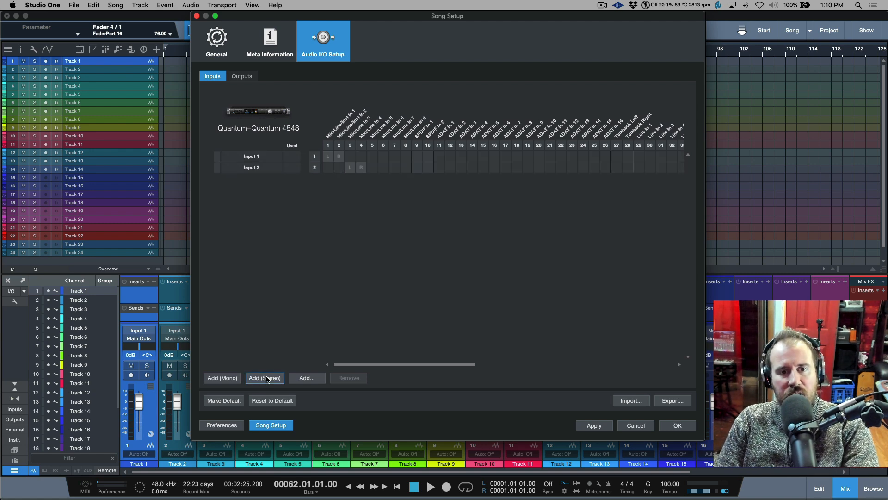
pyautogui.click(267, 379)
pyautogui.click(267, 379)
pyautogui.click(267, 379)
pyautogui.click(267, 379)
pyautogui.click(267, 380)
pyautogui.click(267, 380)
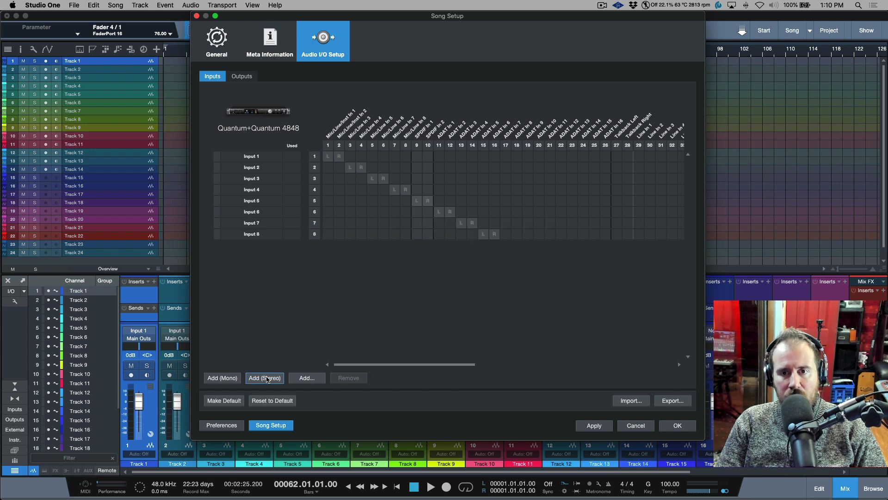
pyautogui.click(267, 380)
pyautogui.click(267, 379)
pyautogui.click(267, 379)
pyautogui.click(267, 379)
pyautogui.click(267, 380)
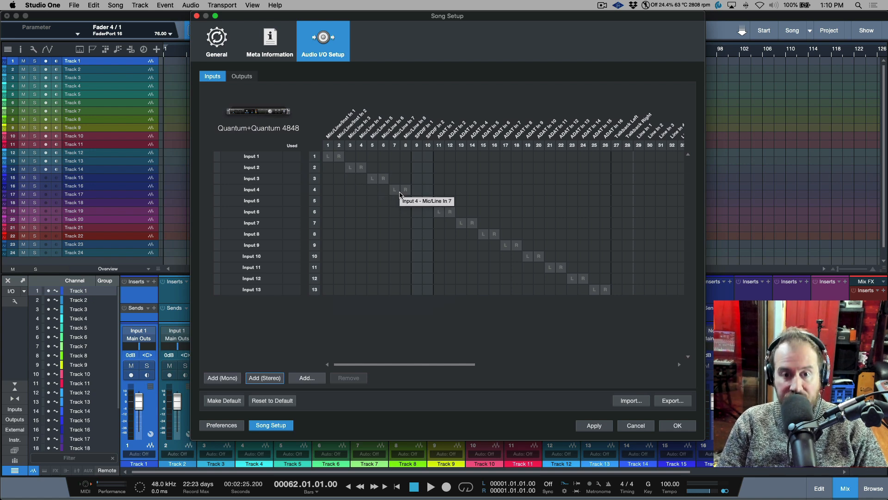
# Step: Rename the first stereo input to Input 1/2 and copy the name
pyautogui.doubleClick(263, 155)
pyautogui.click(266, 154)
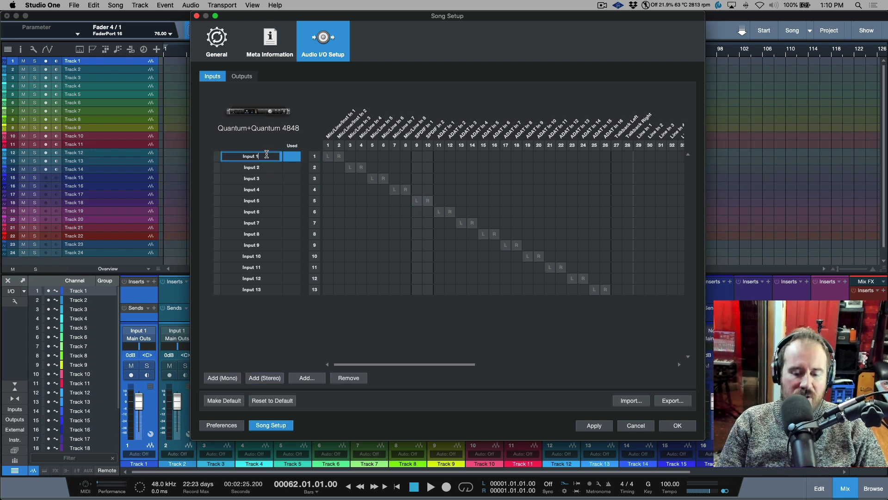
pyautogui.write('/2')
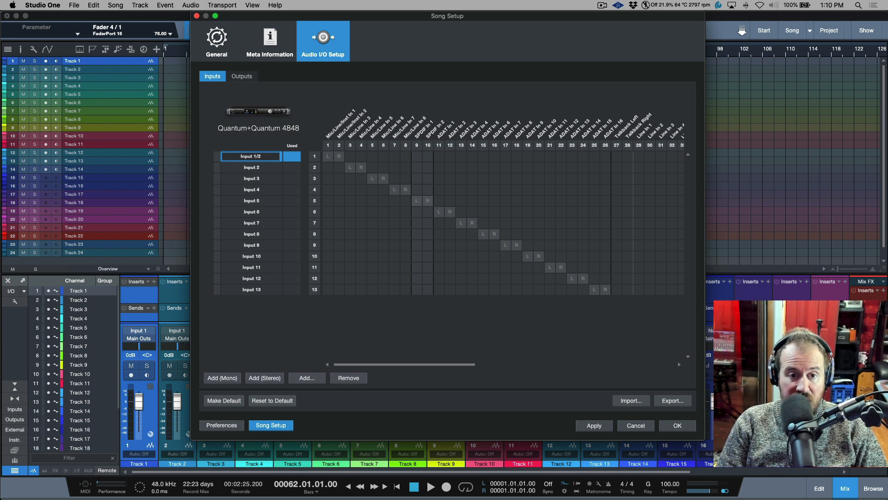
pyautogui.press('super+a')
pyautogui.press('super+c')
# Step: Rename the second stereo input to Input 3/4, reusing the copied name
pyautogui.press('Tab')
pyautogui.press('Tab')
pyautogui.press('Tab')
pyautogui.press('Tab')
pyautogui.press('Tab')
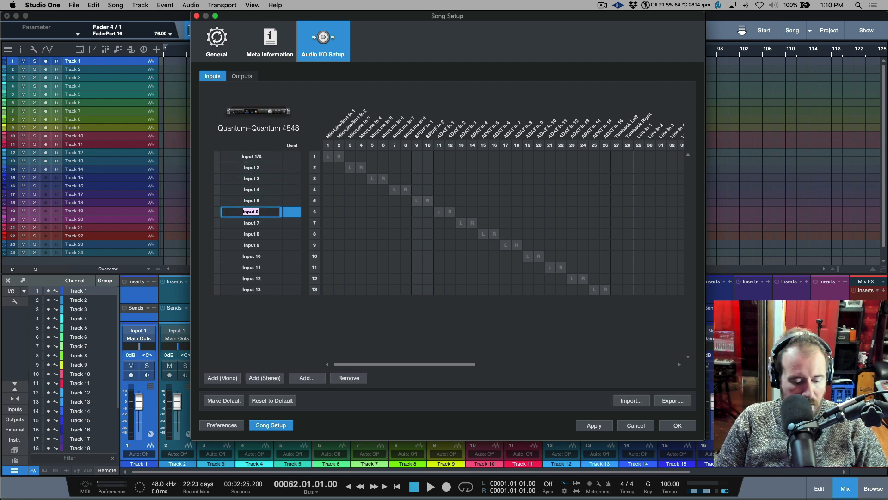
pyautogui.hotkey('shift', 'Tab')
pyautogui.hotkey('shift', 'Tab')
pyautogui.hotkey('shift', 'Tab')
pyautogui.hotkey('shift', 'Tab')
pyautogui.press('super+v')
pyautogui.press('BackSpace')
pyautogui.press('BackSpace')
pyautogui.press('BackSpace')
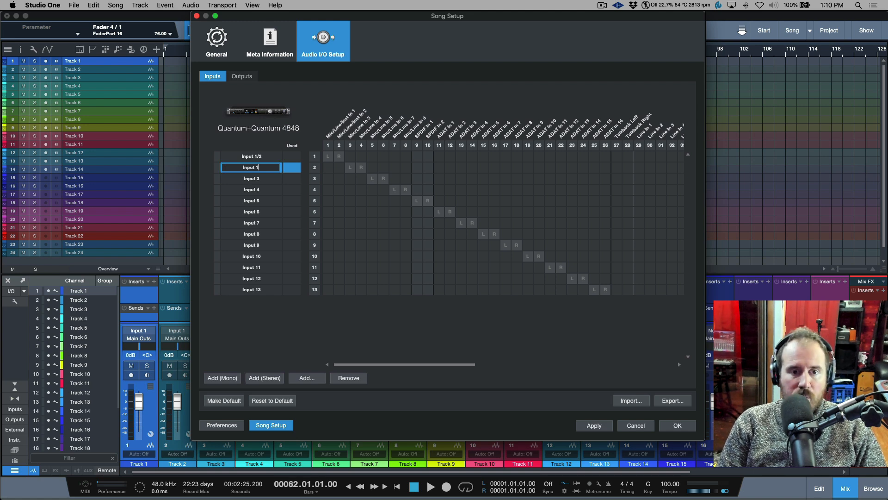
pyautogui.write('3/4')
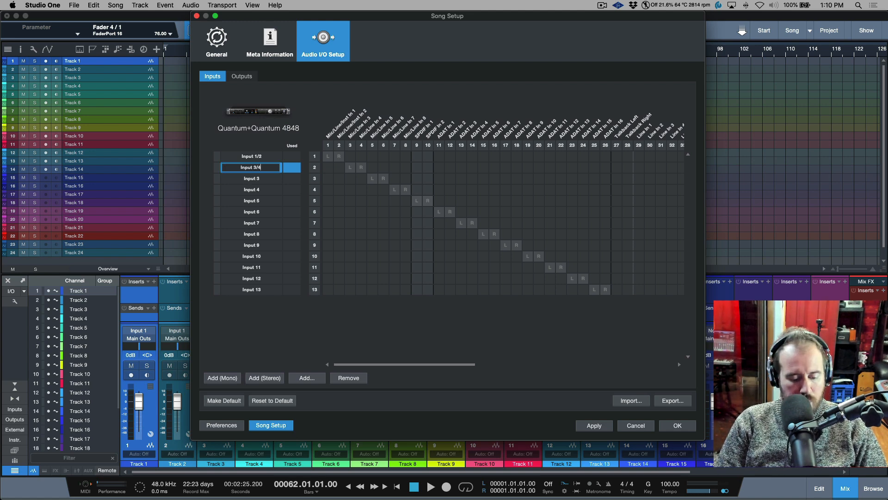
# Step: Rename the third stereo input to Input 5/6, reusing the copied name
pyautogui.press('Tab')
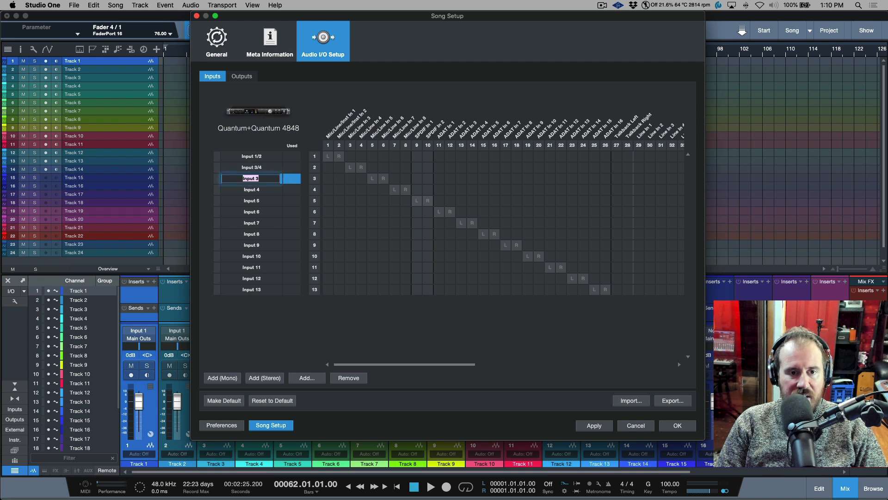
pyautogui.write('Input 1/2')
pyautogui.press('BackSpace')
pyautogui.press('BackSpace')
pyautogui.press('BackSpace')
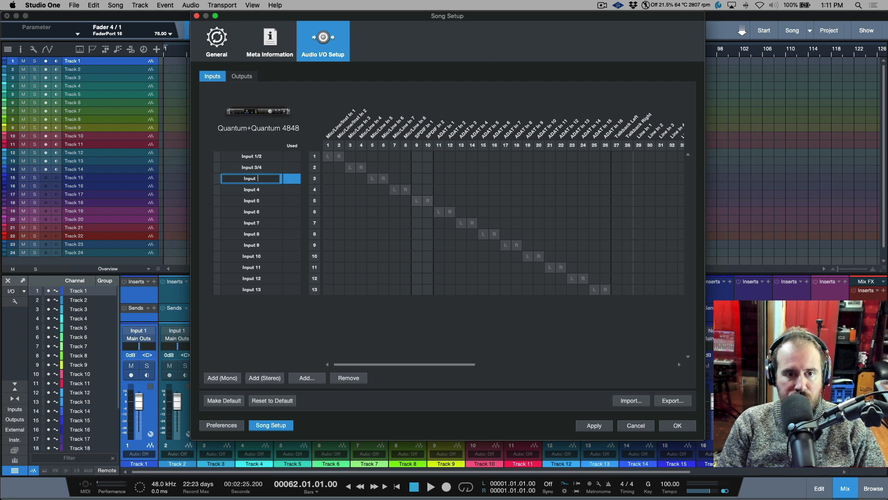
pyautogui.write('5/6')
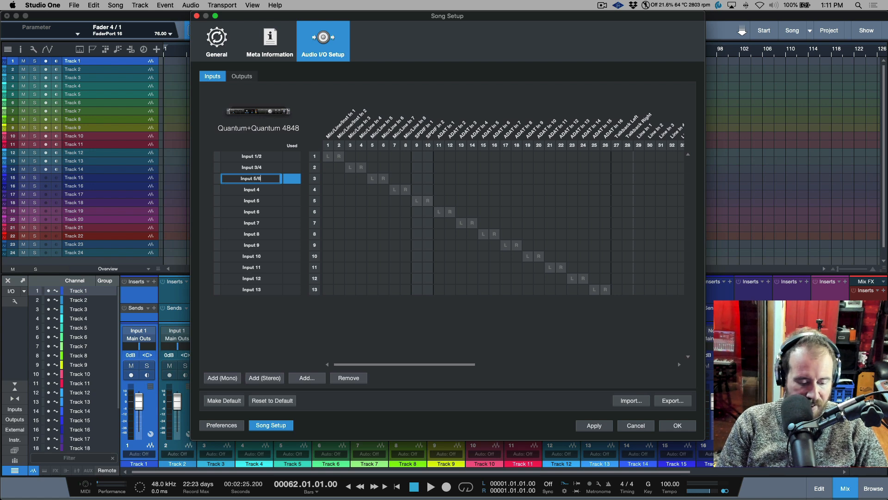
# Step: Rename the fourth stereo input to Input 7/8 and confirm the name
pyautogui.press('Tab')
pyautogui.write('Input 1/2')
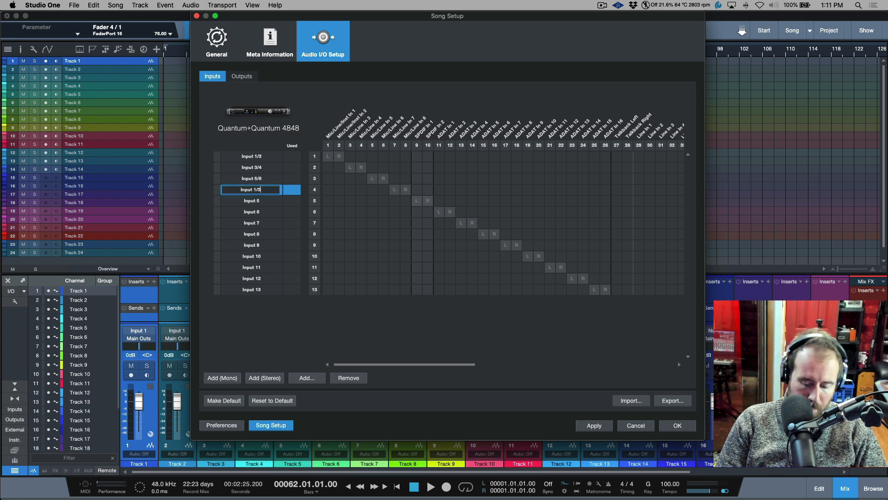
pyautogui.write('\\')
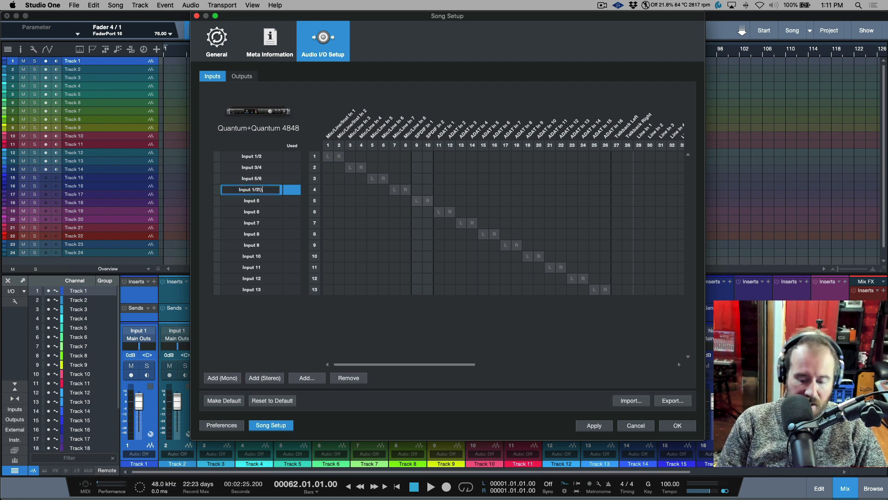
pyautogui.press('BackSpace')
pyautogui.press('BackSpace')
pyautogui.press('BackSpace')
pyautogui.press('BackSpace')
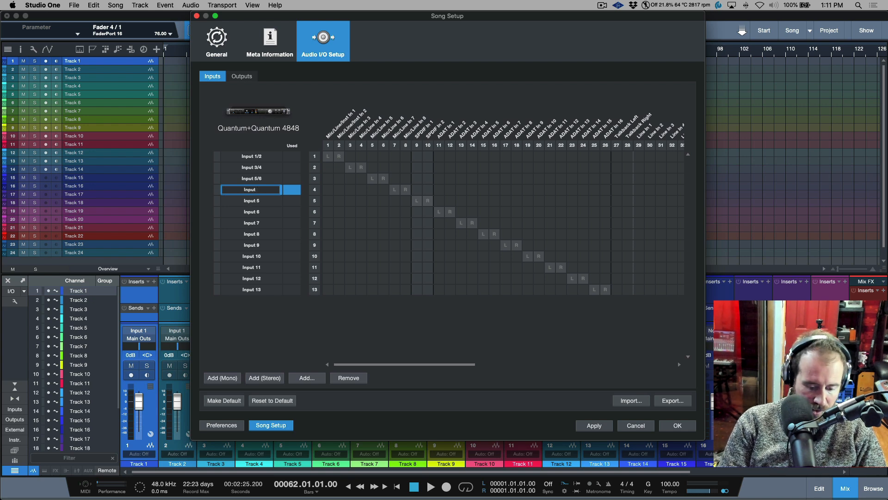
pyautogui.write('7/8')
pyautogui.press('Return')
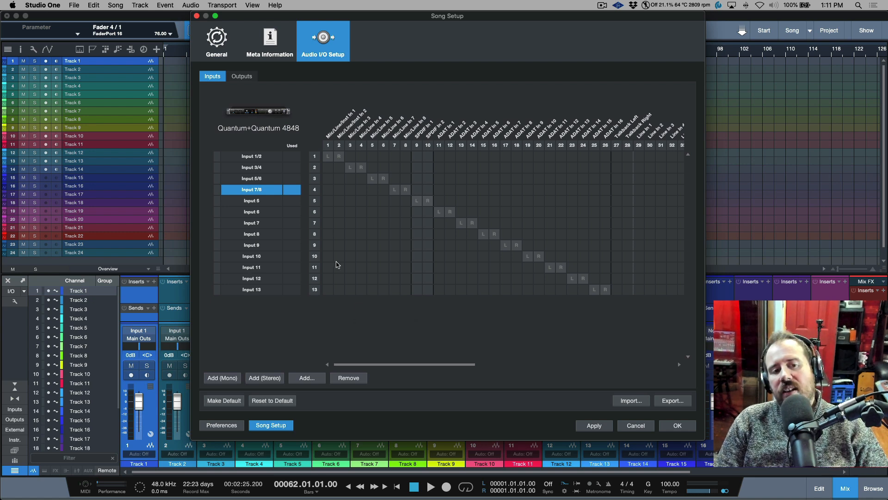
# Step: Switch to Pro Tools, examine the mono sub-paths under the stereo input paths in I/O Setup, and cancel out of it
pyautogui.click(445, 49)
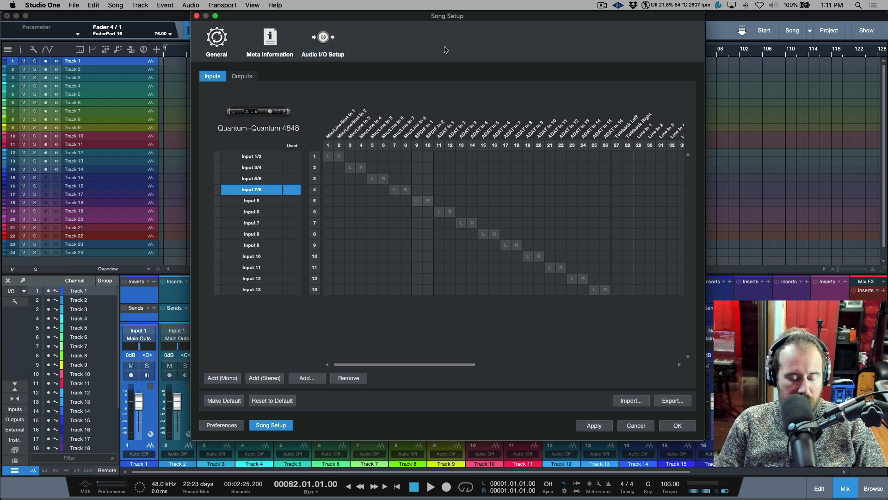
pyautogui.press('super+Tab')
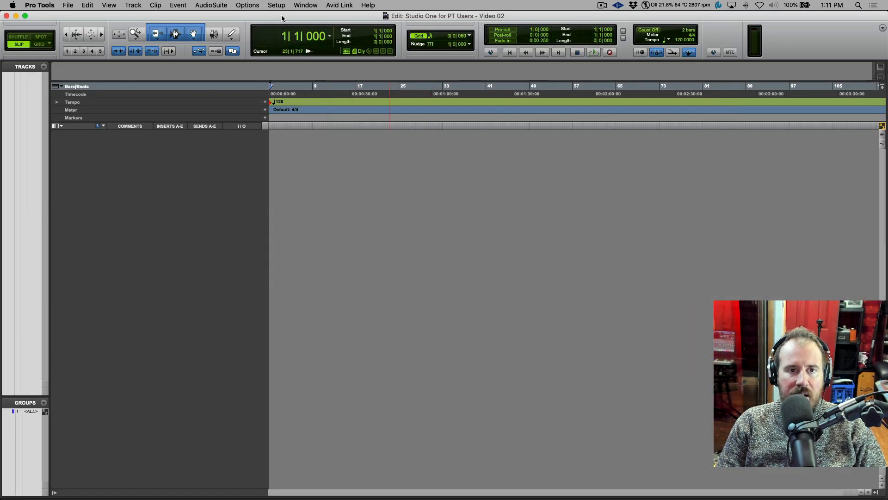
pyautogui.click(277, 5)
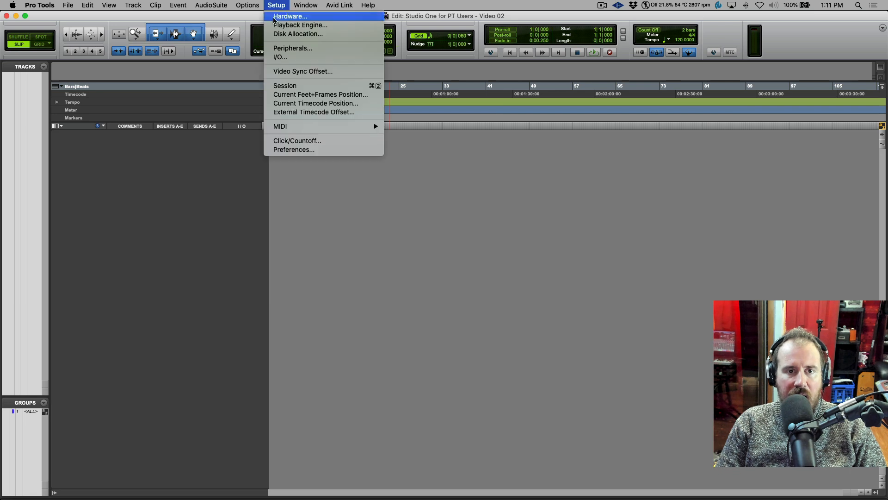
pyautogui.click(287, 58)
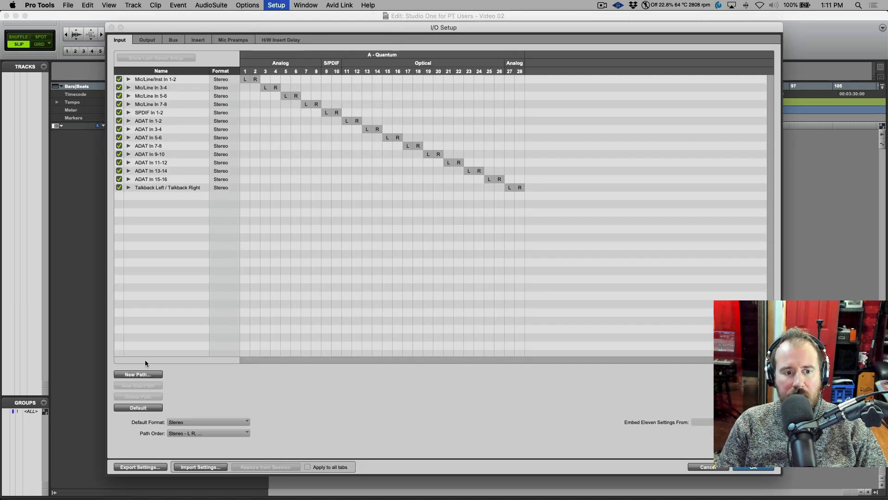
pyautogui.click(129, 79)
pyautogui.click(129, 79)
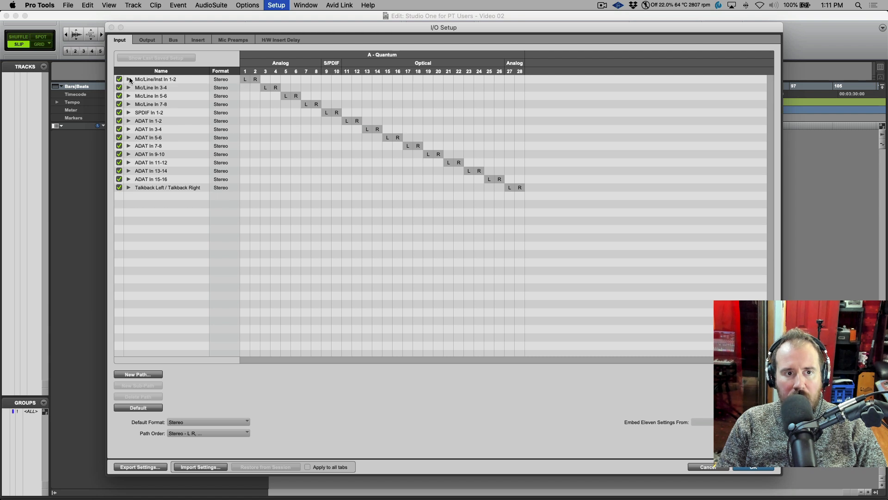
pyautogui.click(129, 87)
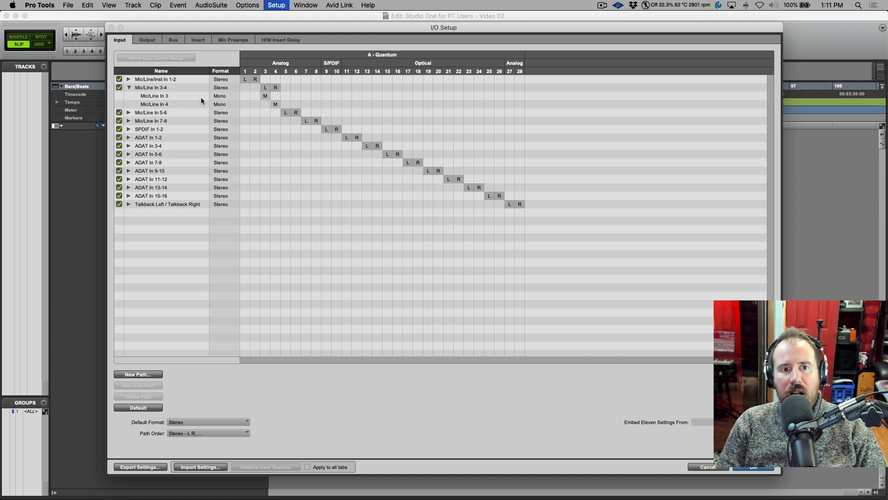
pyautogui.click(129, 87)
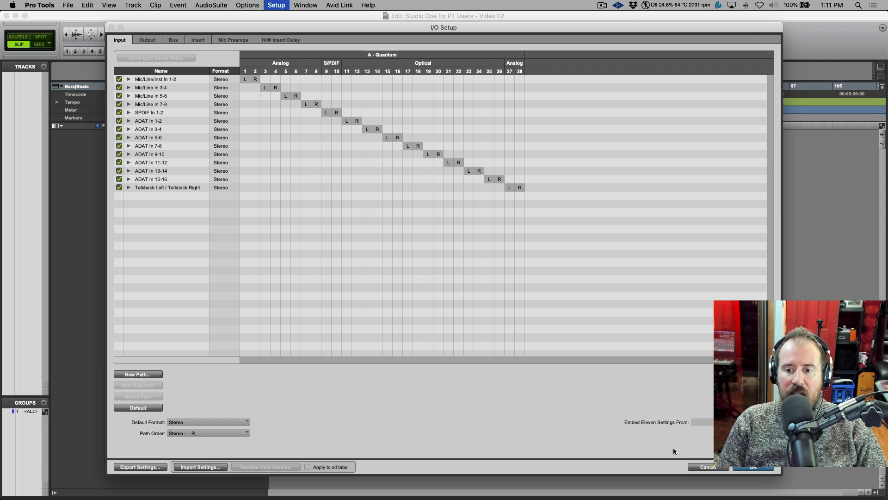
pyautogui.click(715, 469)
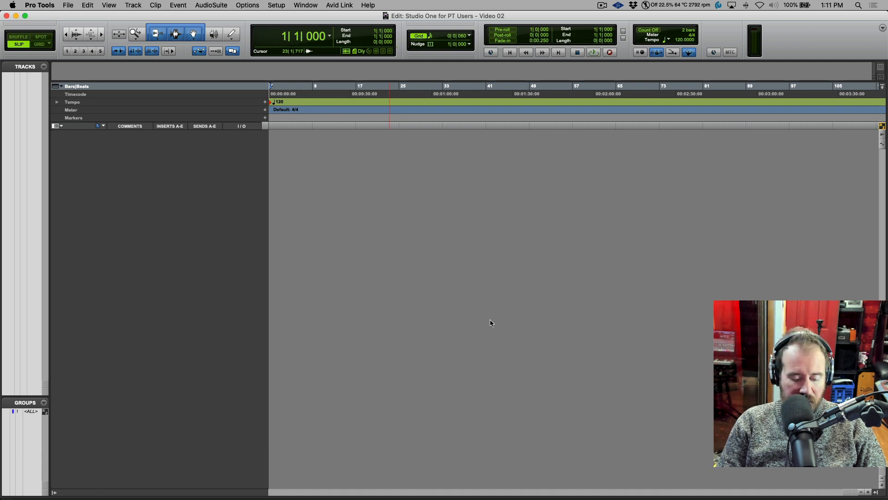
# Step: Switch back to Studio One, accept the new stereo input setup, and check the input choices offered for mono Track 1
pyautogui.press('super+Tab')
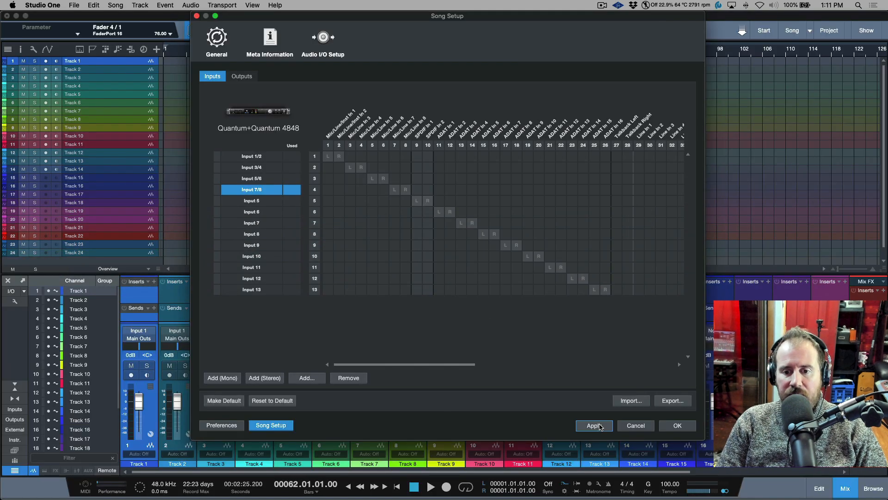
pyautogui.click(678, 425)
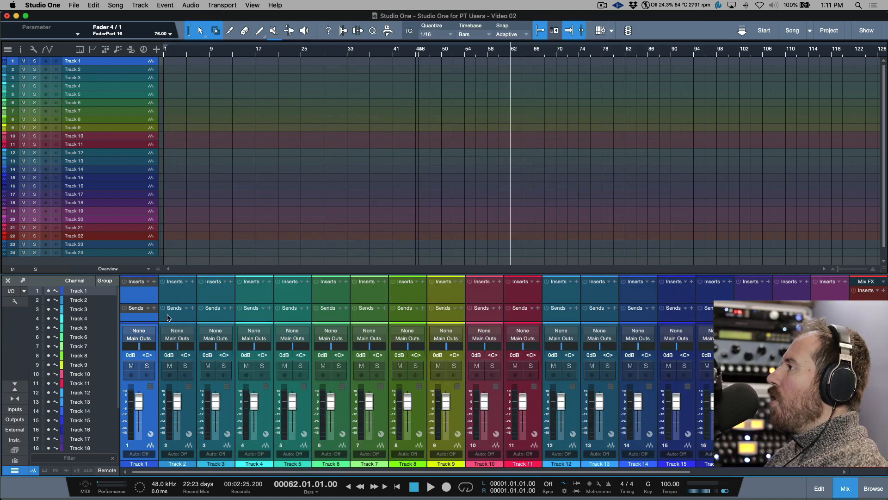
pyautogui.click(145, 331)
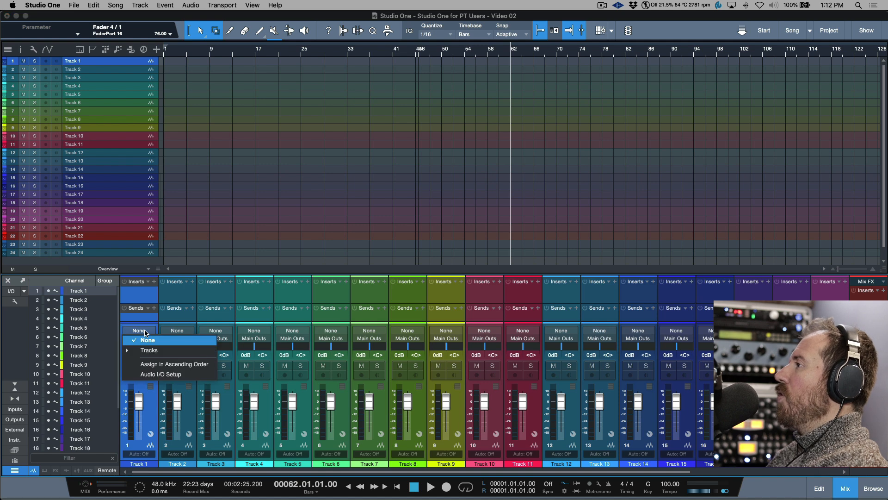
pyautogui.click(184, 318)
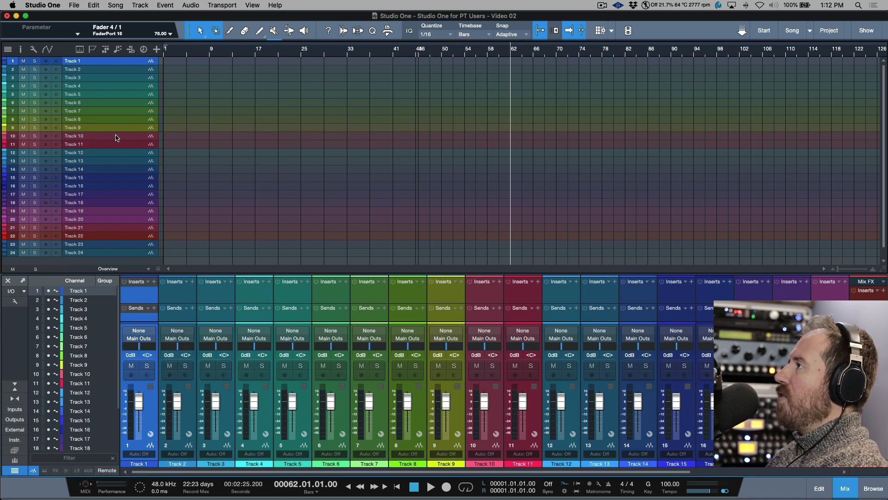
# Step: Hide the console, enlarge the arrangement tracks to Normal height, and select Track 9
pyautogui.press('F3')
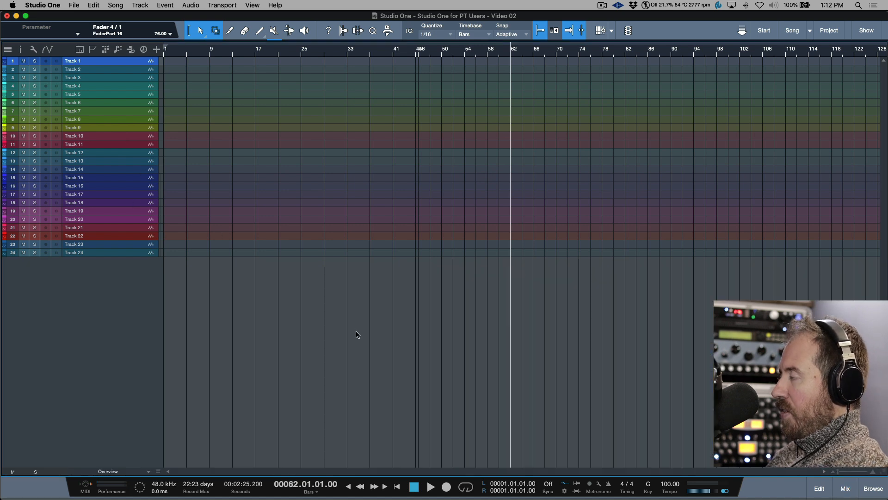
pyautogui.hotkey('shift', 'e')
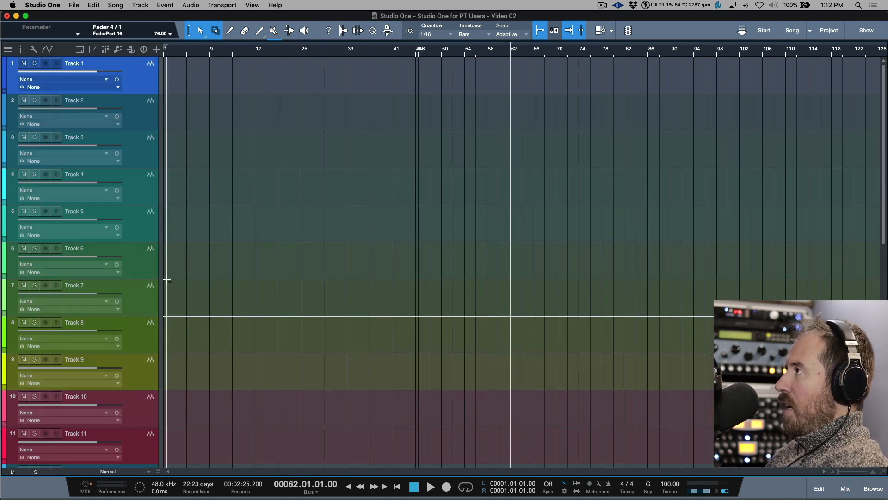
pyautogui.click(137, 230)
pyautogui.scroll(-5, 137, 230)
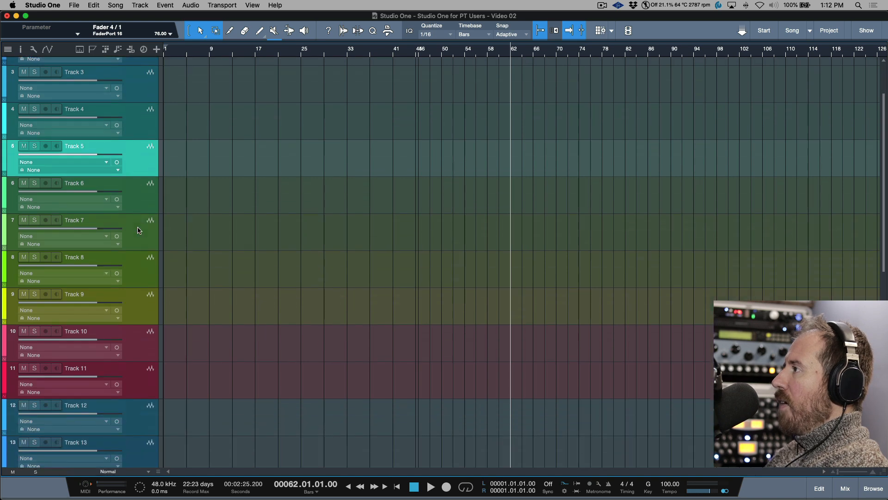
pyautogui.click(139, 219)
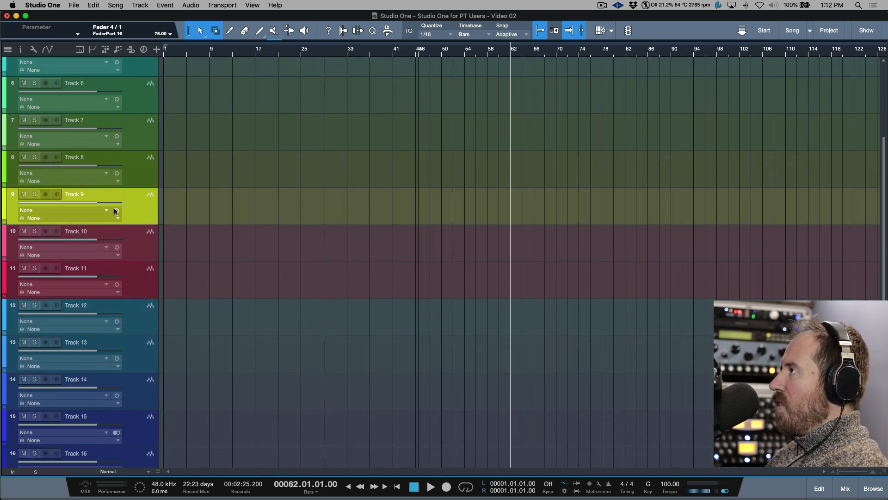
# Step: Select stereo Track 15 in the arrangement, show the console, and check the input choices offered for that track
pyautogui.click(121, 245)
pyautogui.click(141, 294)
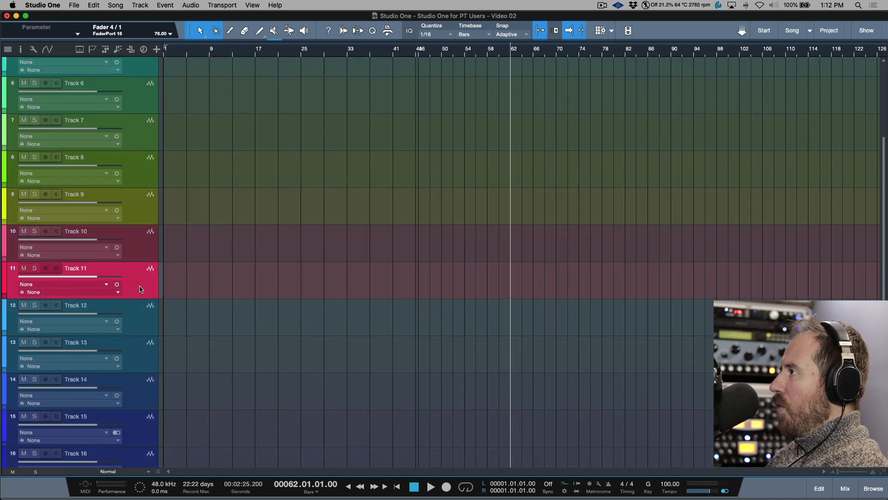
pyautogui.scroll(-8, 141, 234)
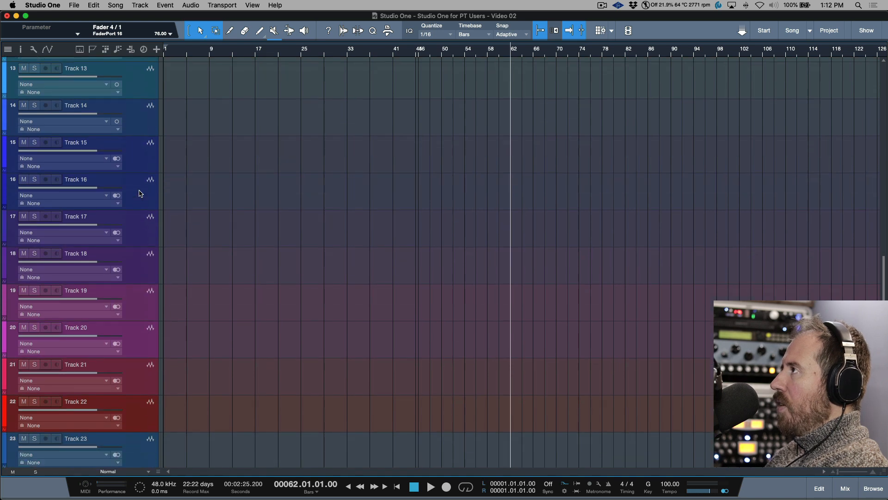
pyautogui.scroll(1, 139, 193)
pyautogui.click(140, 142)
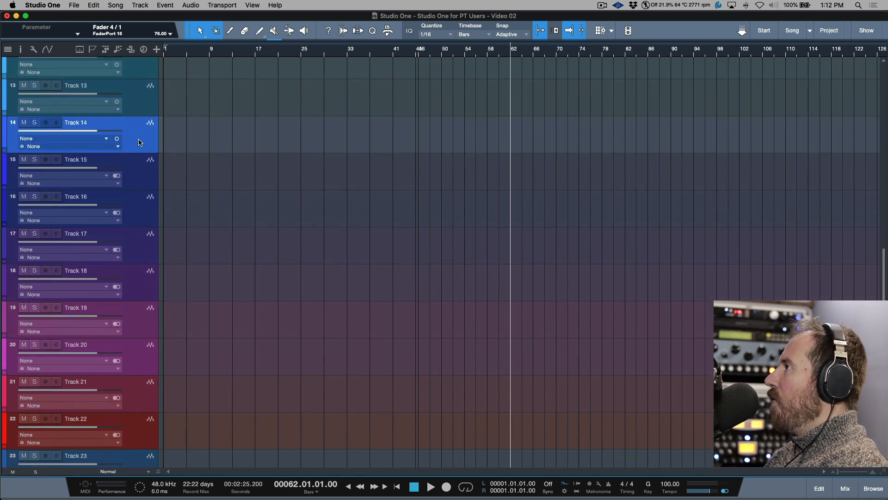
pyautogui.click(133, 174)
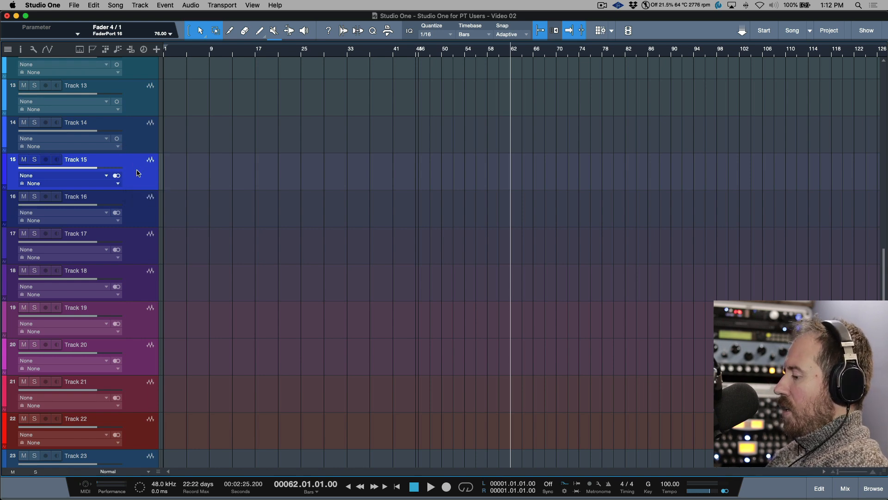
pyautogui.press('F3')
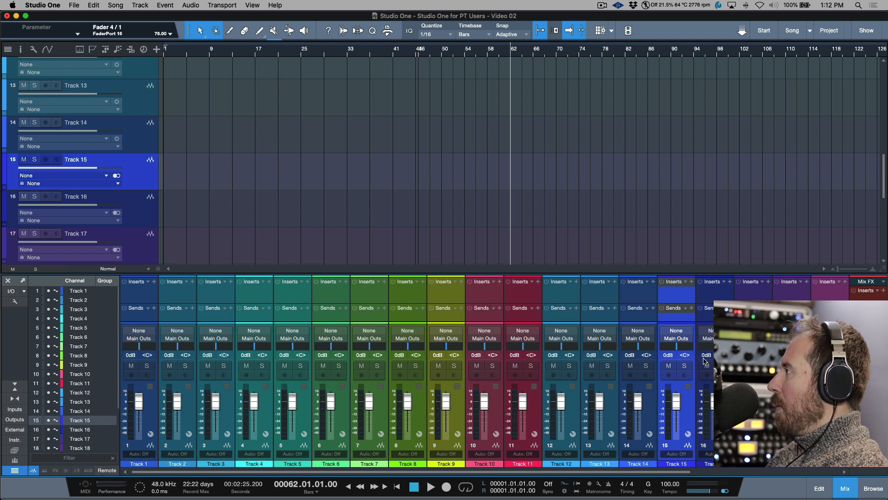
pyautogui.click(678, 332)
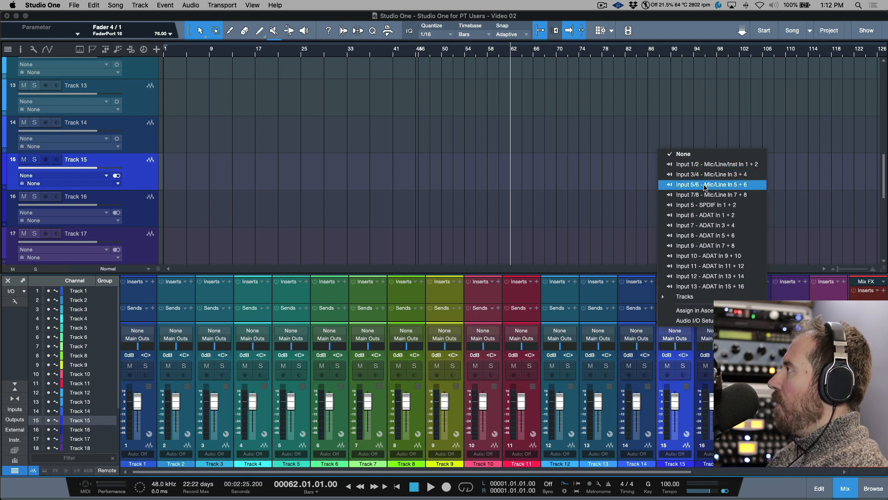
pyautogui.click(526, 332)
pyautogui.click(525, 332)
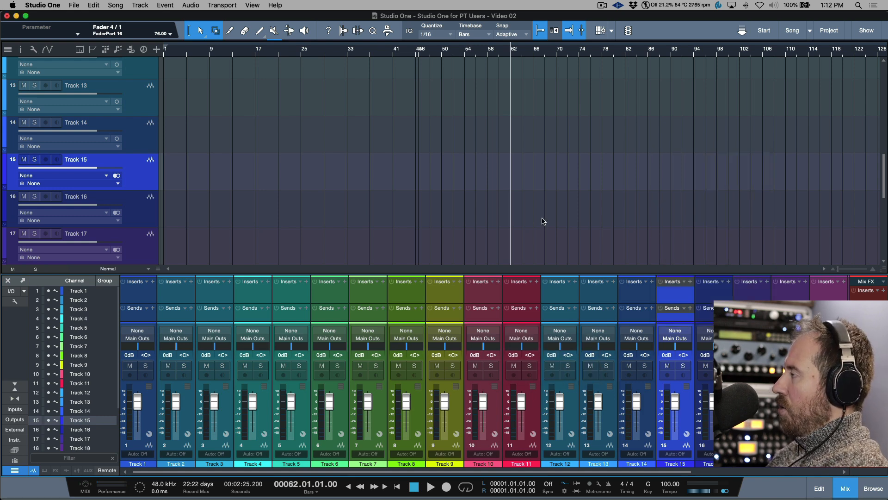
# Step: Open the Audio I/O Setup inputs and add seven mono inputs below the existing stereo inputs
pyautogui.click(10, 291)
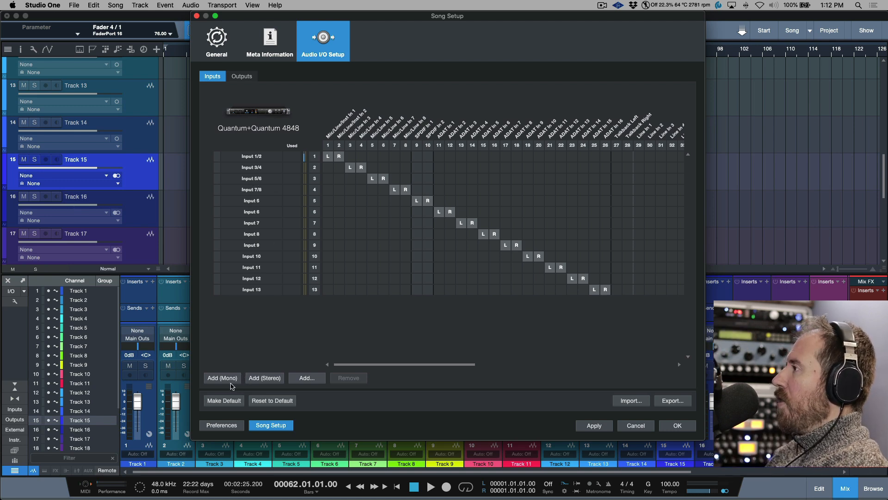
pyautogui.click(232, 379)
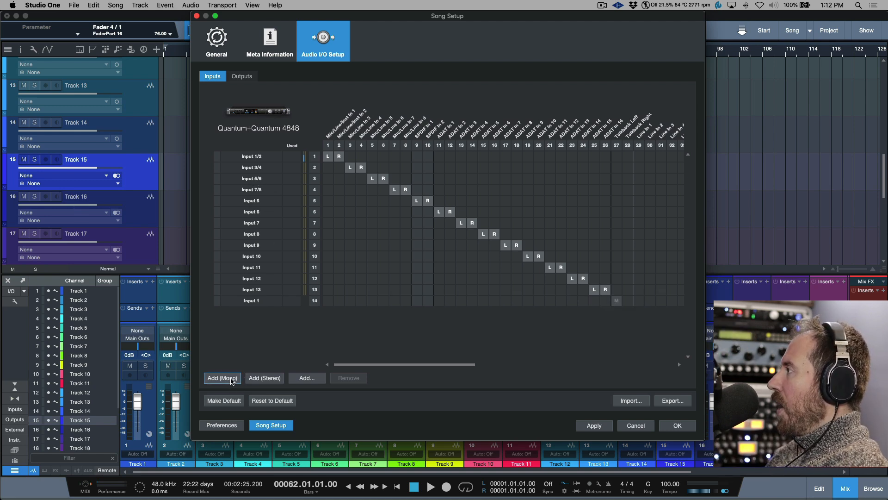
pyautogui.click(232, 379)
pyautogui.click(232, 380)
pyautogui.click(232, 380)
pyautogui.click(232, 379)
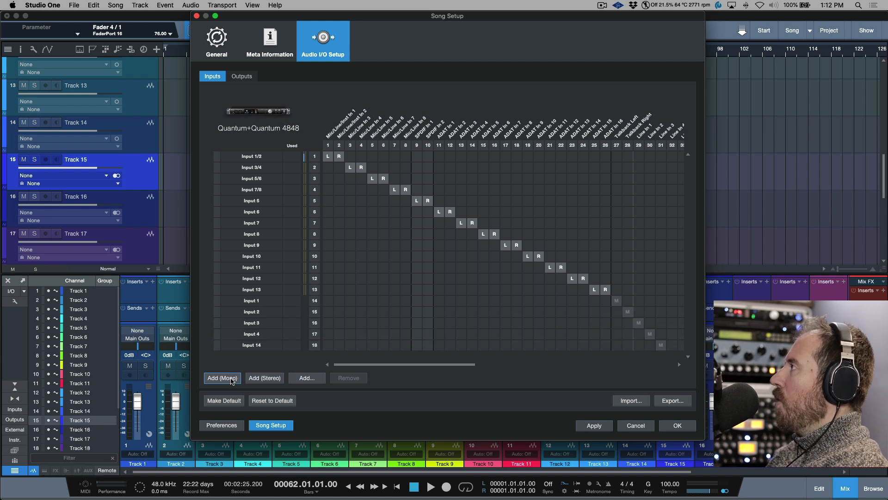
pyautogui.click(232, 380)
pyautogui.click(232, 380)
# Step: Assign the seven new mono inputs in order to hardware channels 1 to 7, keeping Input 13 on ADAT In 15 and 16
pyautogui.click(329, 276)
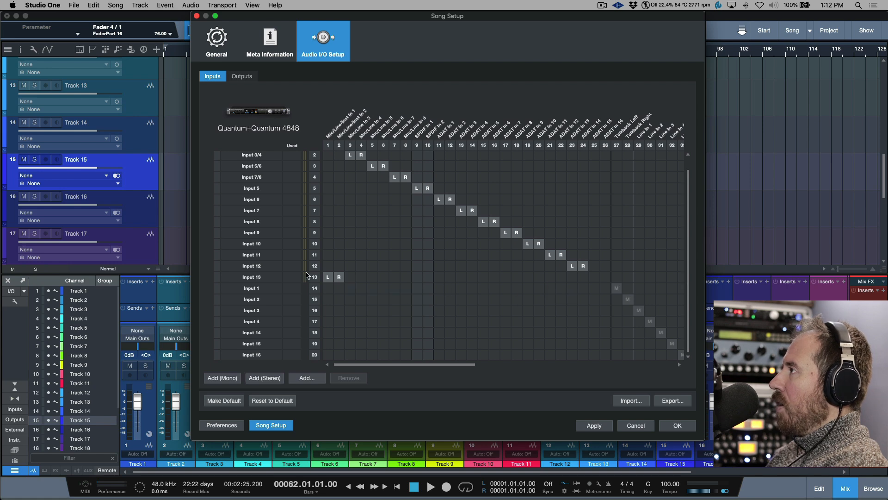
pyautogui.click(594, 277)
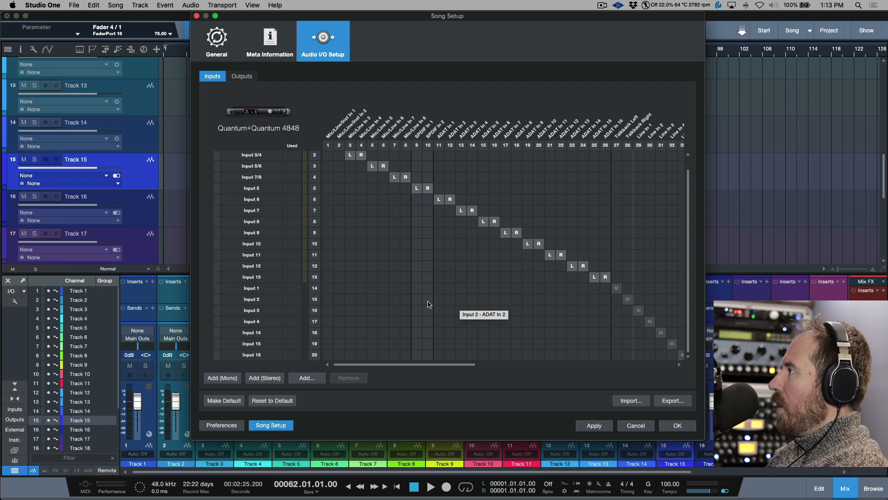
pyautogui.click(327, 289)
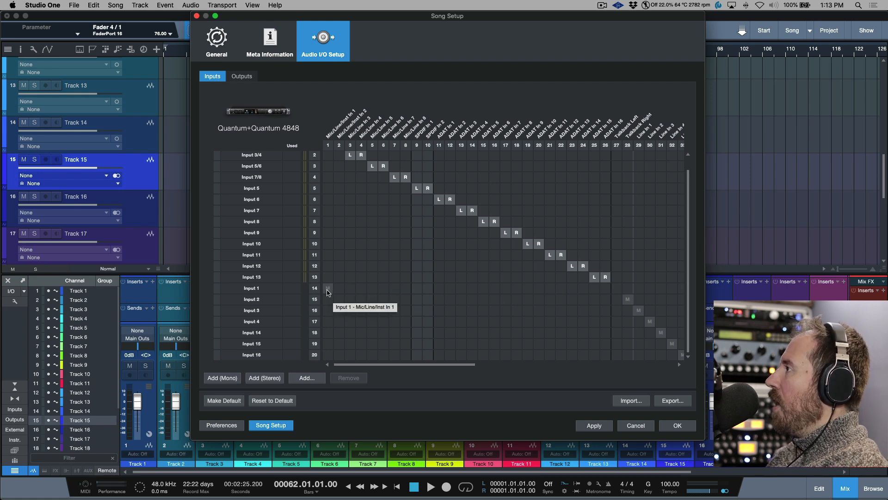
pyautogui.click(339, 299)
pyautogui.click(350, 310)
pyautogui.click(361, 321)
pyautogui.click(372, 332)
pyautogui.click(383, 343)
pyautogui.click(395, 355)
# Step: Add an eighth mono input assigned to hardware channel 8, and review the stereo and mono rows in the list
pyautogui.click(235, 379)
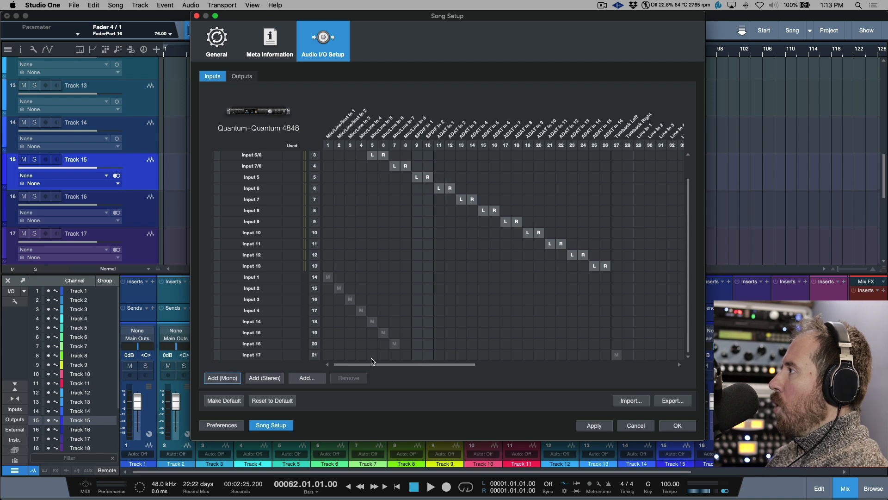
pyautogui.click(406, 355)
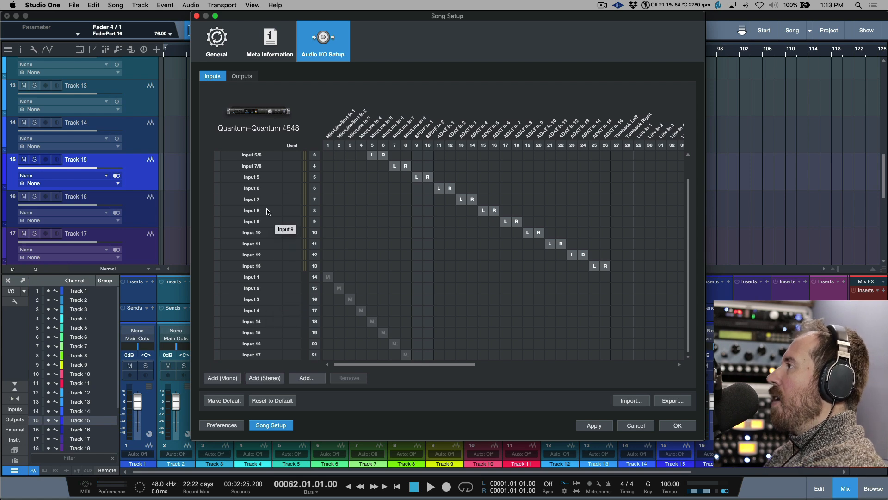
pyautogui.scroll(2, 268, 227)
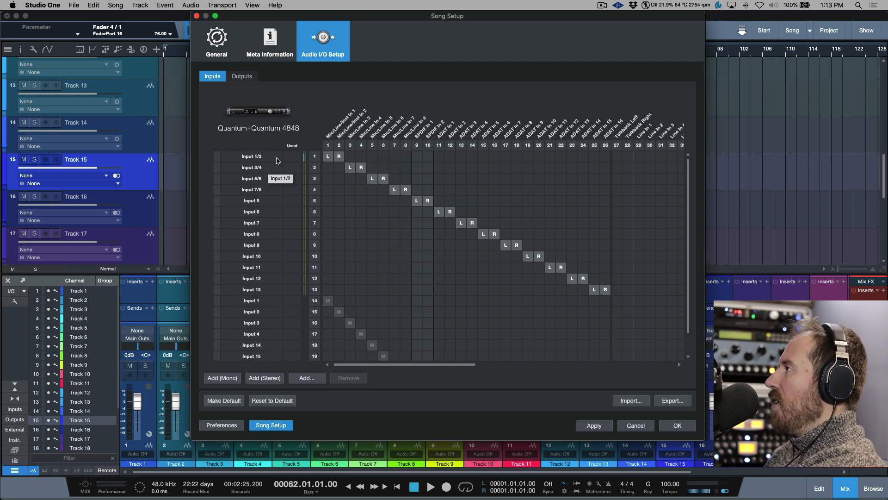
pyautogui.scroll(-2, 261, 205)
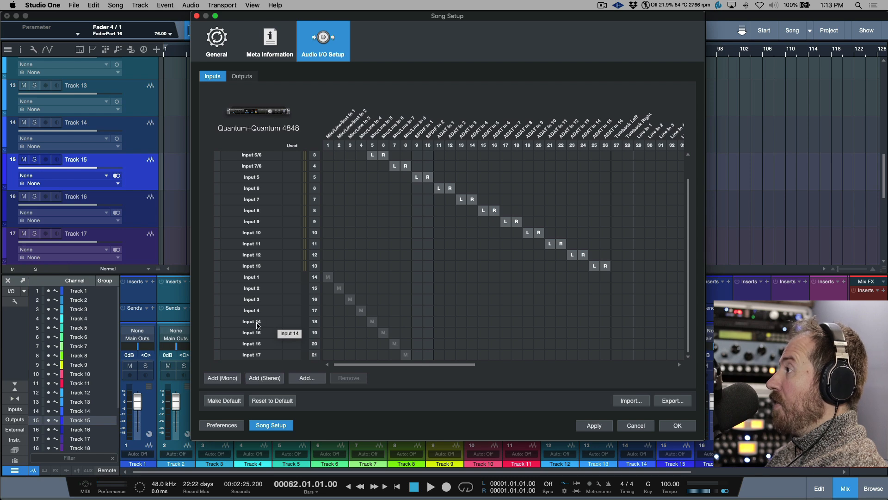
pyautogui.scroll(2, 270, 280)
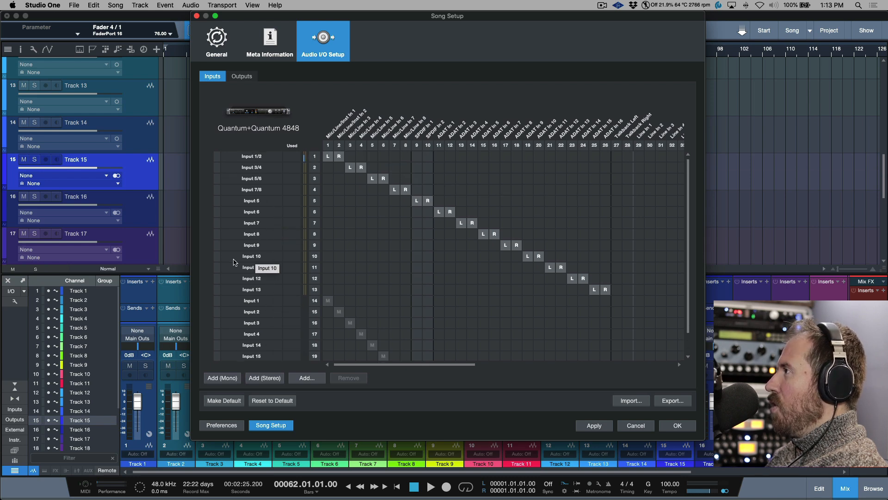
pyautogui.scroll(-2, 279, 263)
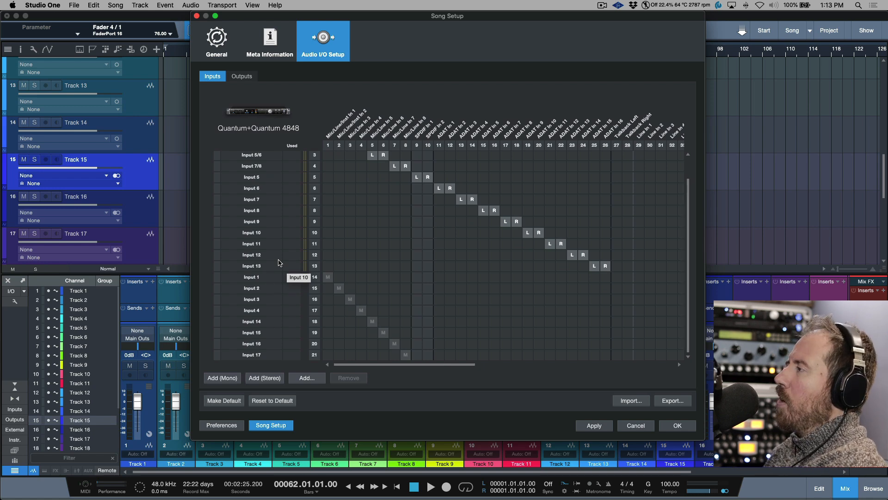
# Step: Rename the mono input Input 1 to Qntm 1 and copy that name for reuse
pyautogui.doubleClick(268, 321)
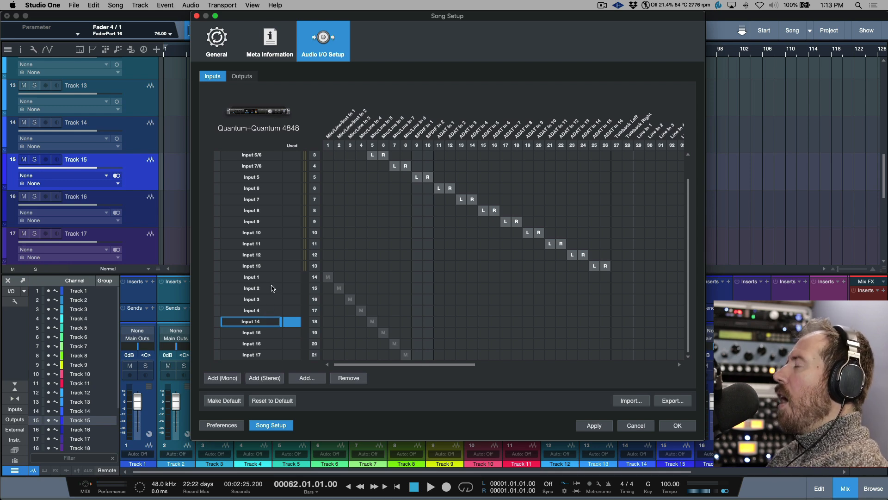
pyautogui.doubleClick(262, 276)
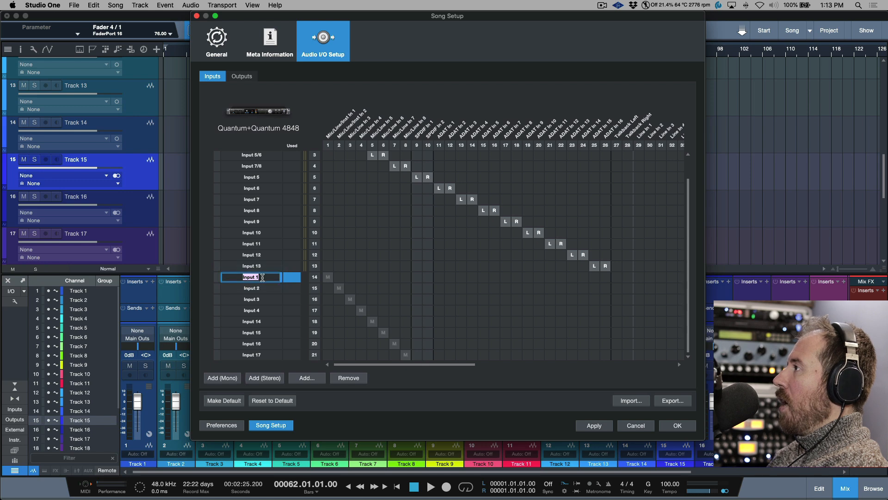
pyautogui.write('Qntm')
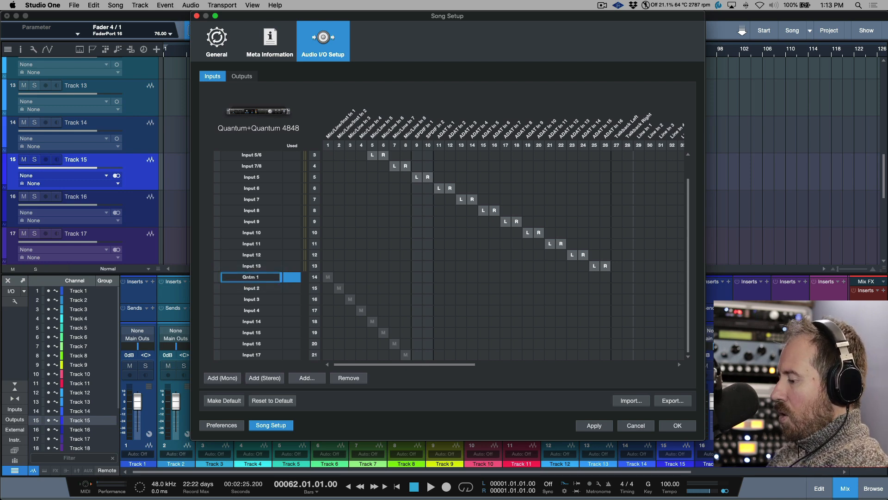
pyautogui.press('super+a')
pyautogui.press('super+c')
pyautogui.press('Tab')
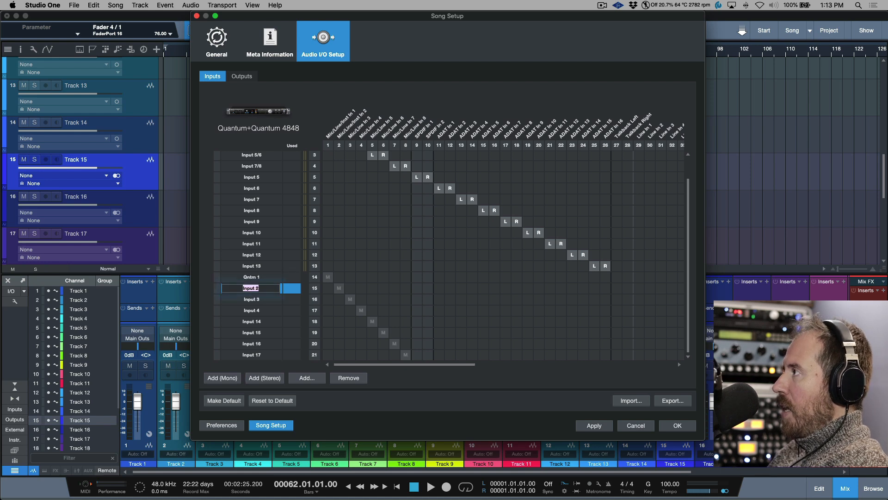
# Step: Rename the mono inputs Input 2, Input 3 and Input 4 to Qntm 2, Qntm 3 and Qntm 4
pyautogui.press('super+v')
pyautogui.press('Tab')
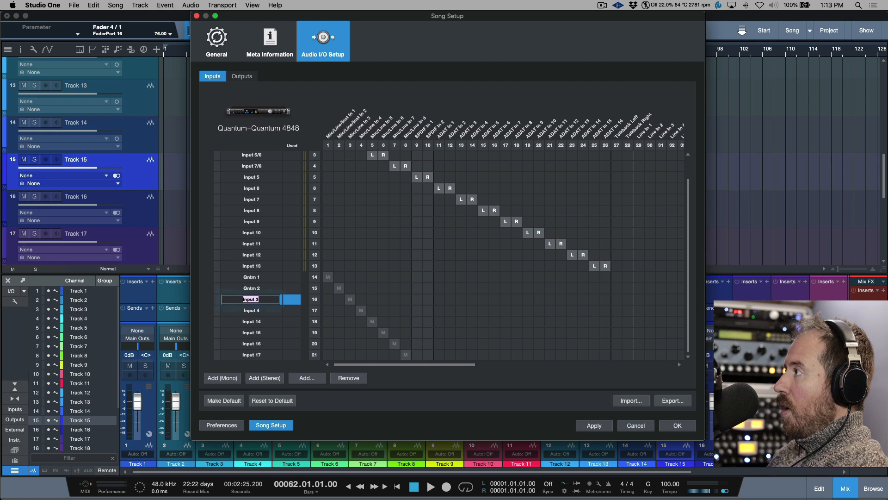
pyautogui.press('super+v')
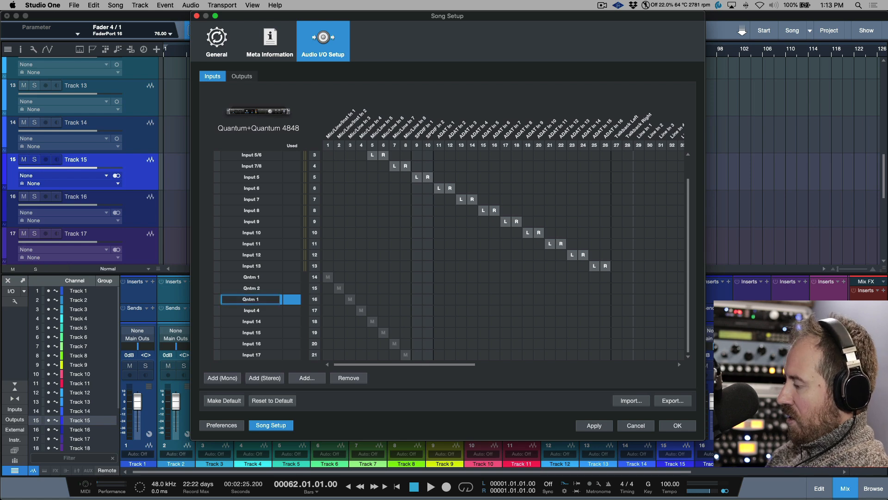
pyautogui.press('Tab')
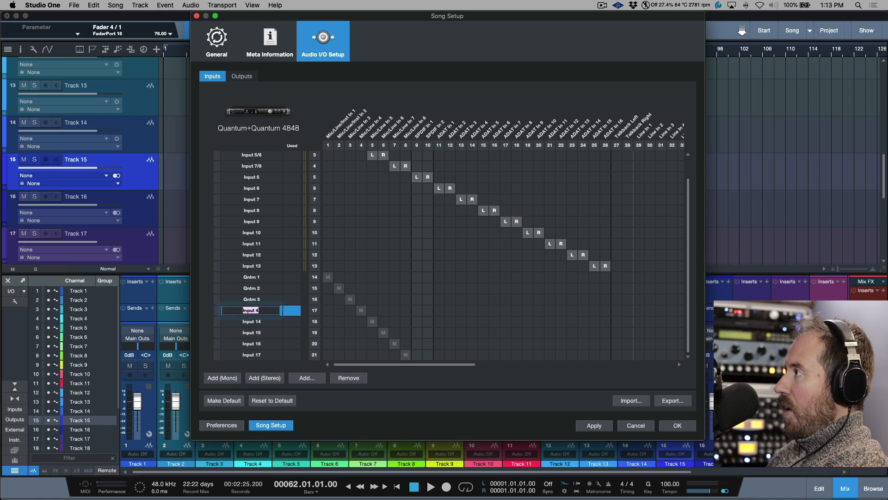
pyautogui.press('super+v')
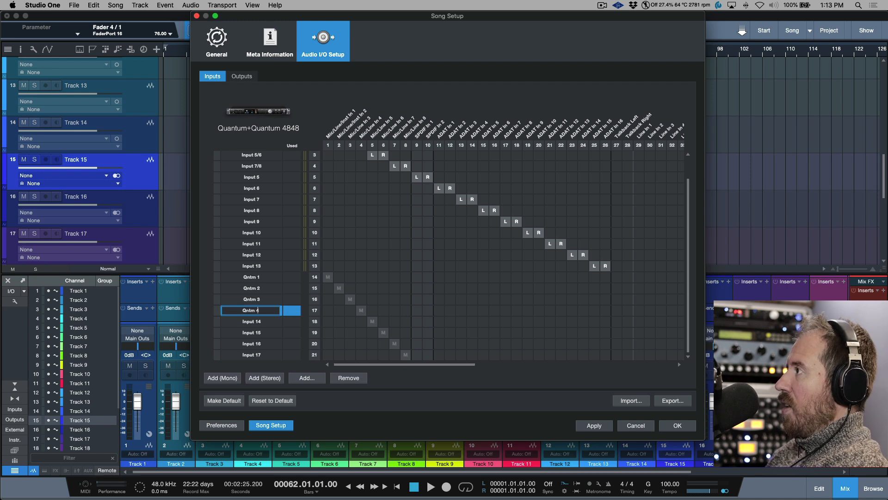
pyautogui.press('Return')
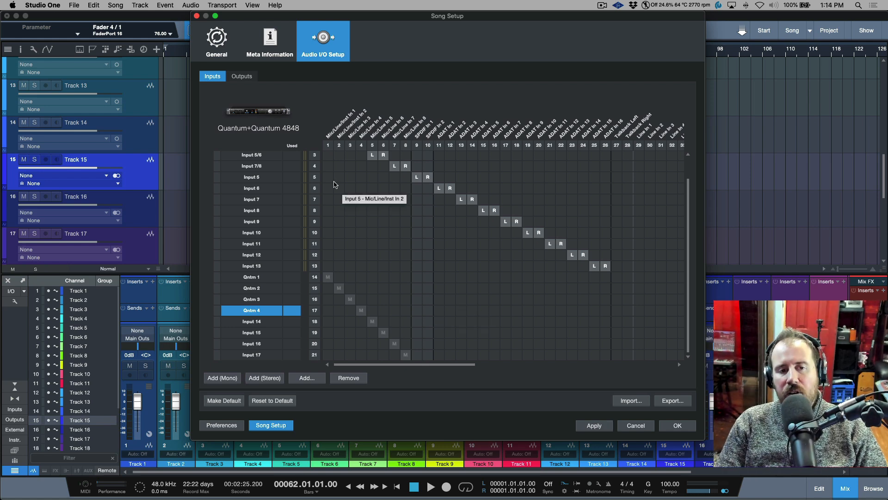
# Step: Set the color of the stereo input Input 1/2 to red
pyautogui.scroll(2, 319, 194)
pyautogui.click(218, 157)
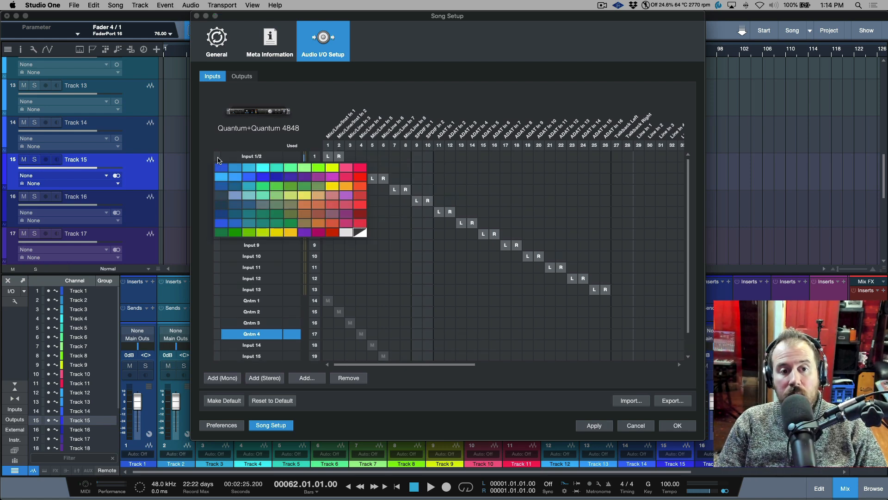
pyautogui.click(355, 179)
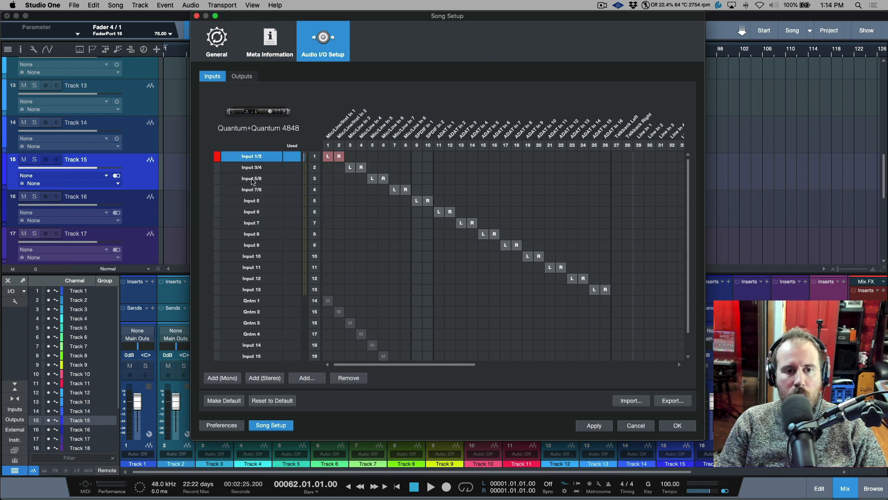
# Step: Select the stereo inputs Input 1/2 through Input 7/8, try recoloring them together, and apply pink to Input 3/4
pyautogui.keyDown('shift'); pyautogui.click(264, 202); pyautogui.keyUp('shift')
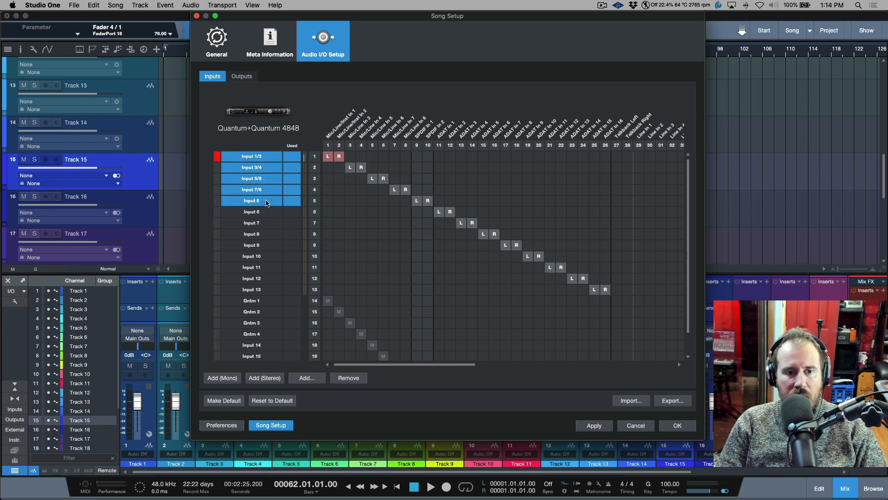
pyautogui.click(267, 191)
pyautogui.click(271, 157)
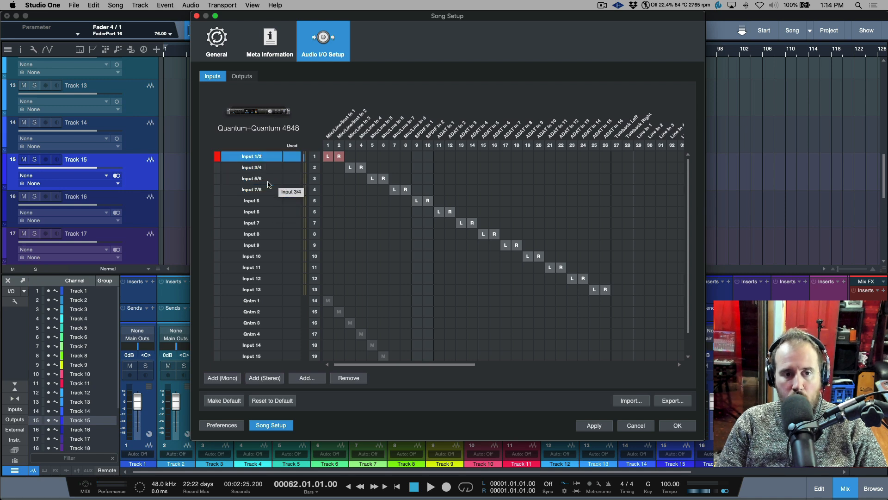
pyautogui.keyDown('shift'); pyautogui.click(269, 190); pyautogui.keyUp('shift')
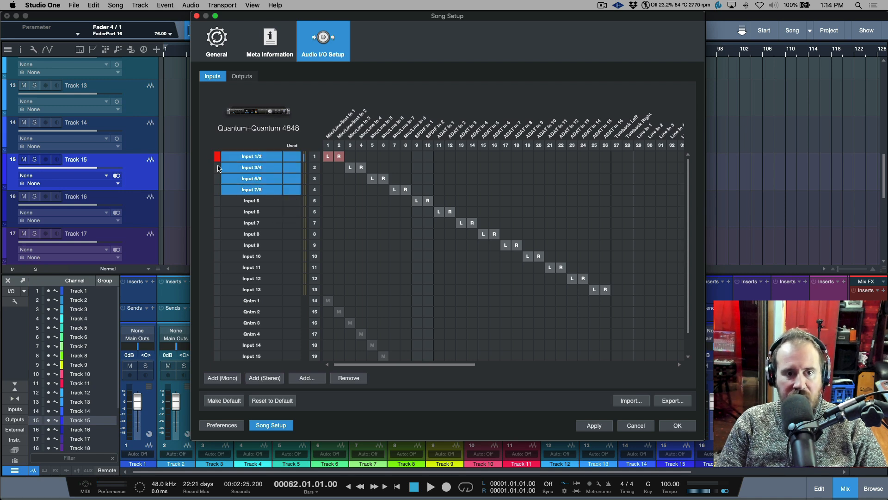
pyautogui.click(217, 168)
pyautogui.click(344, 179)
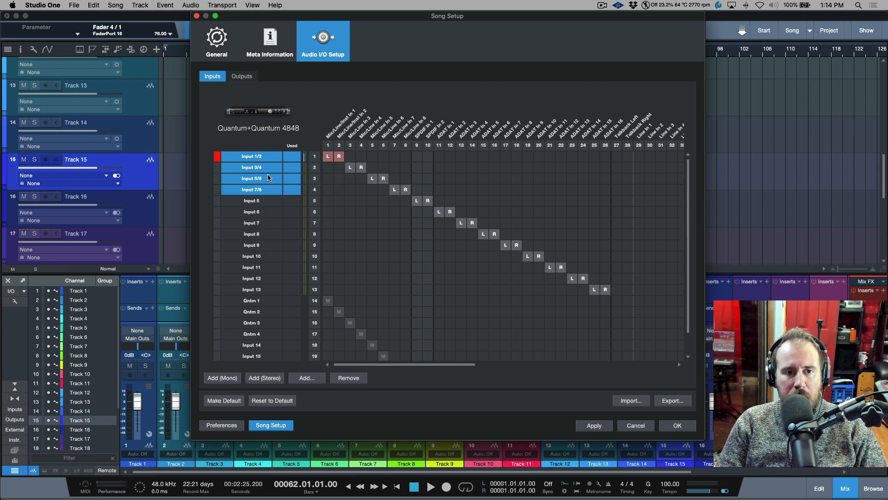
pyautogui.click(217, 158)
pyautogui.click(344, 176)
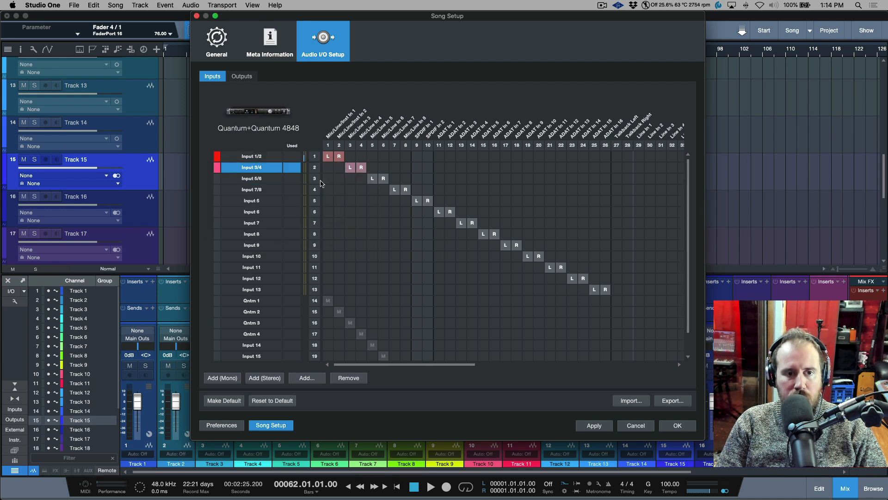
# Step: Color the stereo inputs Input 1/2, Input 5/6 and Input 7/8 pink like Input 3/4, and apply the I/O setup
pyautogui.click(217, 179)
pyautogui.click(344, 191)
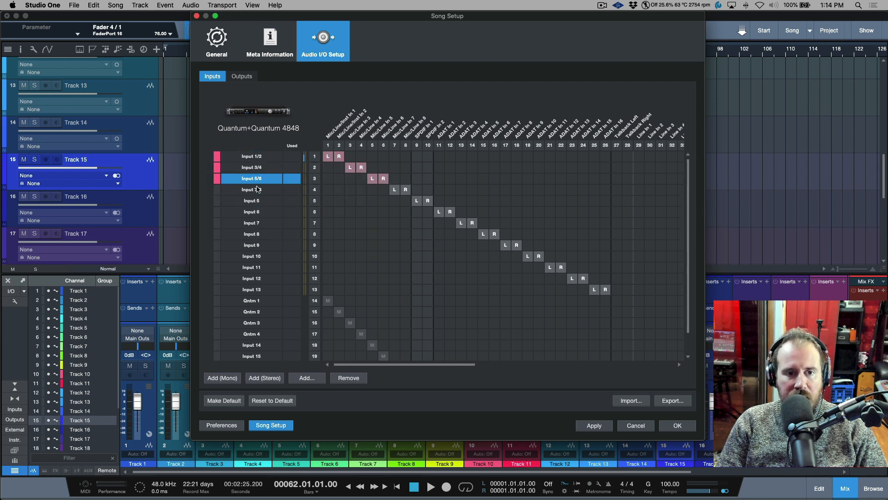
pyautogui.click(217, 190)
pyautogui.click(344, 202)
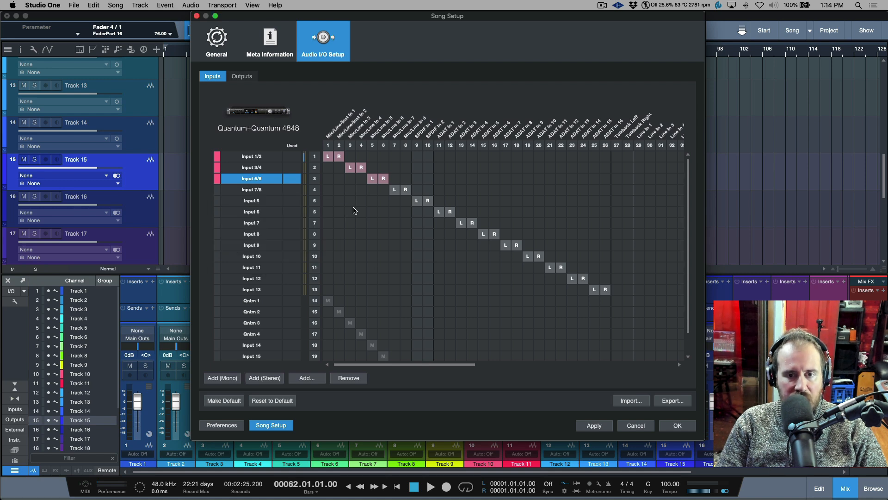
pyautogui.click(595, 425)
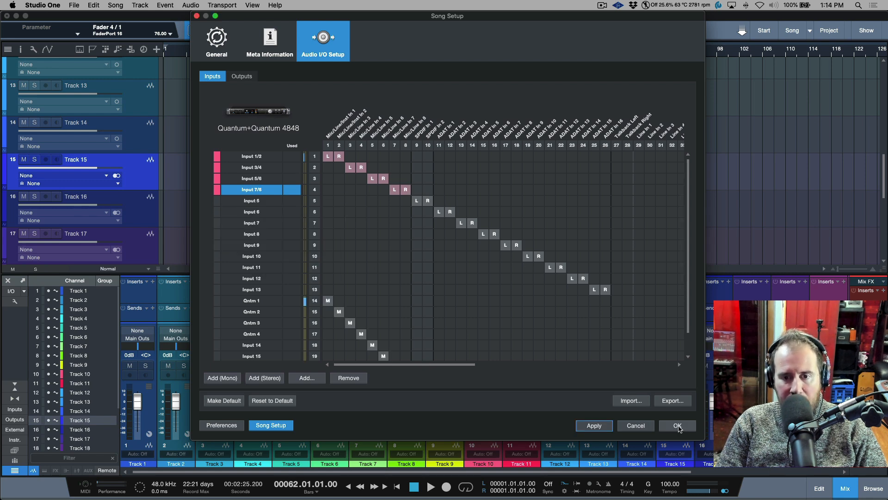
pyautogui.click(677, 425)
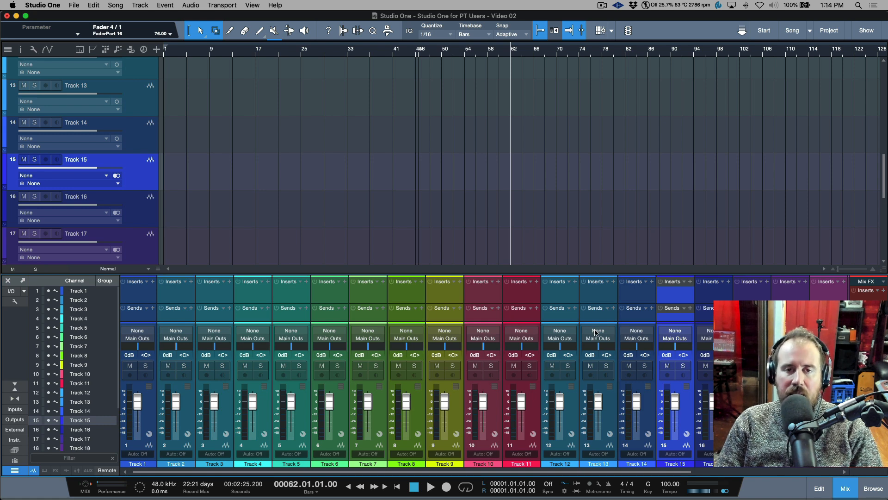
# Step: Compare the input choices offered on mono Track 3 and stereo Track 15 without assigning any input
pyautogui.click(218, 331)
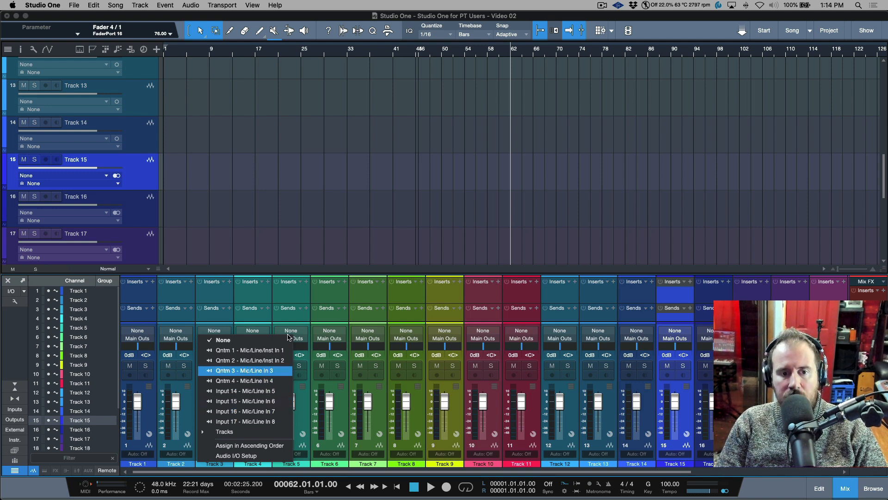
pyautogui.click(305, 298)
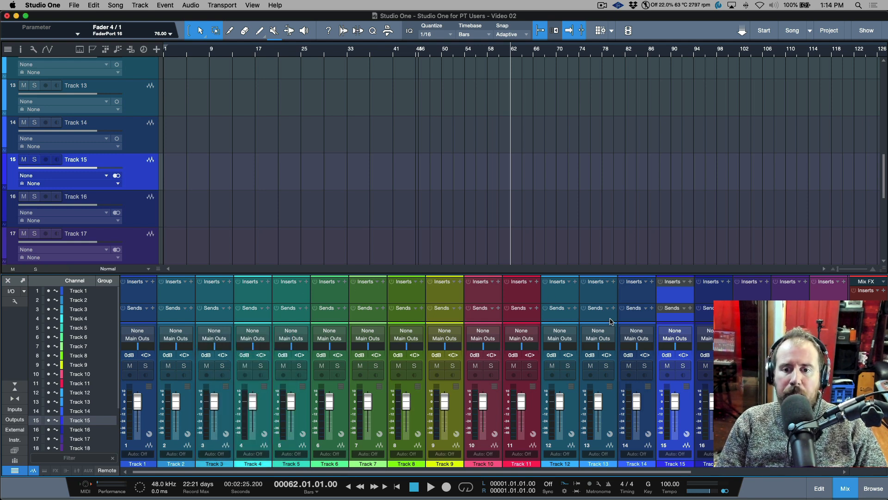
pyautogui.click(675, 330)
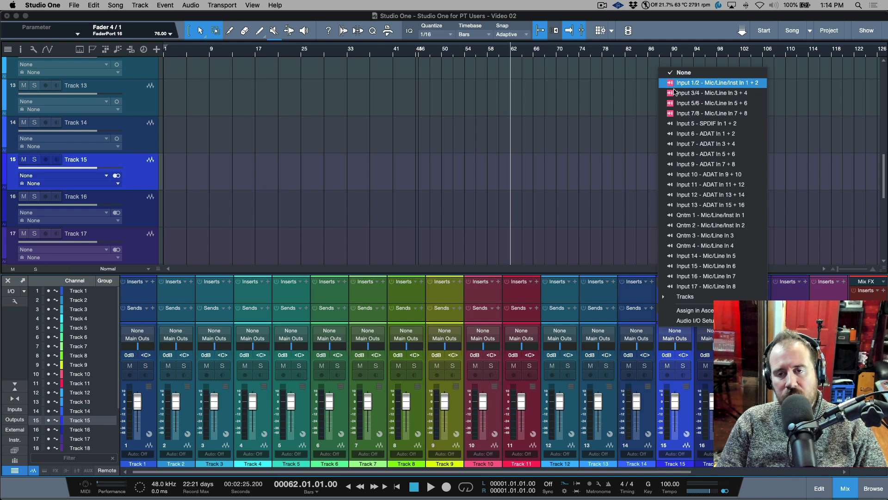
pyautogui.click(581, 152)
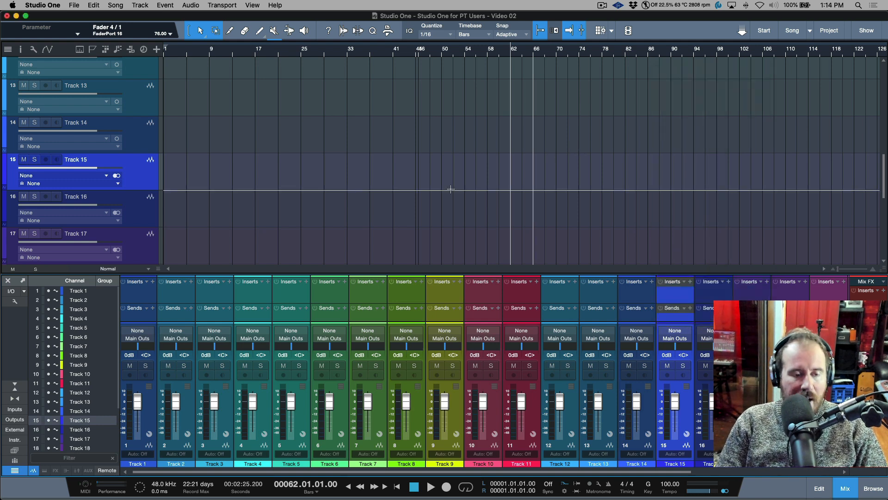
# Step: Add fifteen stereo outputs below Main Outs in the song's audio output setup
pyautogui.click(11, 292)
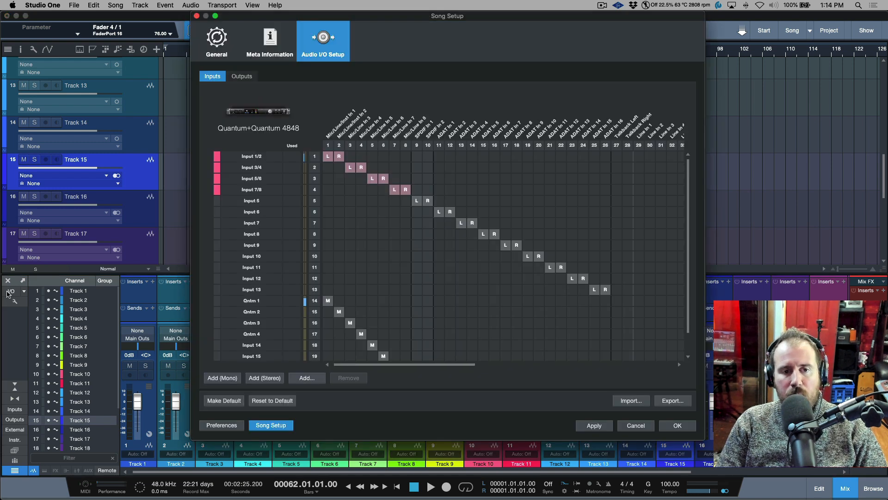
pyautogui.click(242, 78)
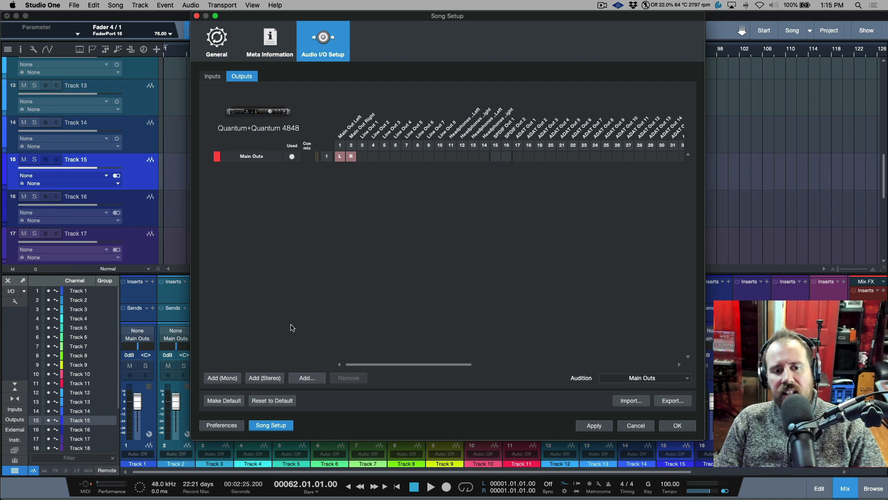
pyautogui.click(268, 377)
pyautogui.click(268, 377)
pyautogui.click(268, 378)
pyautogui.click(268, 377)
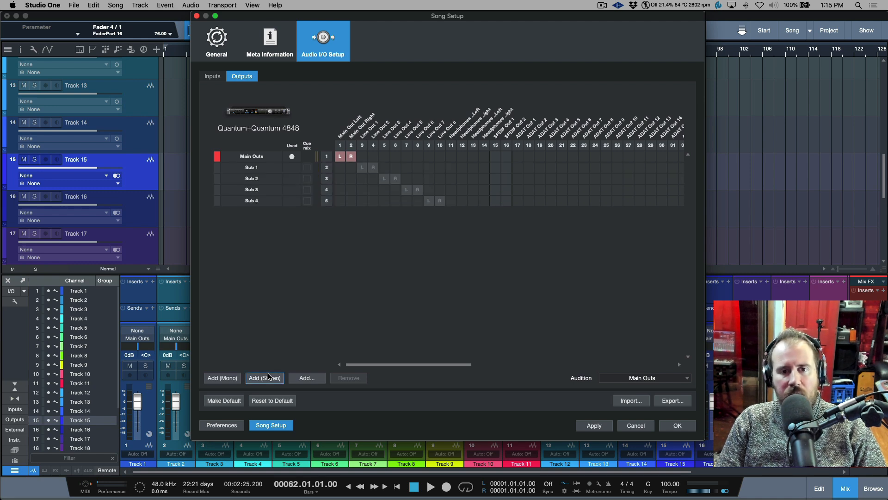
pyautogui.click(268, 377)
pyautogui.click(268, 377)
pyautogui.click(271, 380)
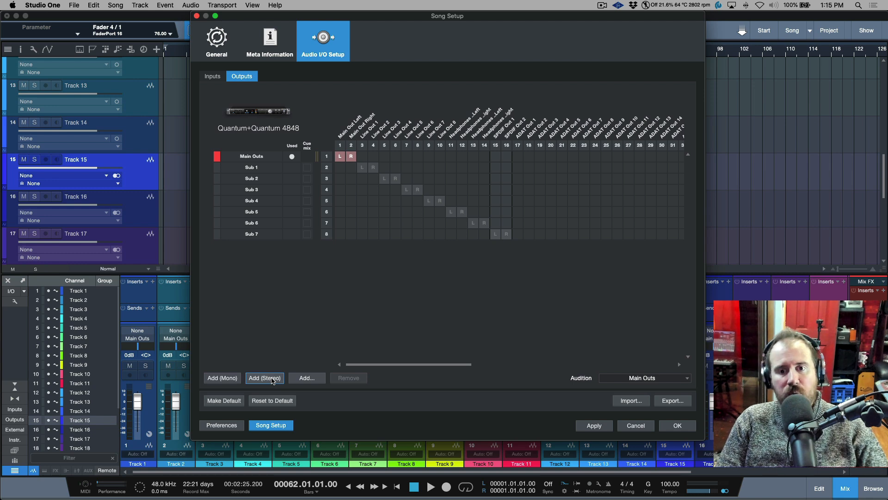
pyautogui.click(264, 378)
pyautogui.click(264, 377)
pyautogui.click(264, 377)
pyautogui.click(264, 377)
pyautogui.click(265, 378)
pyautogui.click(264, 377)
pyautogui.click(265, 377)
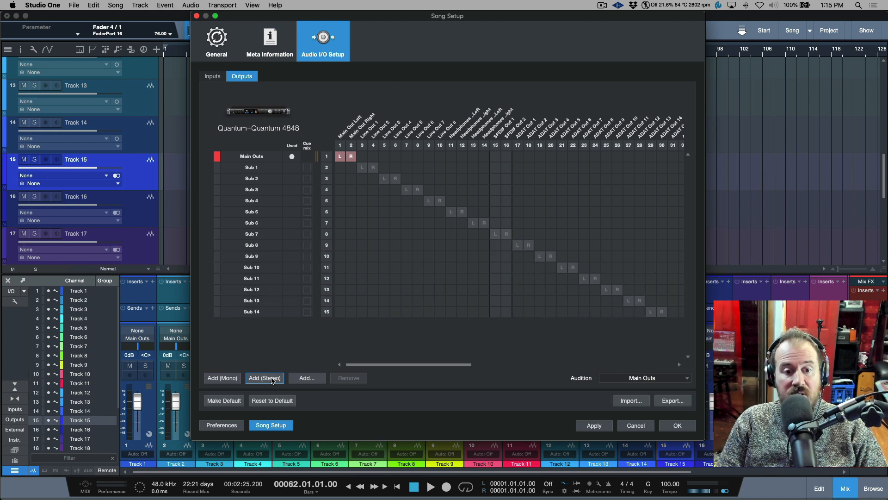
pyautogui.click(273, 379)
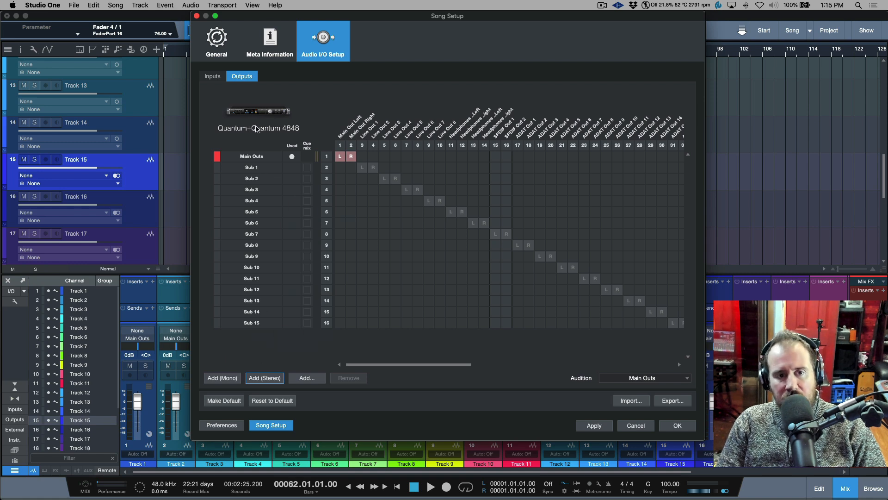
# Step: Rename the first added stereo output, Sub 1, to Out 1/2
pyautogui.doubleClick(250, 167)
pyautogui.write('Out')
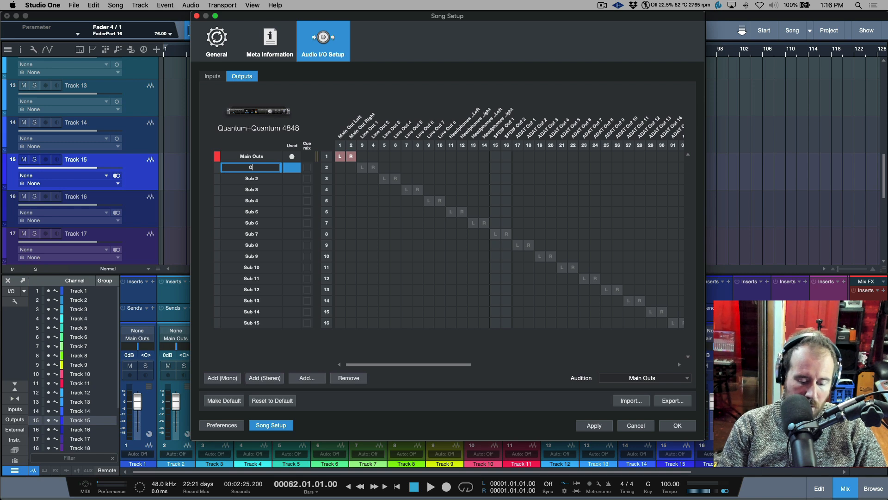
pyautogui.write('1/2')
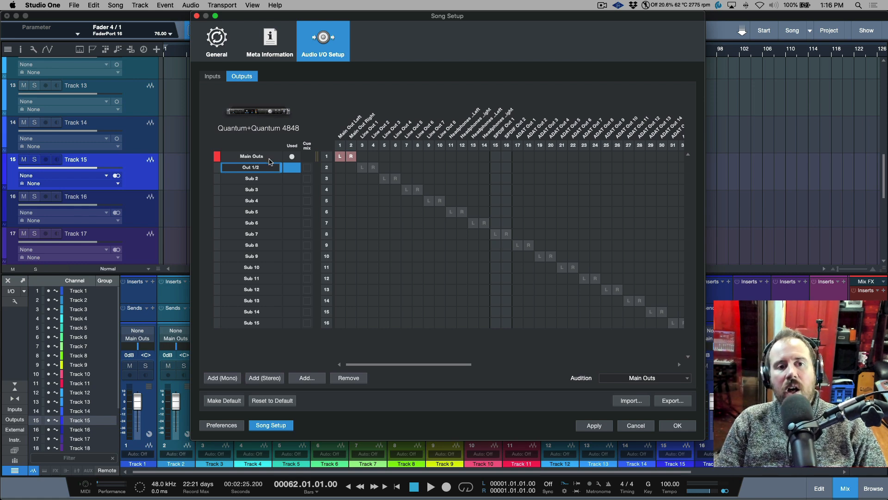
pyautogui.click(270, 157)
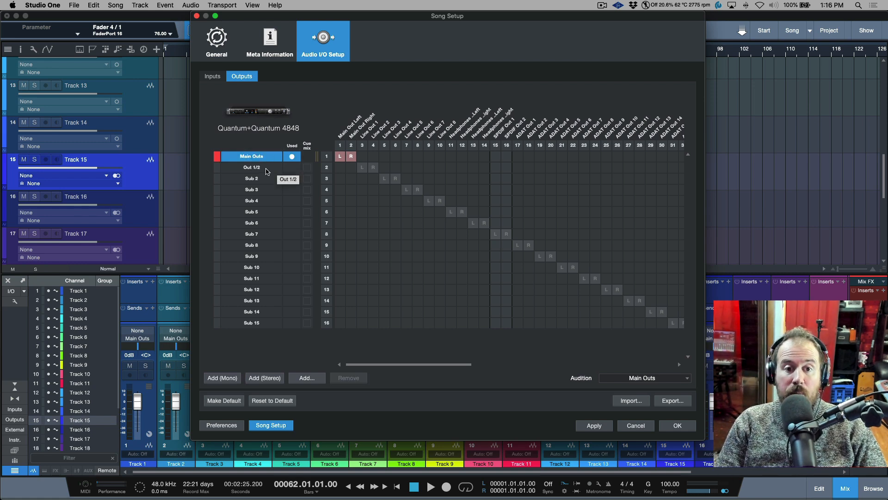
pyautogui.click(268, 168)
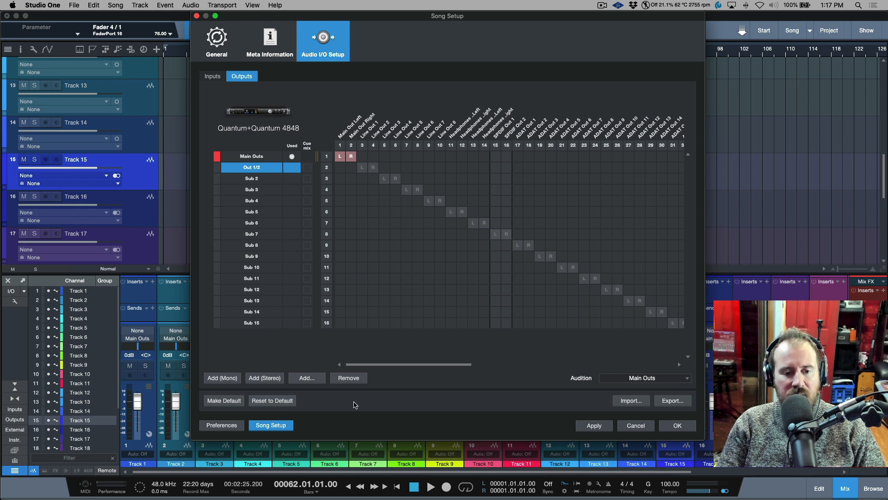
# Step: Reset the song's audio I/O setup to the saved default and apply it
pyautogui.click(273, 405)
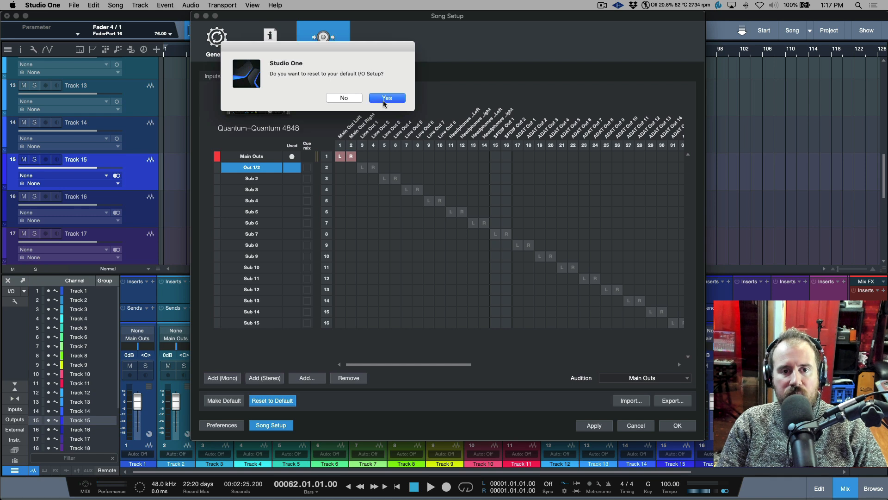
pyautogui.click(396, 98)
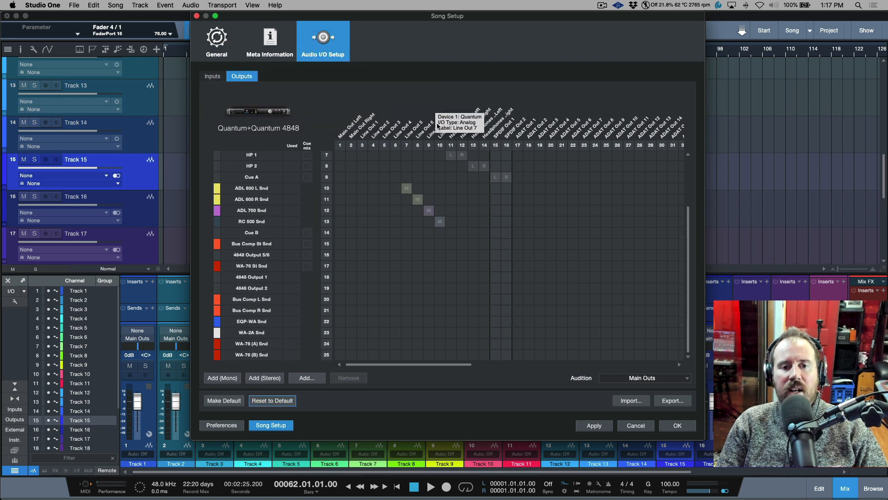
pyautogui.click(605, 427)
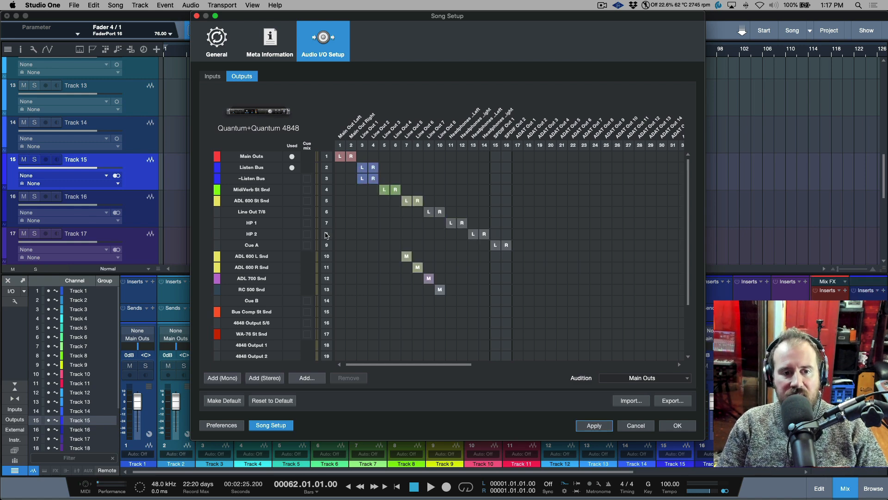
# Step: Review the default inputs, including the stereo pairs Mic Line 1/2, MidiVerb L/R and ADL 600 L/R and the mono inputs ADL 700 and RC 500
pyautogui.click(216, 77)
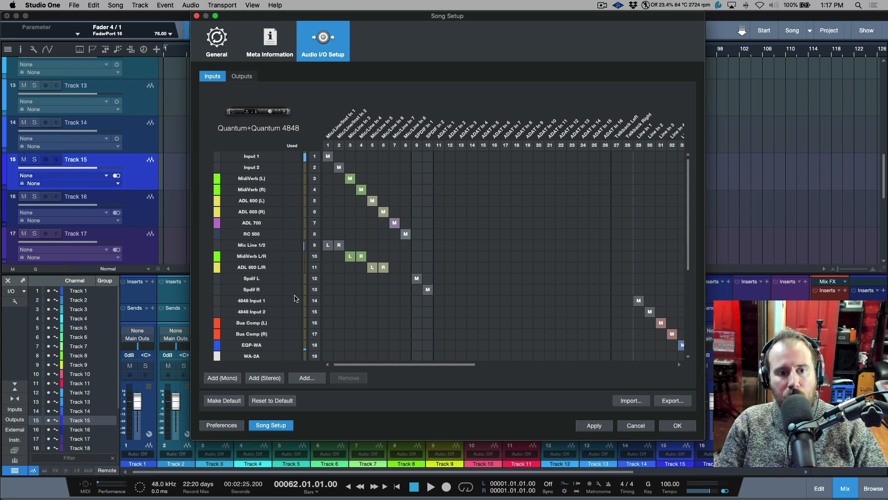
pyautogui.click(272, 248)
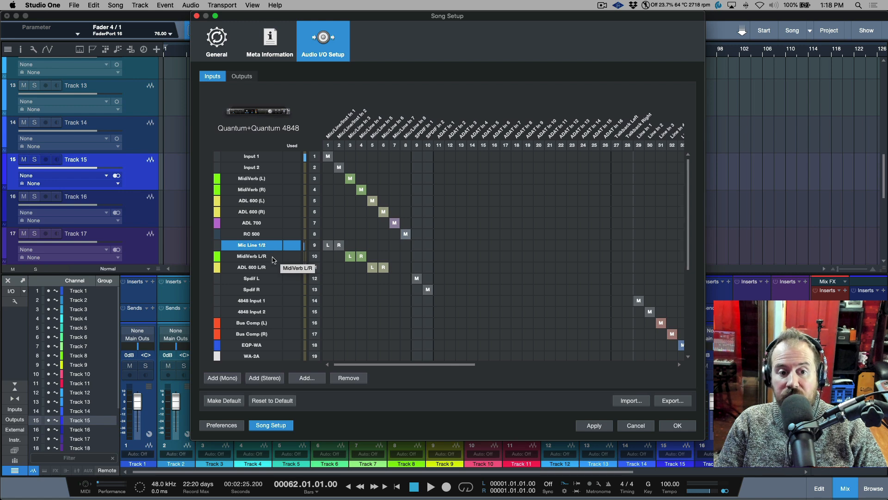
pyautogui.click(275, 257)
pyautogui.click(277, 269)
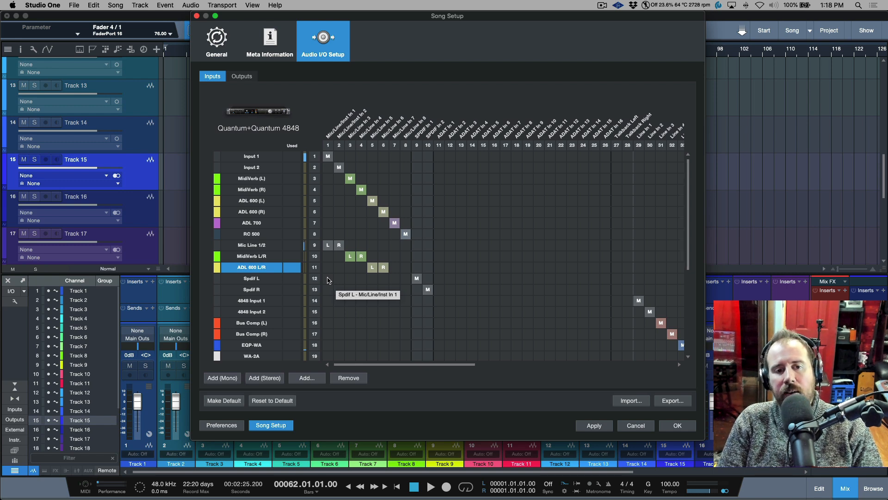
pyautogui.click(265, 223)
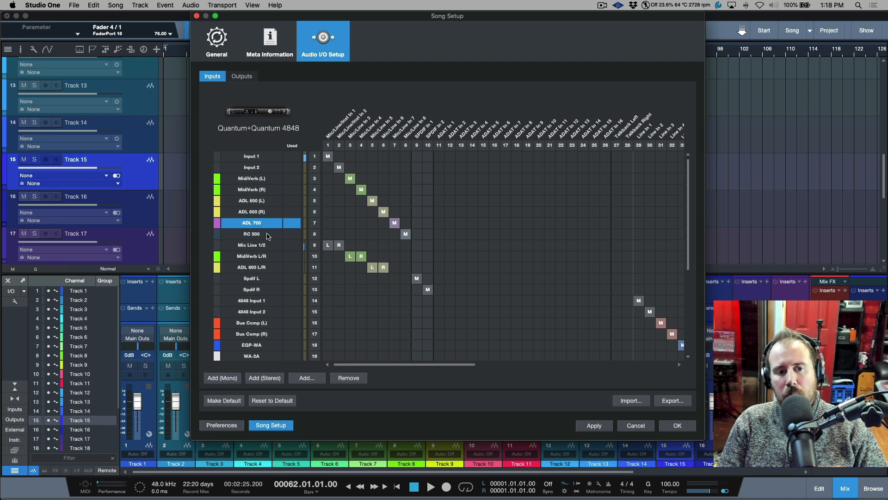
pyautogui.click(267, 234)
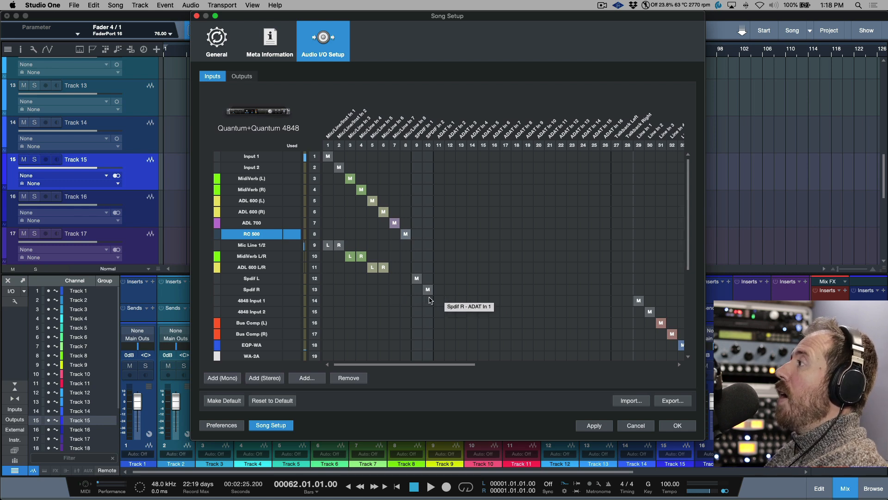
# Step: Examine how the remaining inputs, from Spdif and the 4848 inputs to the DP-88 channels, are routed to hardware inputs
pyautogui.scroll(-5, 421, 284)
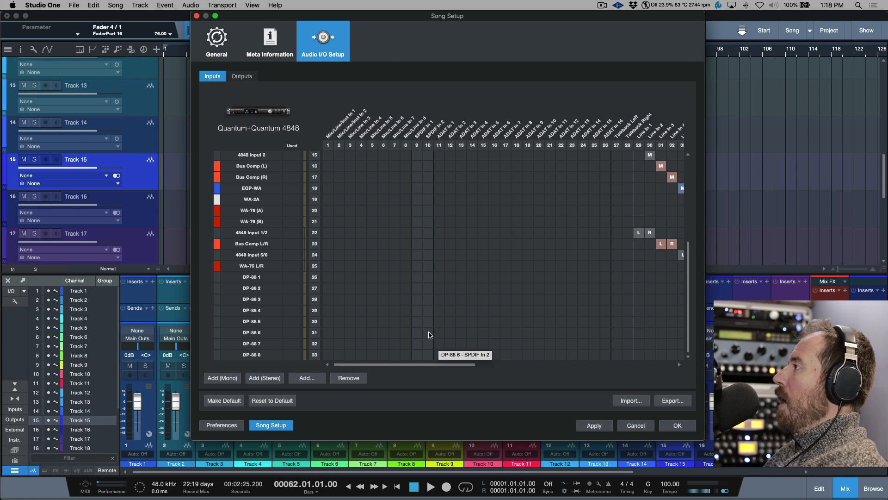
pyautogui.scroll(4, 429, 335)
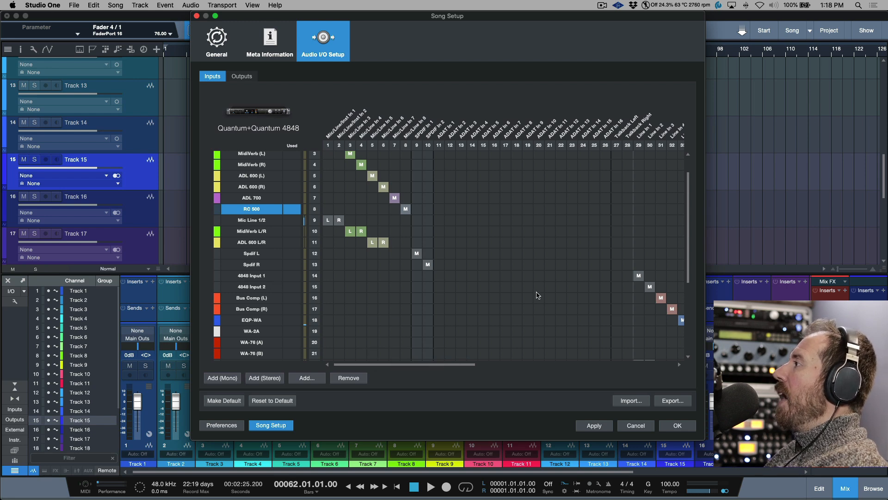
pyautogui.scroll(2, 511, 288)
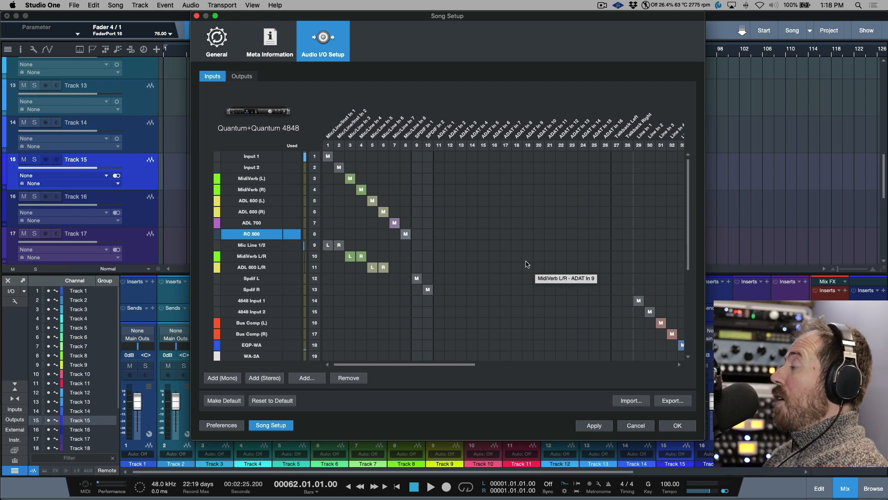
pyautogui.hscroll(3, 544, 288)
pyautogui.hscroll(3, 548, 287)
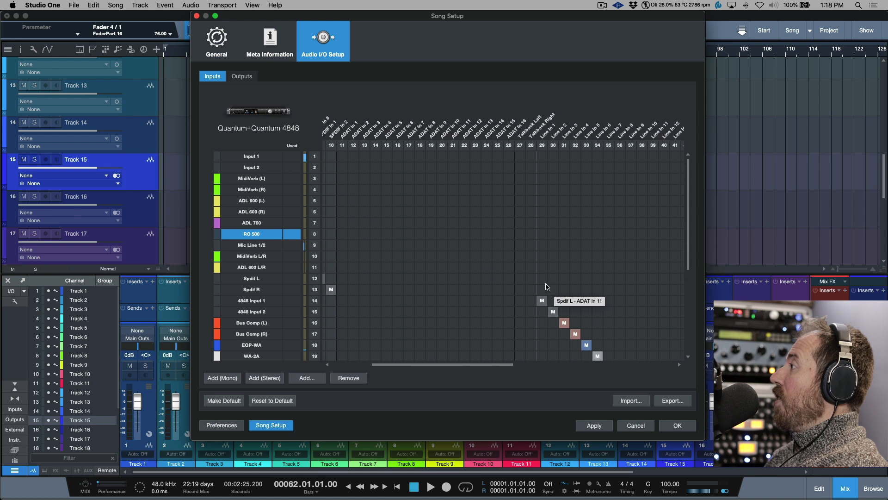
pyautogui.scroll(-4, 547, 286)
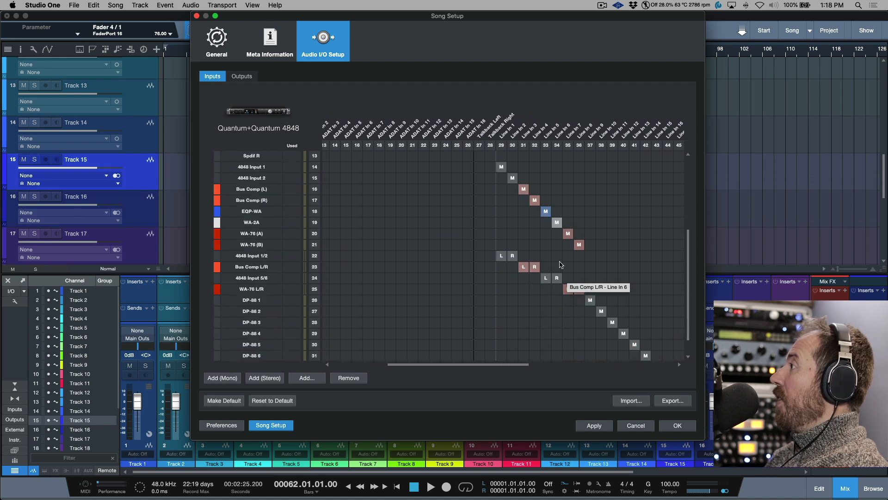
pyautogui.scroll(2, 553, 278)
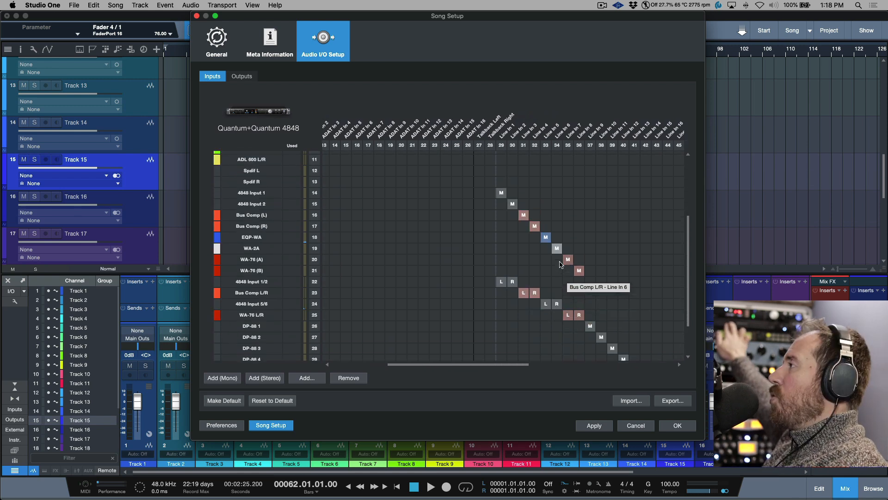
pyautogui.scroll(5, 393, 229)
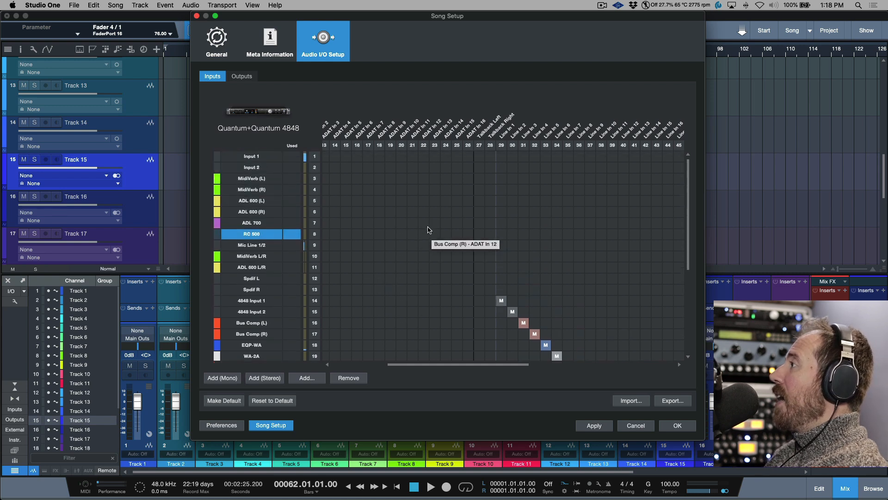
pyautogui.hscroll(-5, 421, 293)
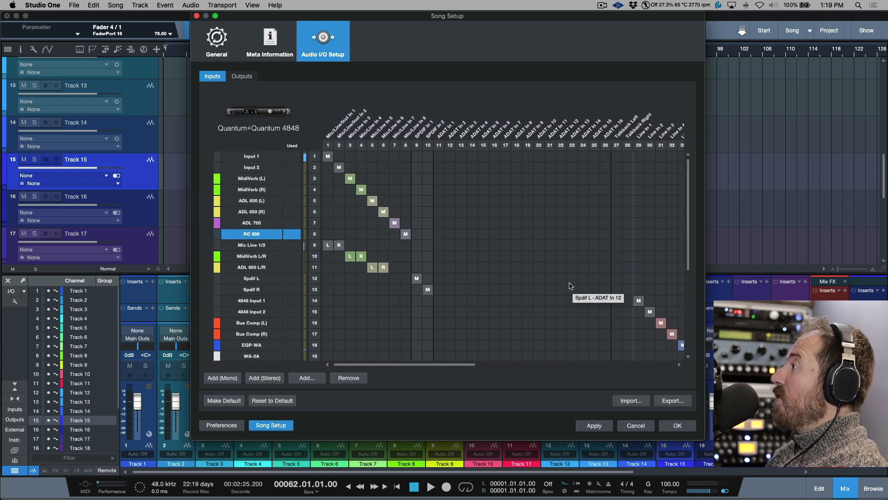
pyautogui.hscroll(5, 565, 296)
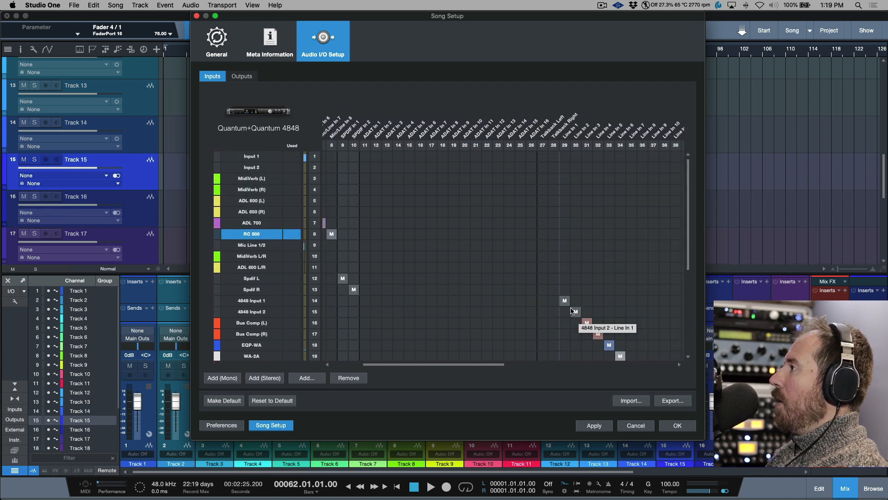
# Step: Examine the hardware input routing of the Bus Comp, EQP-WA, WA-2A, WA-76, 4848 and DP-88 inputs
pyautogui.scroll(-4, 566, 298)
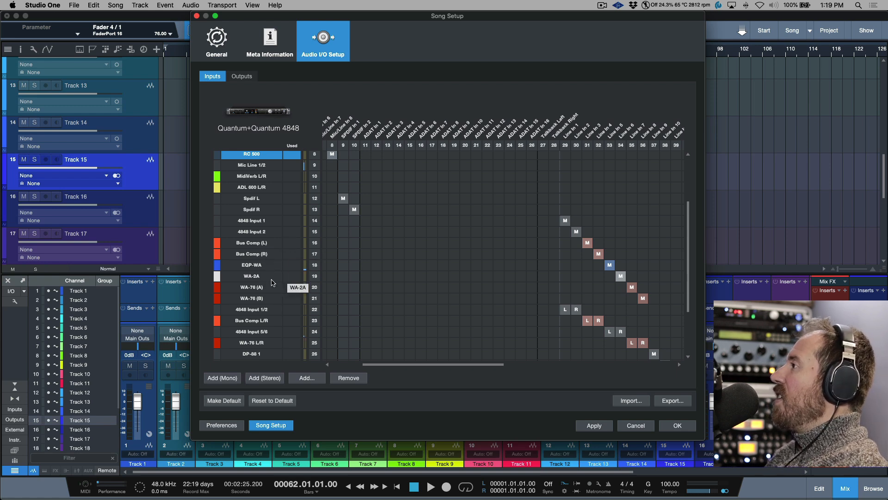
pyautogui.scroll(-3, 457, 273)
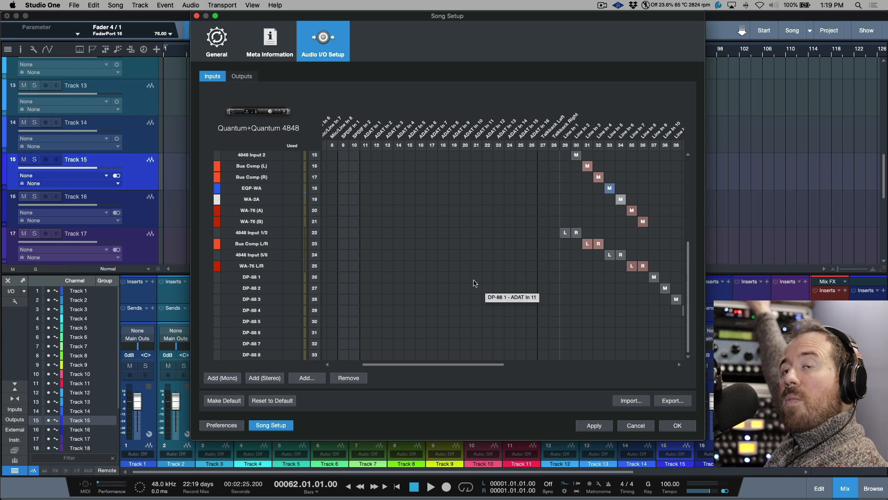
pyautogui.scroll(5, 475, 283)
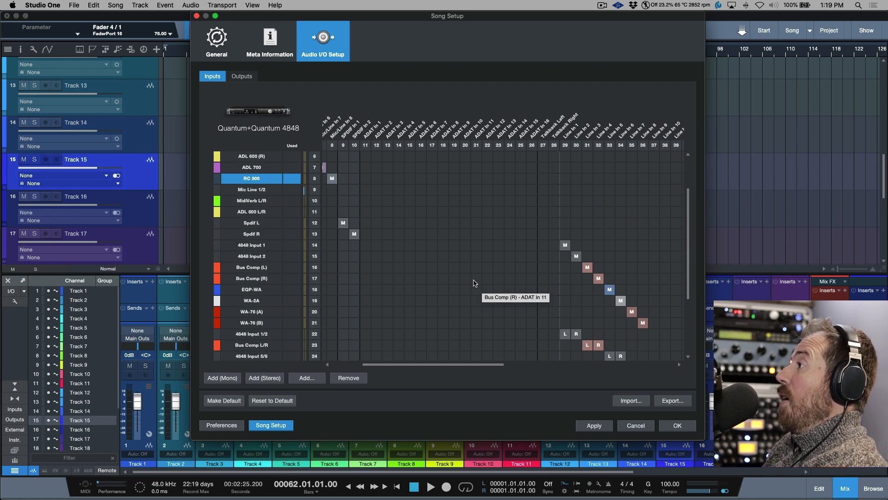
pyautogui.scroll(-5, 475, 278)
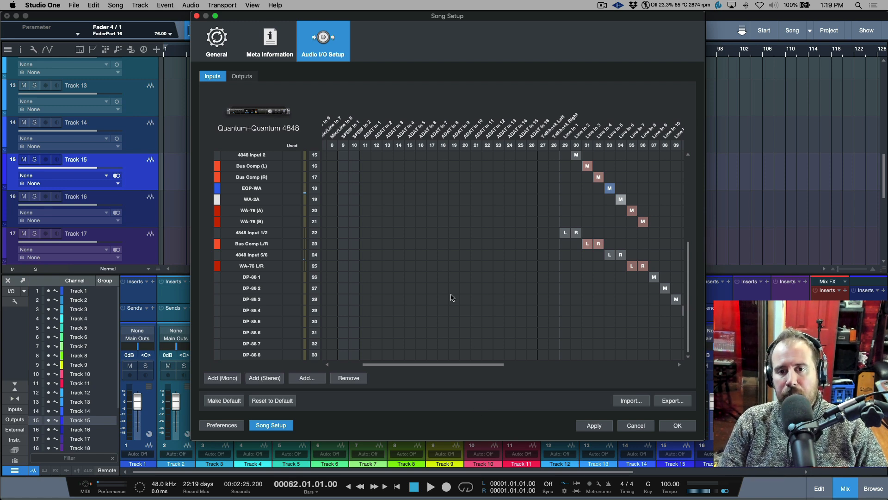
pyautogui.scroll(7, 452, 298)
pyautogui.scroll(-7, 452, 298)
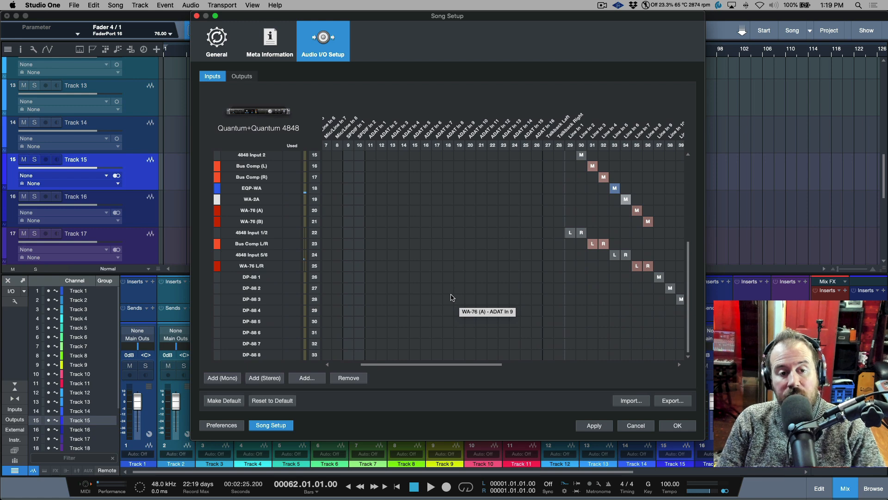
pyautogui.scroll(6, 257, 219)
pyautogui.click(257, 213)
pyautogui.scroll(1, 257, 214)
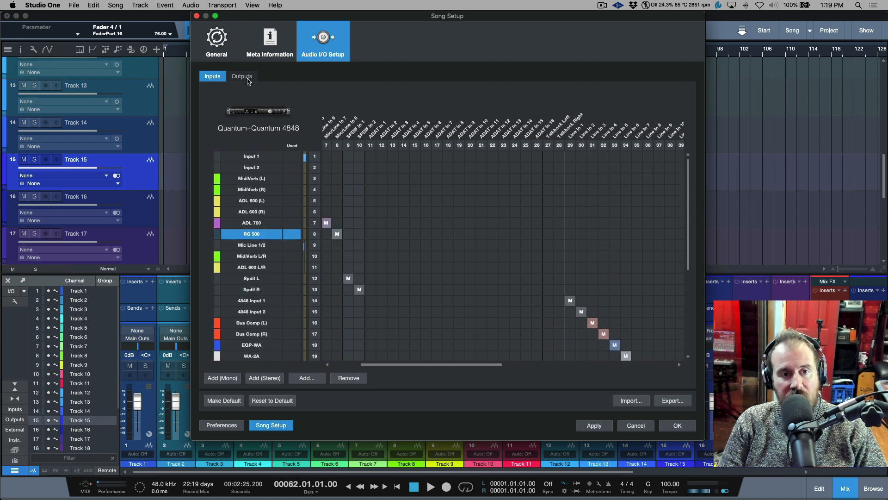
# Step: Review the default outputs, from Main Outs and Listen Bus through the headphone and cue outputs to the outboard gear sends
pyautogui.click(245, 78)
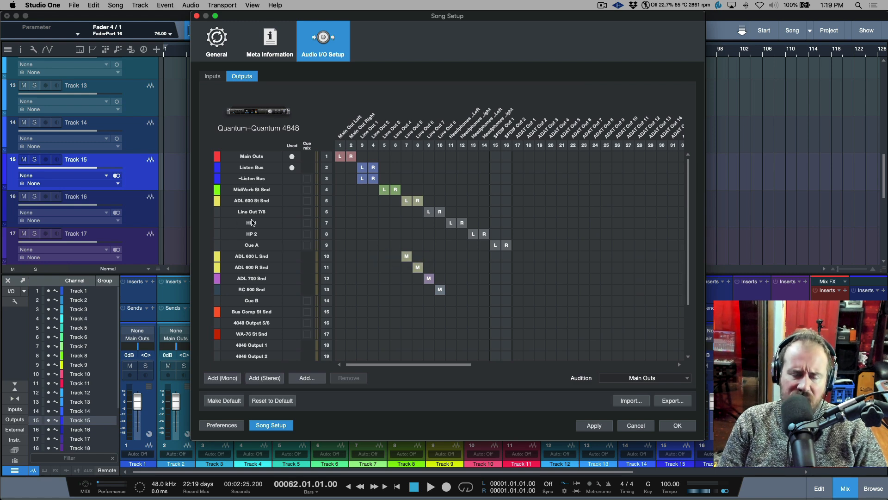
pyautogui.scroll(-3, 488, 267)
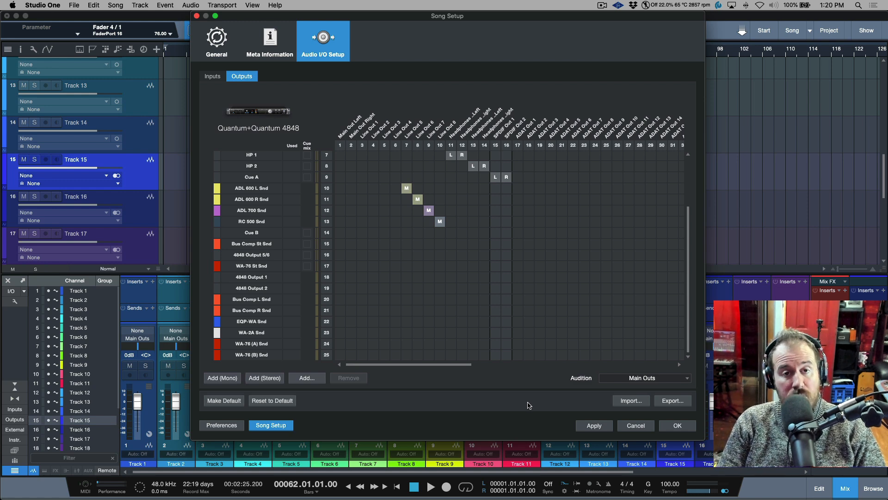
# Step: View the export and import file dialogs for I/O configurations without saving or loading a file, and close the song setup
pyautogui.click(669, 401)
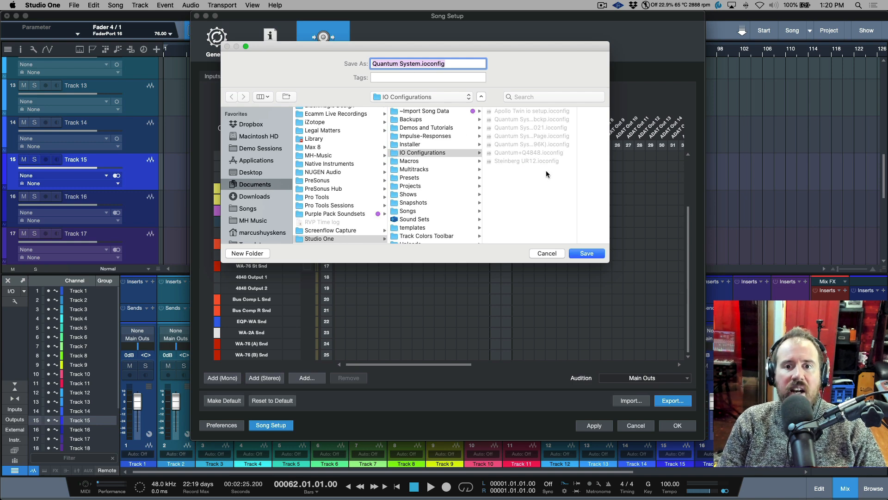
pyautogui.click(550, 254)
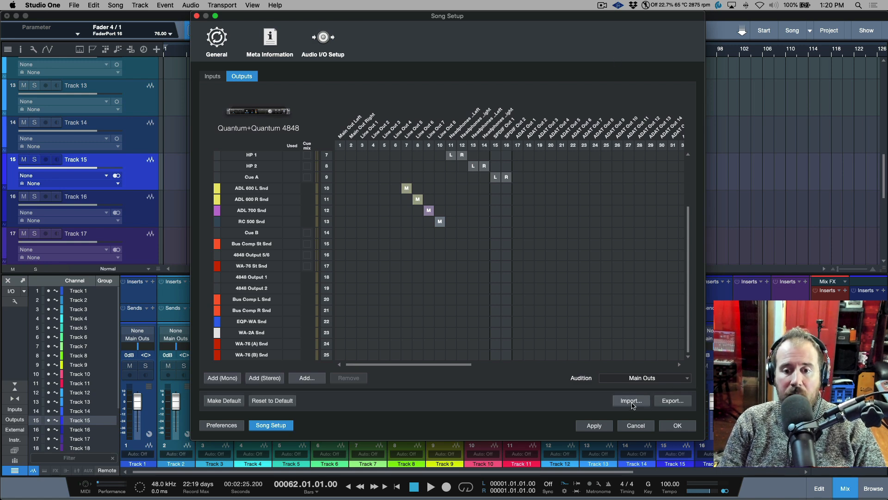
pyautogui.click(631, 400)
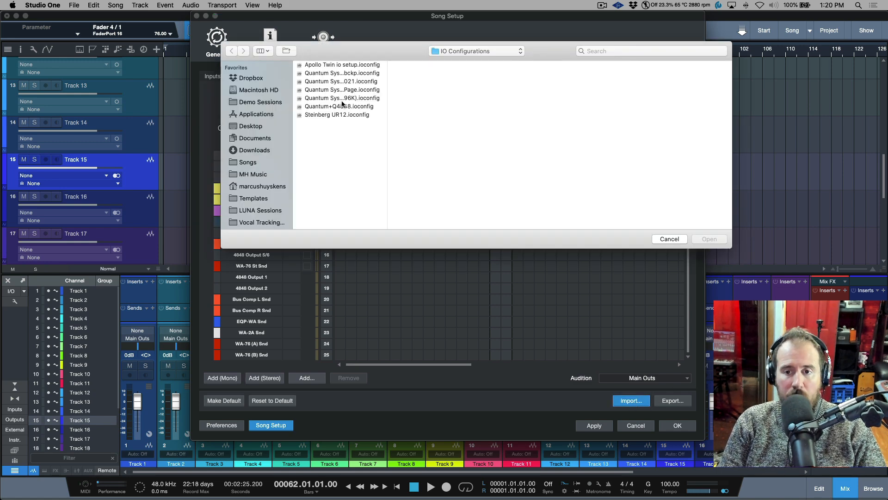
pyautogui.click(668, 239)
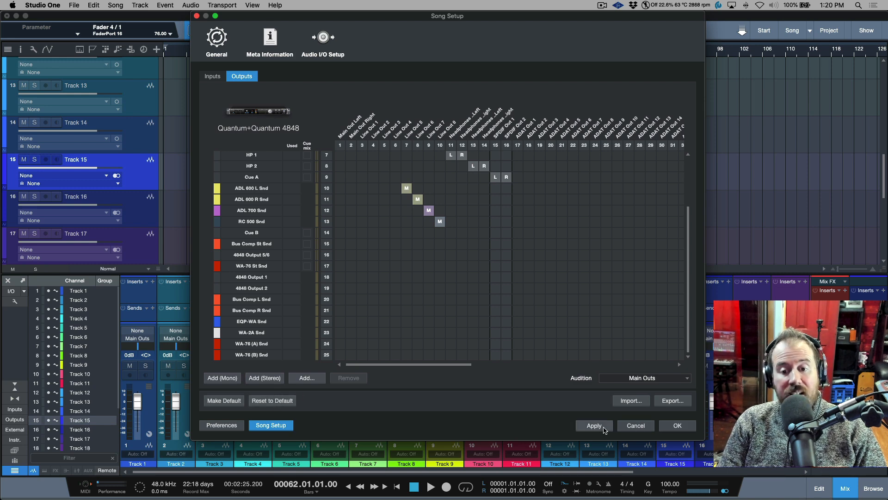
pyautogui.click(678, 426)
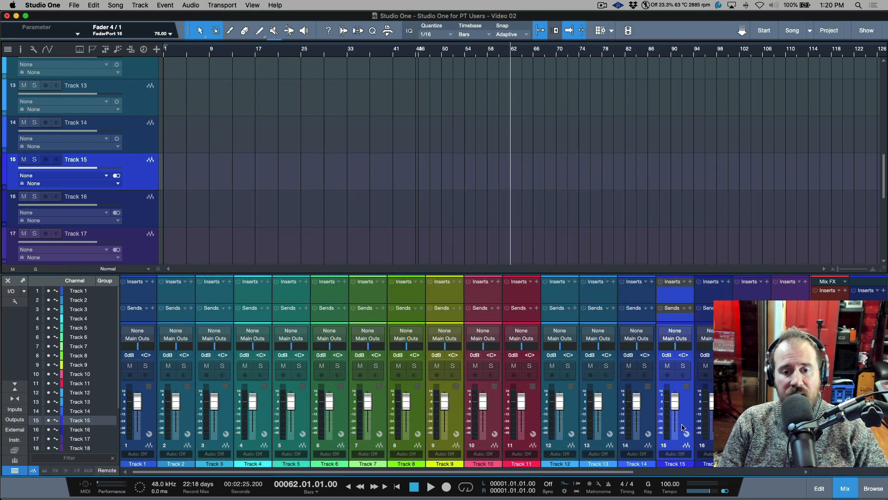
# Step: View the inputs available to Track 9 in the mixer without assigning one
pyautogui.click(447, 333)
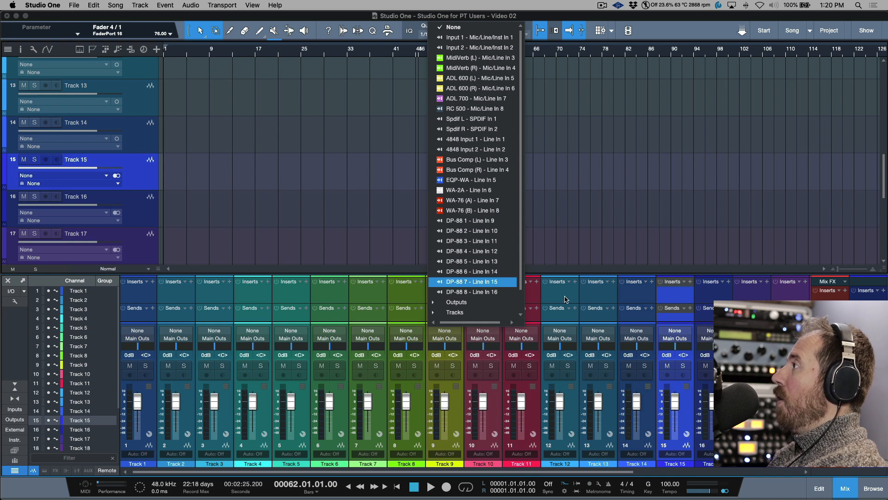
pyautogui.click(580, 295)
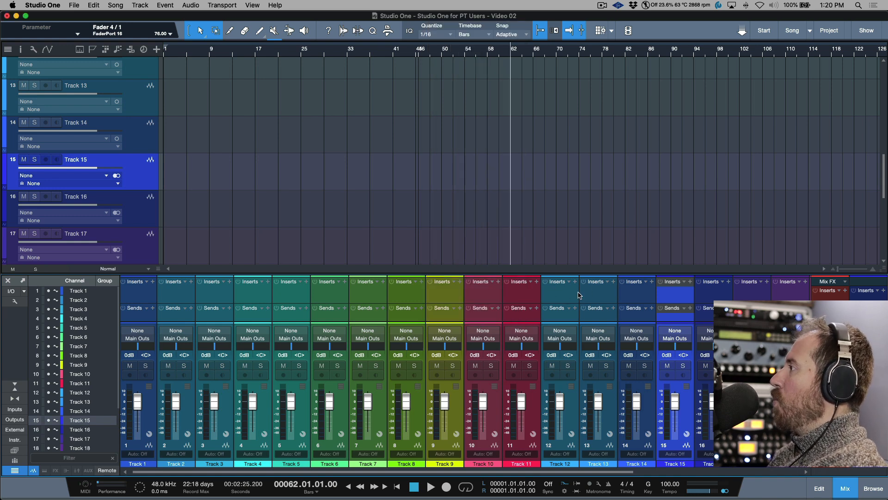
# Step: Select Track 22 and set its input to Input 1 - Mic/Line/Inst In 1
pyautogui.scroll(-10, 172, 181)
pyautogui.click(142, 154)
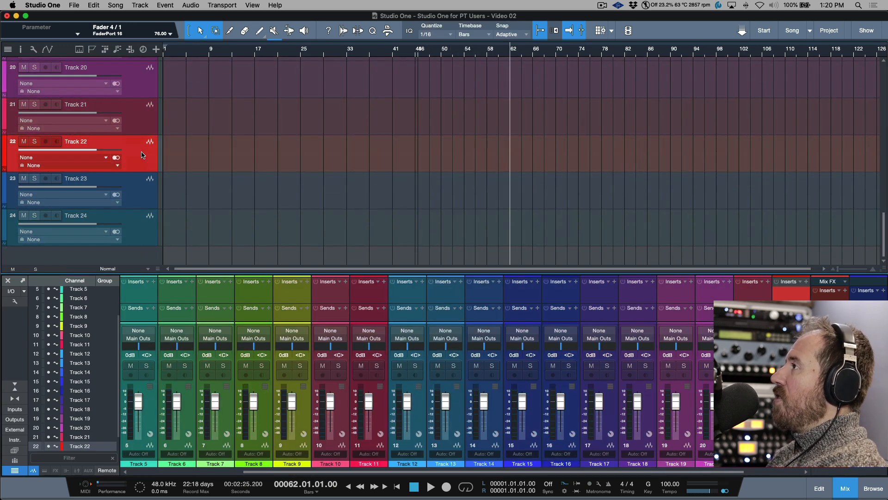
pyautogui.click(791, 330)
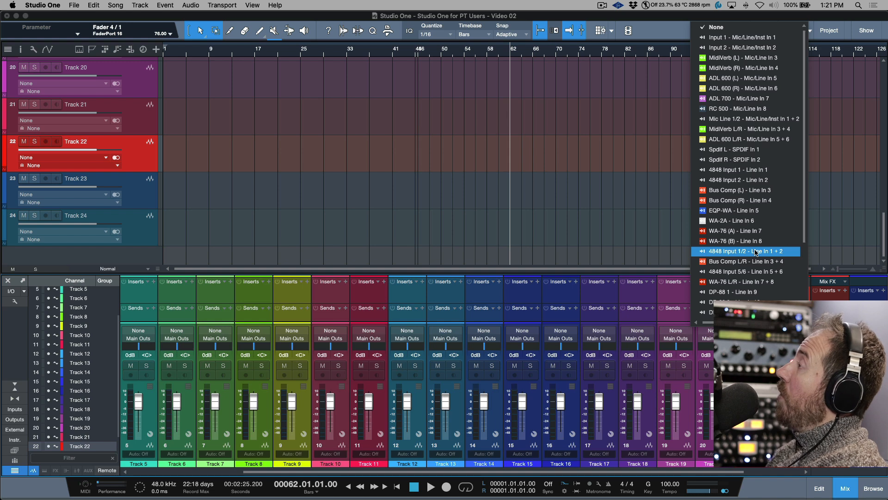
pyautogui.click(770, 39)
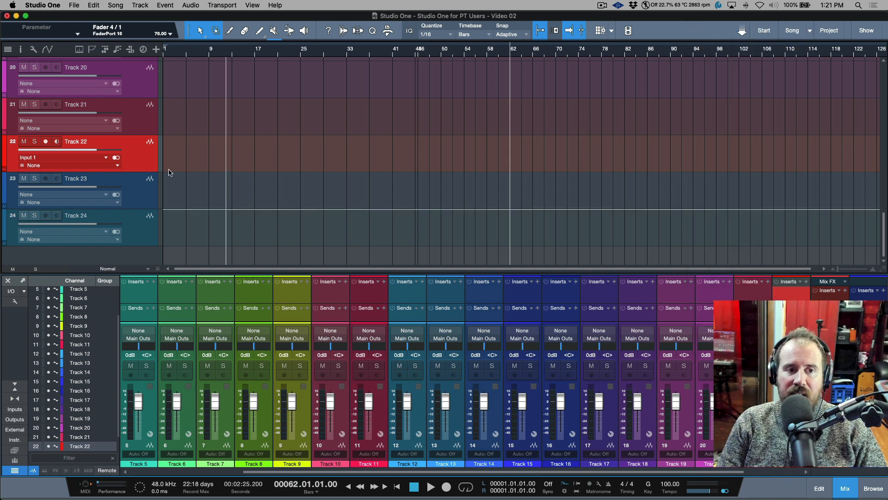